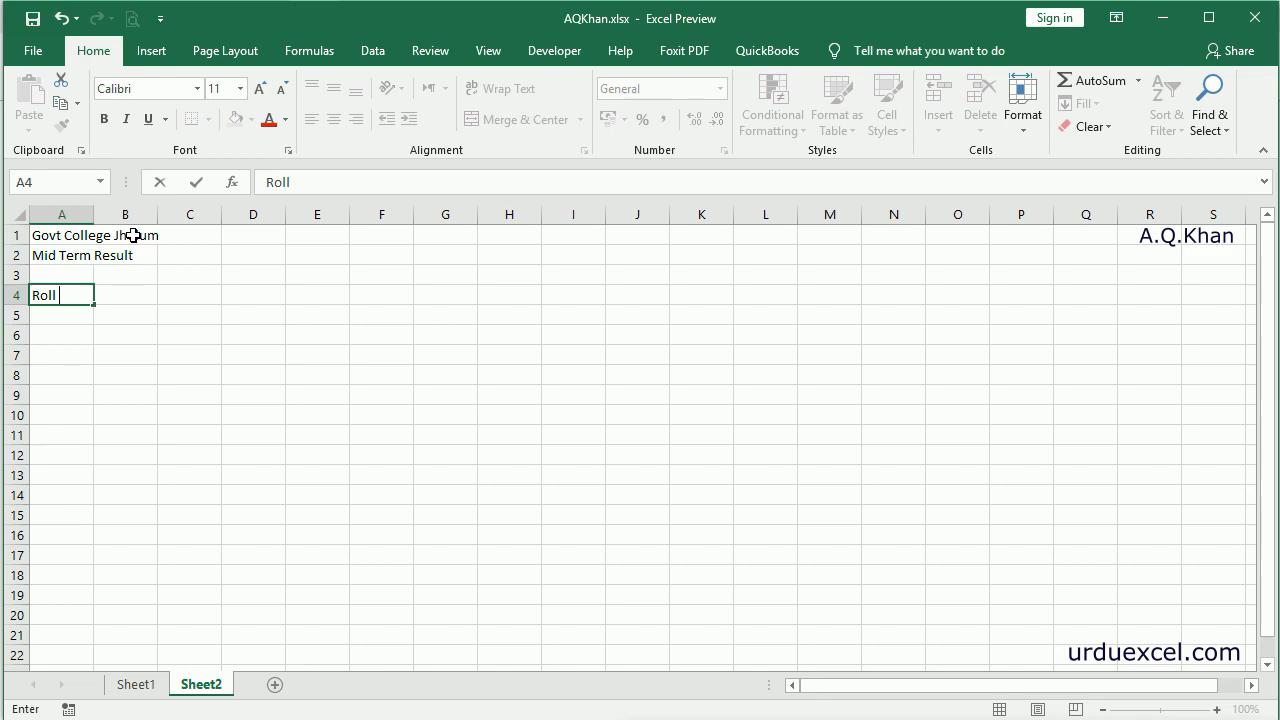
Complete the "Roll No." header in A4 and enter "Student Name" as the header in B4
key("Tab")
type("Student name")
key("BackSpace")
key("BackSpace")
key("BackSpace")
key("BackSpace")
type("Name")
key("Tab")
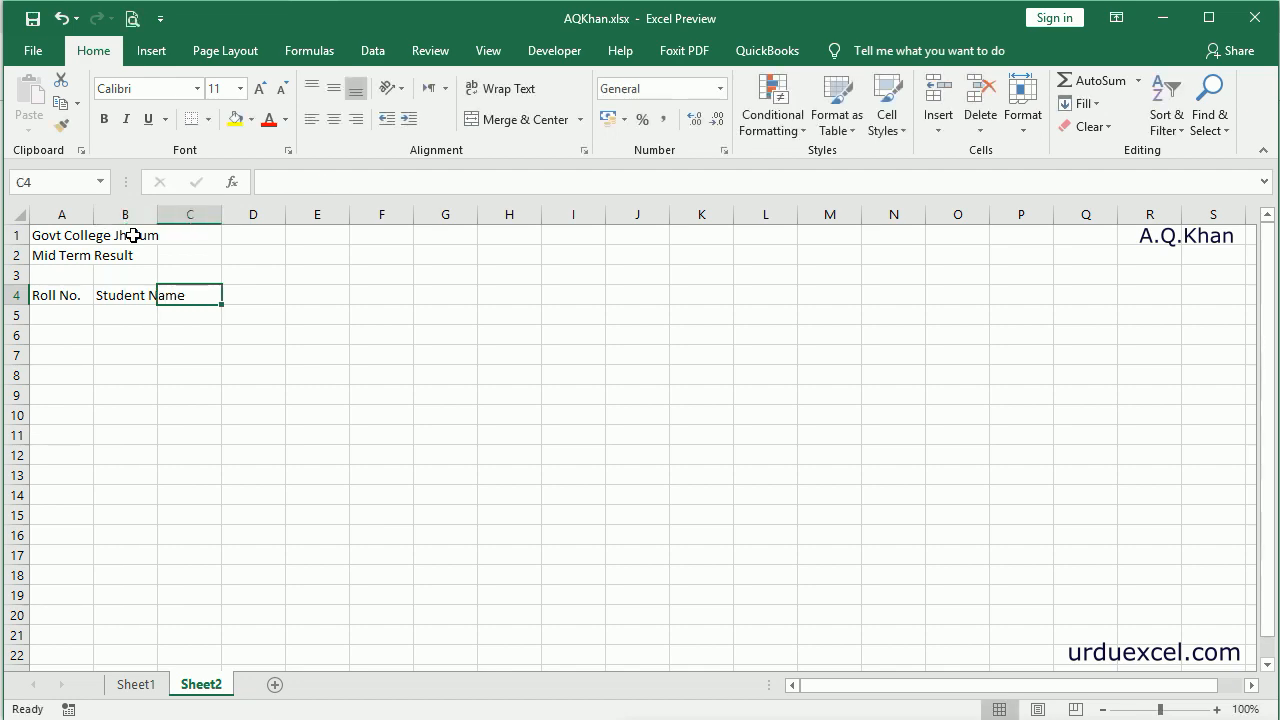
Enter the subject headers English, Math, Urdu and Bio in cells C4 to F4
type("English")
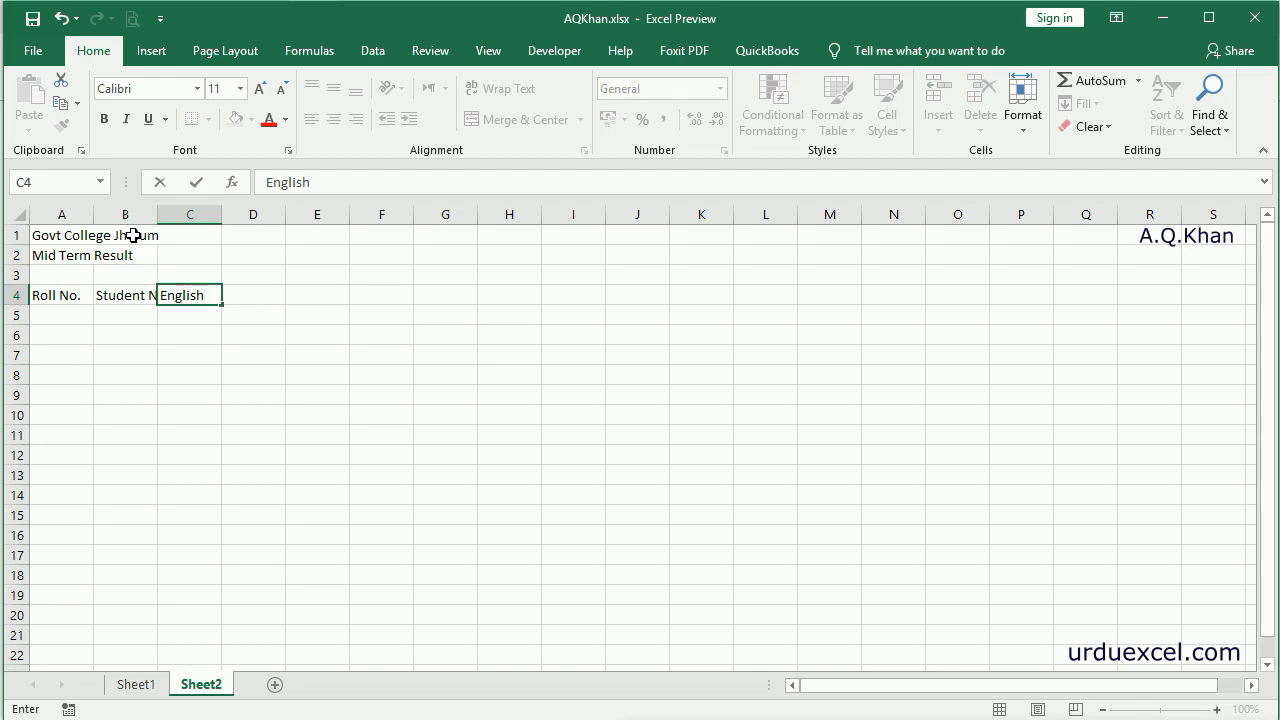
key("Tab")
type("Math")
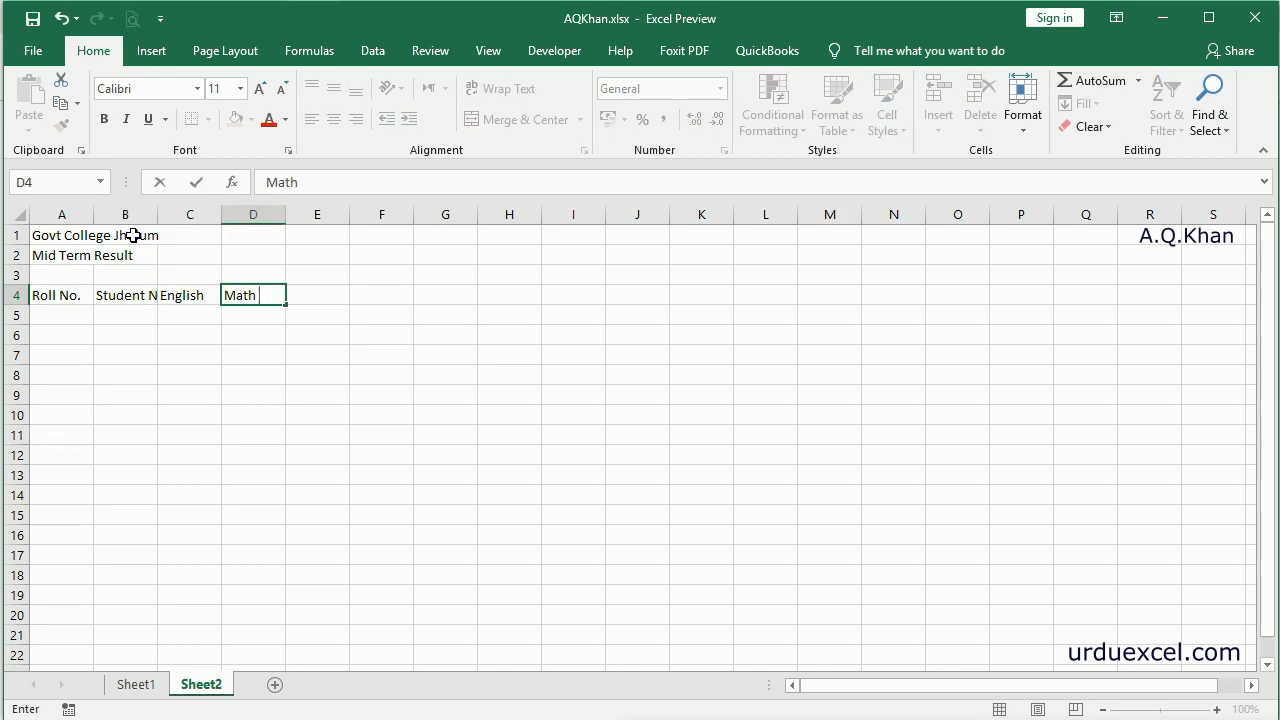
key("Tab")
type("Urdu")
key("Tab")
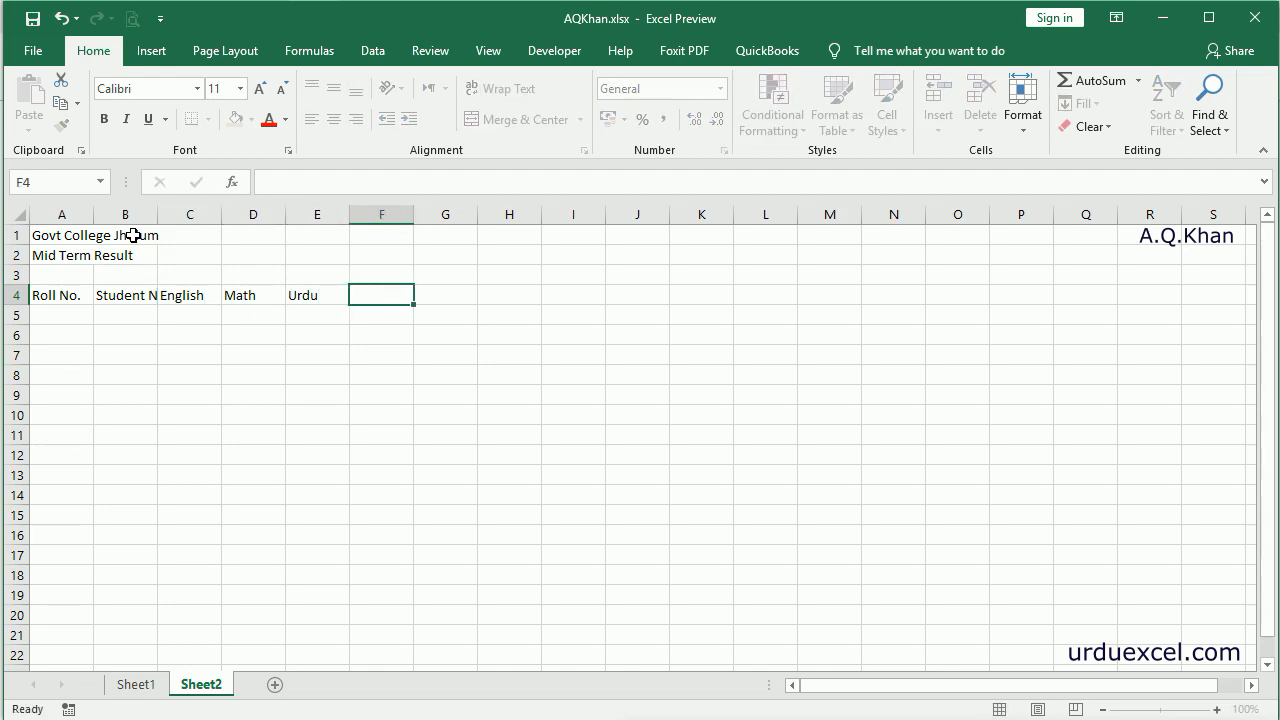
type("Bio")
key("Tab")
Enter the headers Total, Percentage and Grade in cells G4 to I4
type("Total")
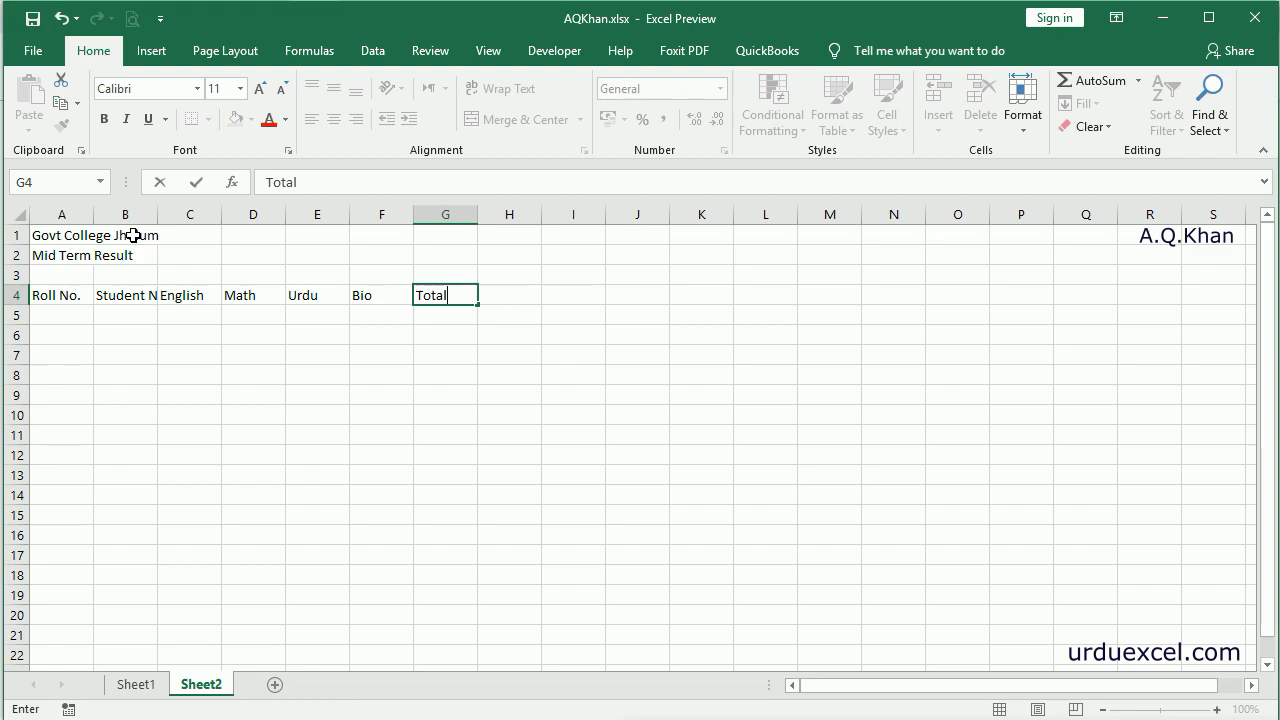
key("Tab")
type("P")
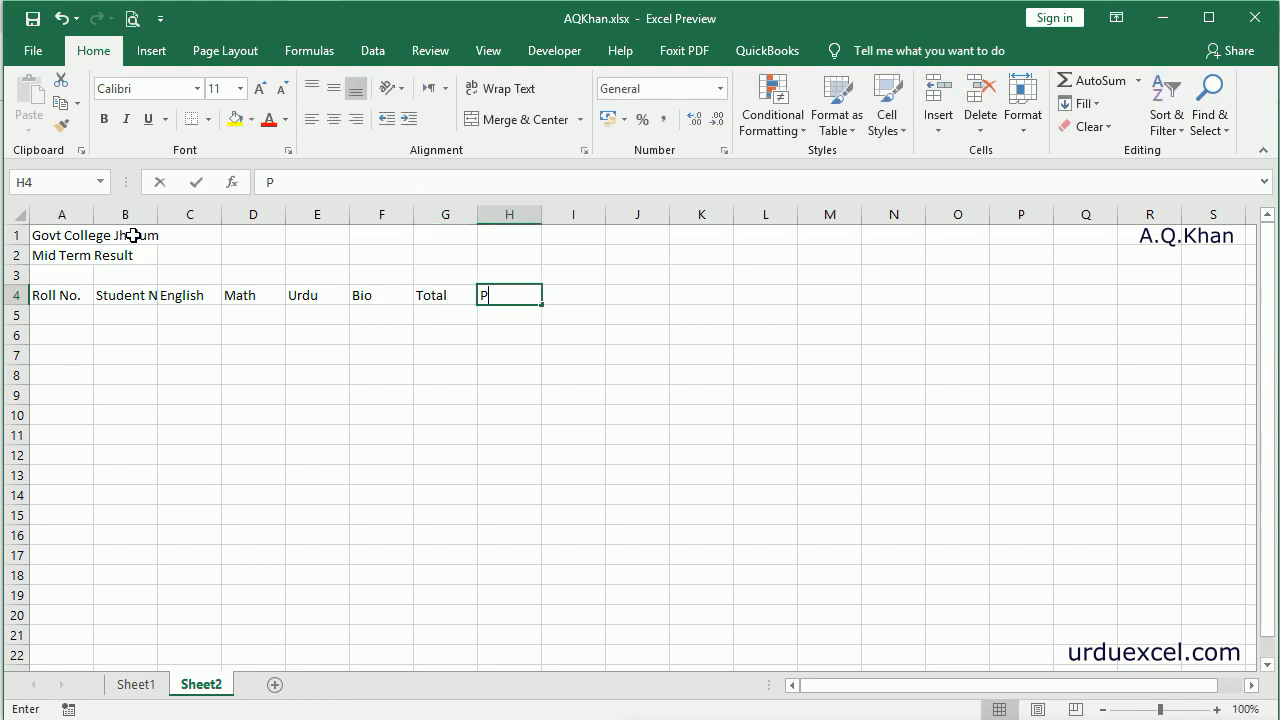
type("er")
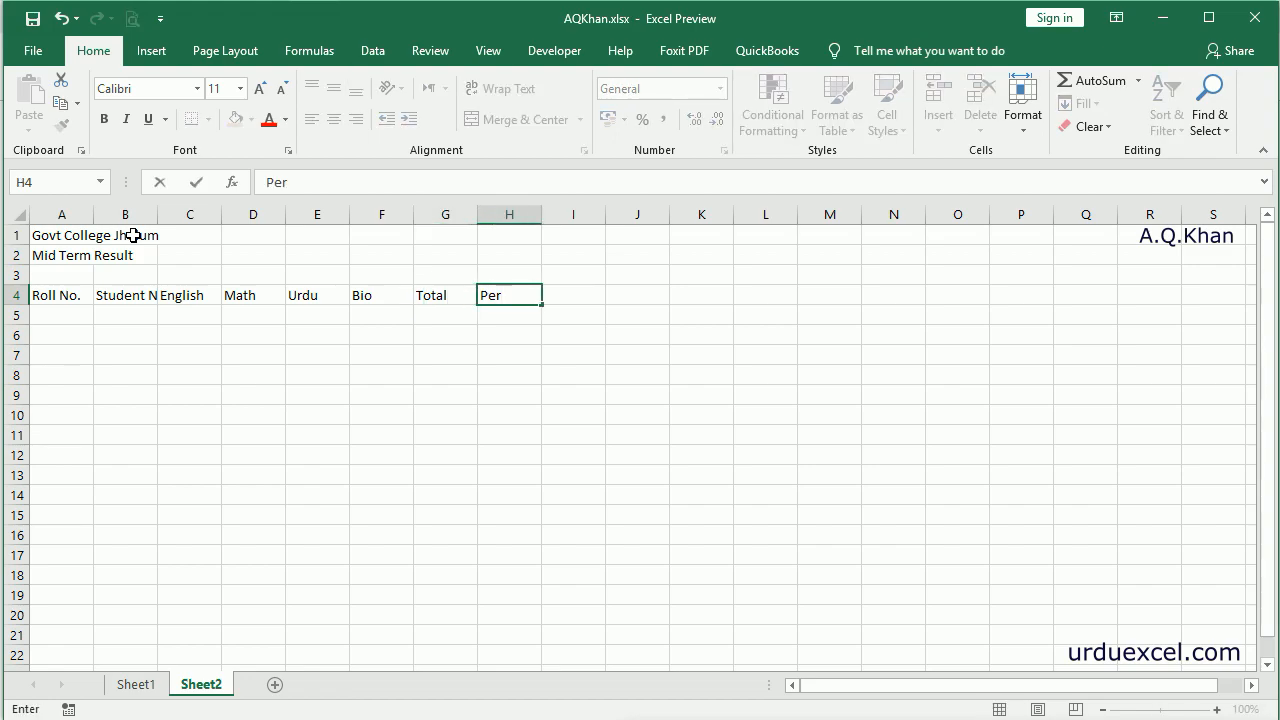
type("centage")
key("Tab")
type("Grade")
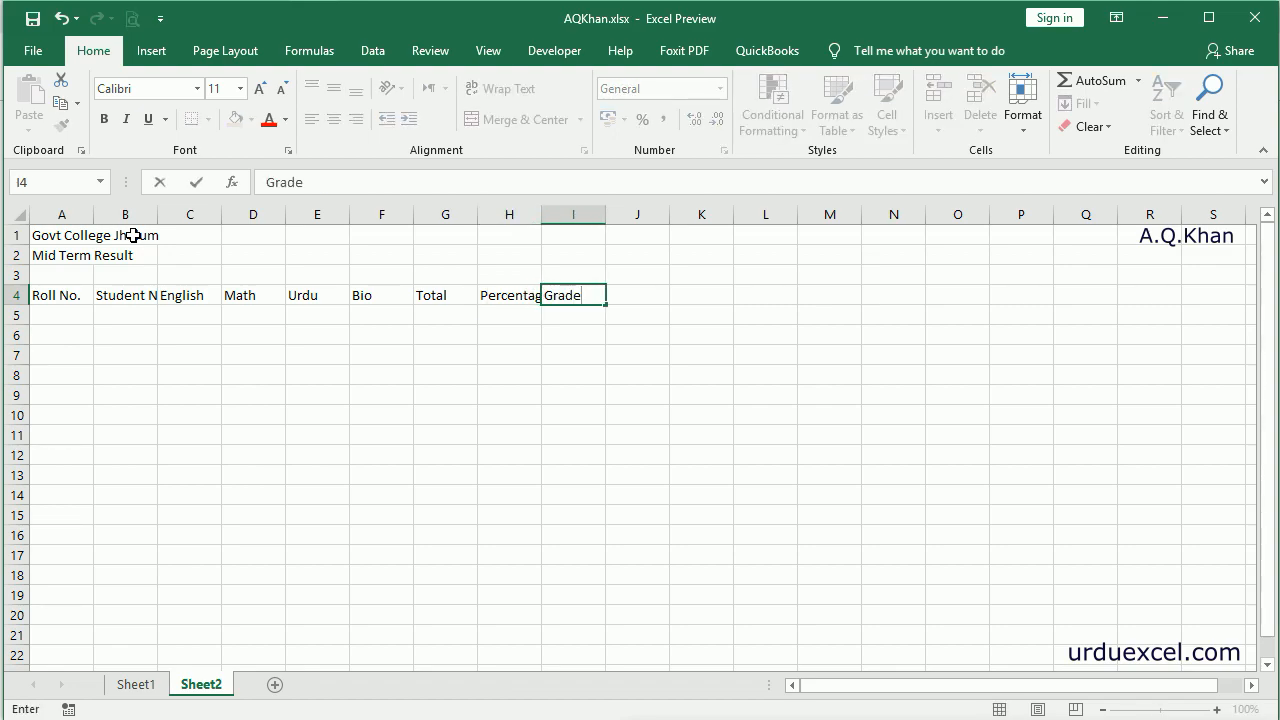
key("Tab")
key("Tab")
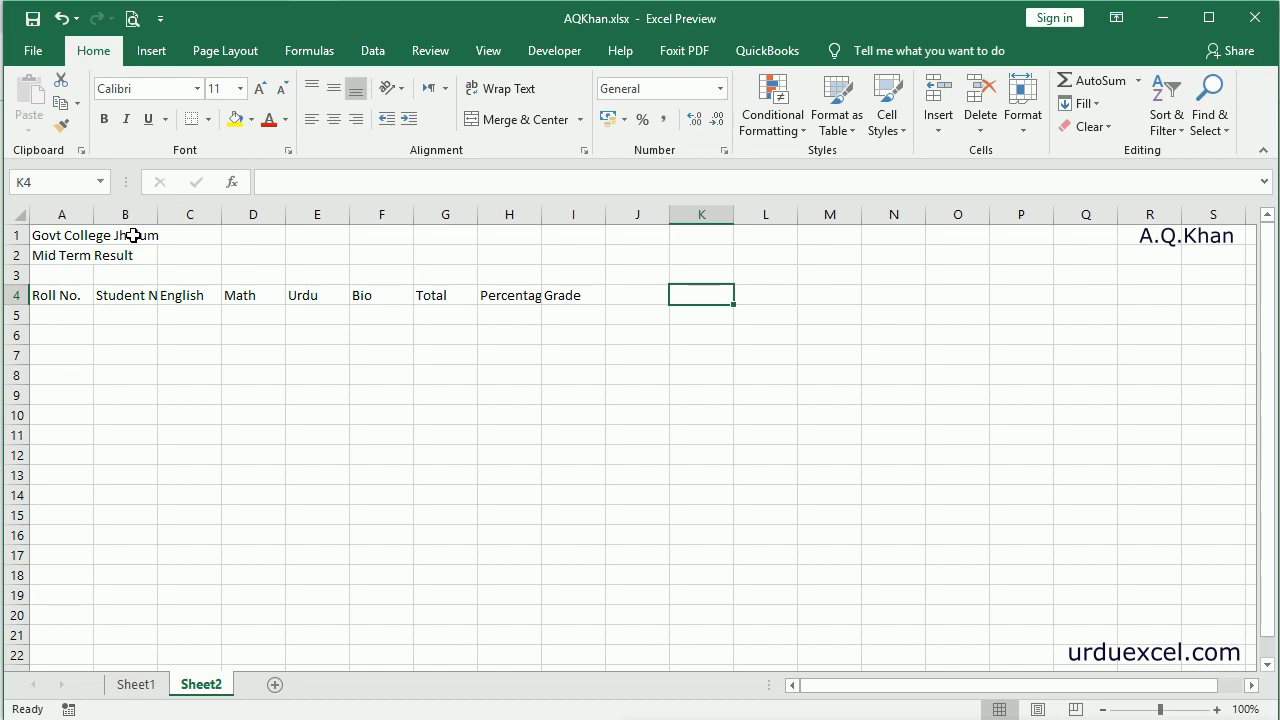
Enter roll numbers 1, 2 and 3 in cells A5 to A7 under the Roll No. header
key("Left")
key("Left")
key("Left")
key("Left")
key("Left")
key("Left")
key("Left")
key("Left")
key("Left")
key("Left")
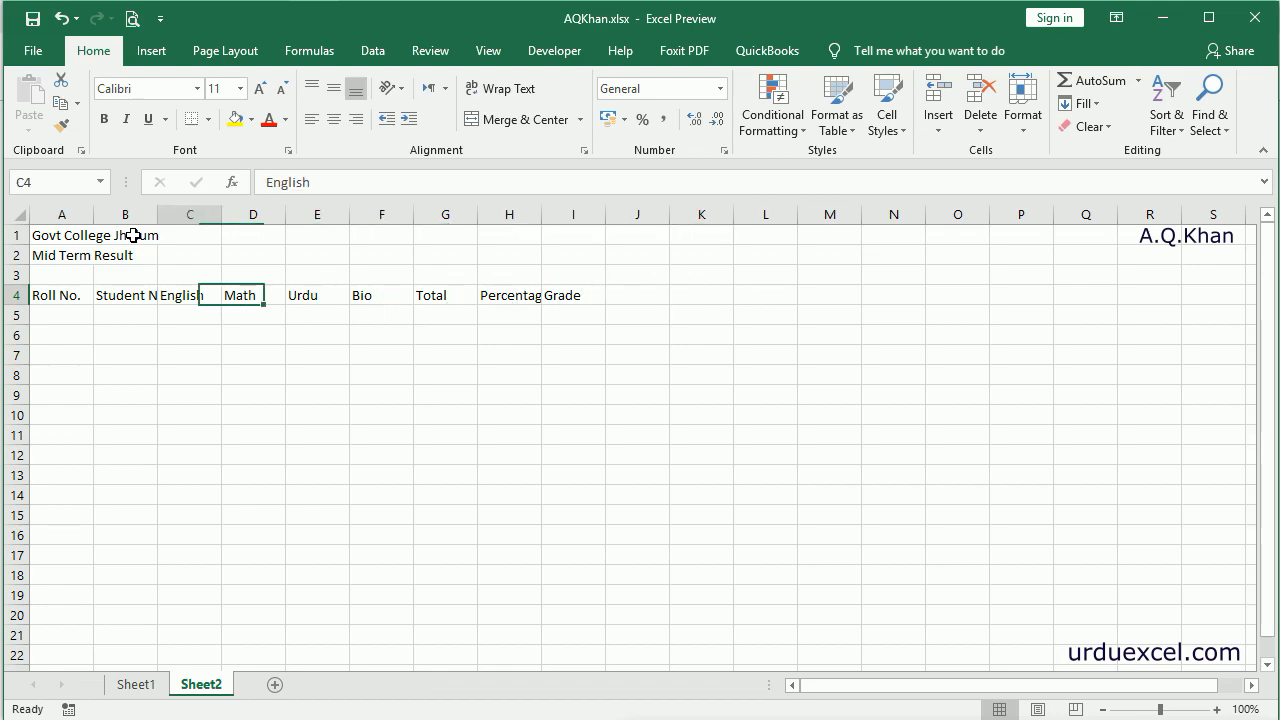
key("Down")
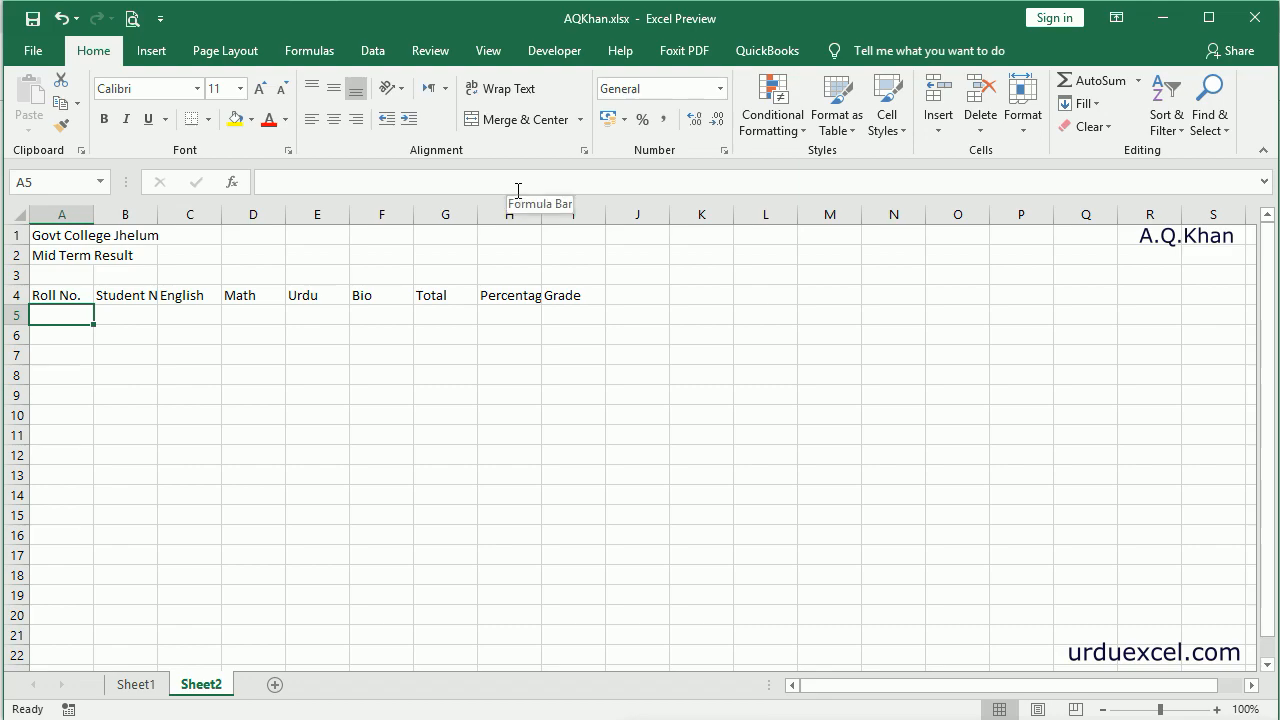
type("1")
key("Return")
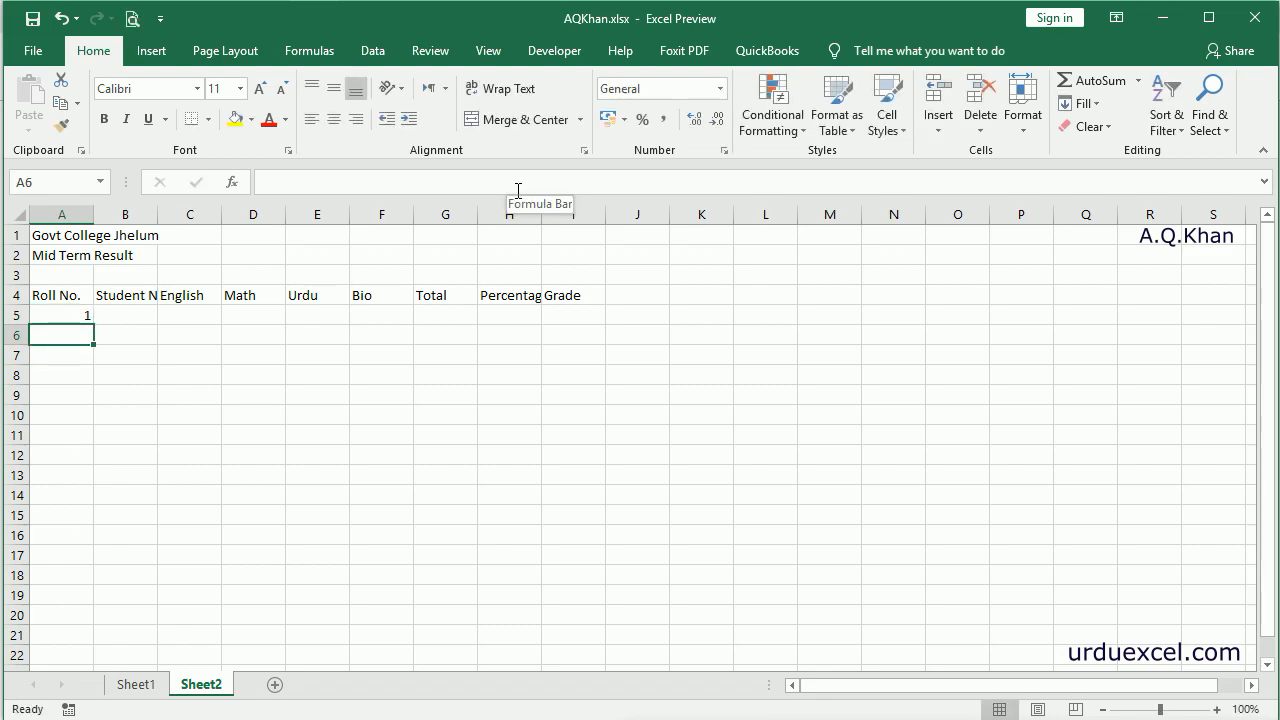
type("2")
key("Return")
type("3")
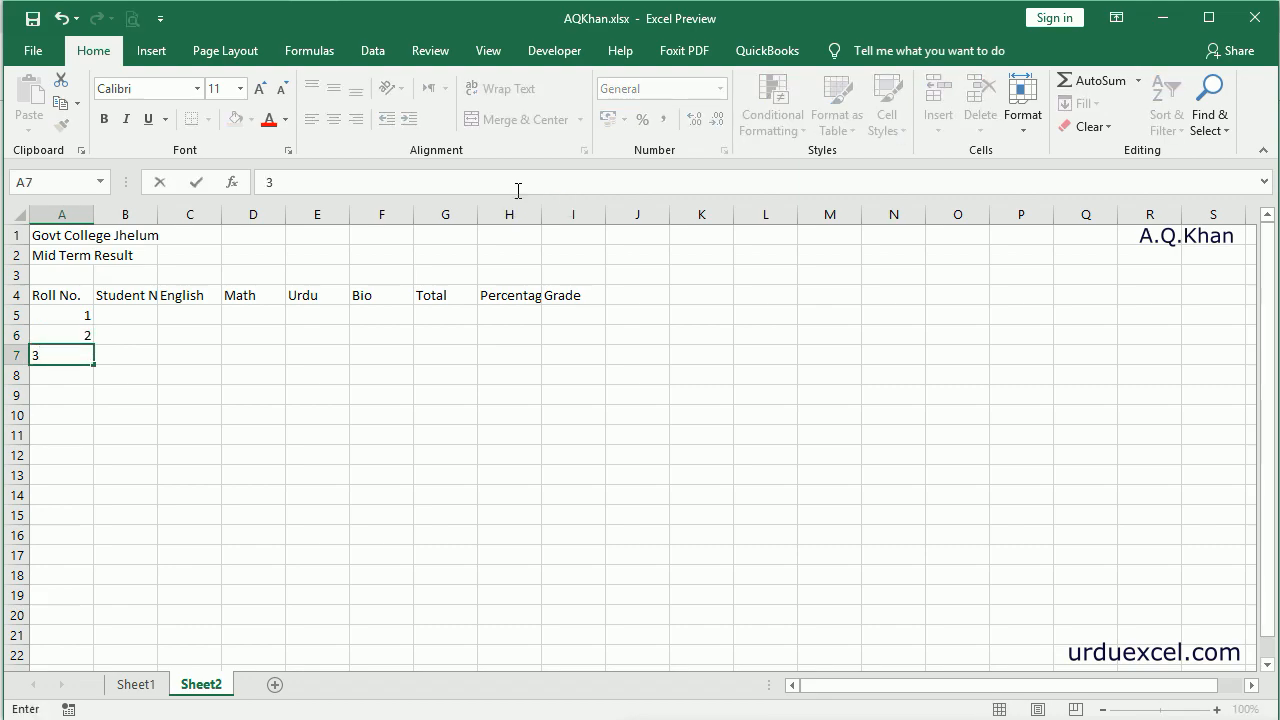
Extend the roll number series from A5:A7 down to 10 in cell A14
key("Up")
key("Up")
key("shift+Down")
key("shift+Down")
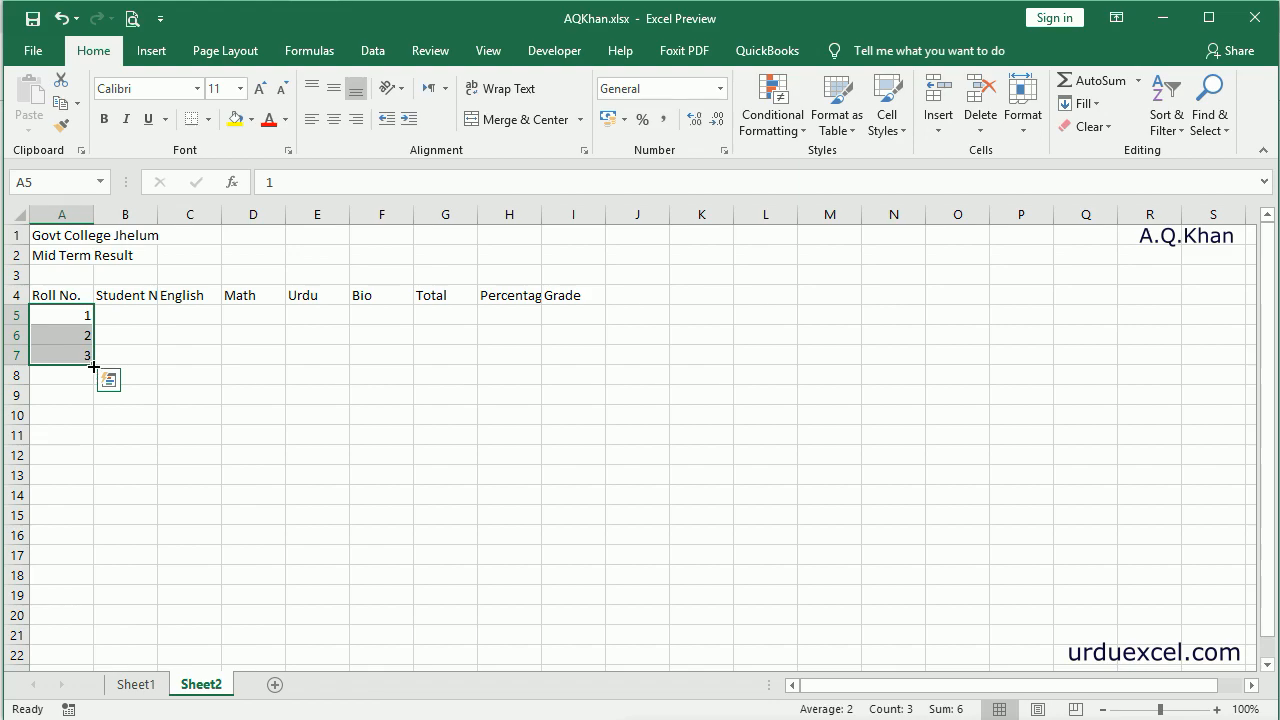
left_click_drag(94, 367, 93, 506)
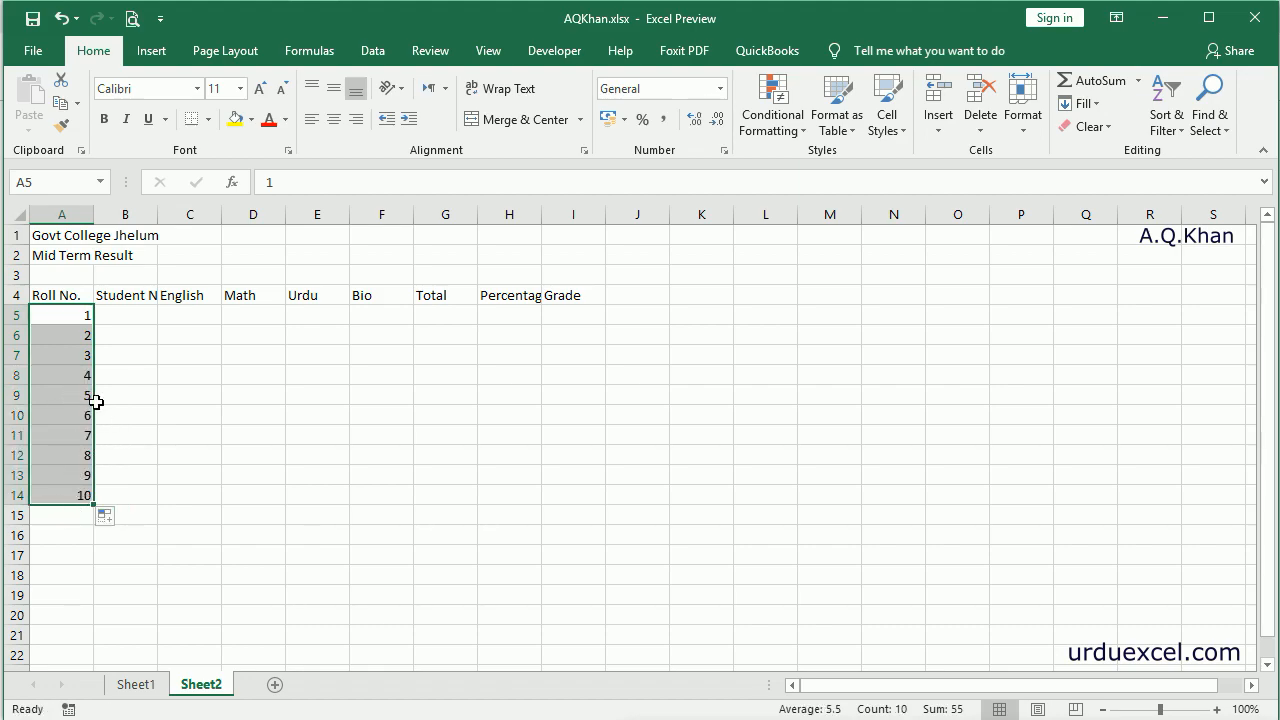
AutoFit column B to its header and fill in the first five students' names in B5 to B9
left_click(136, 316)
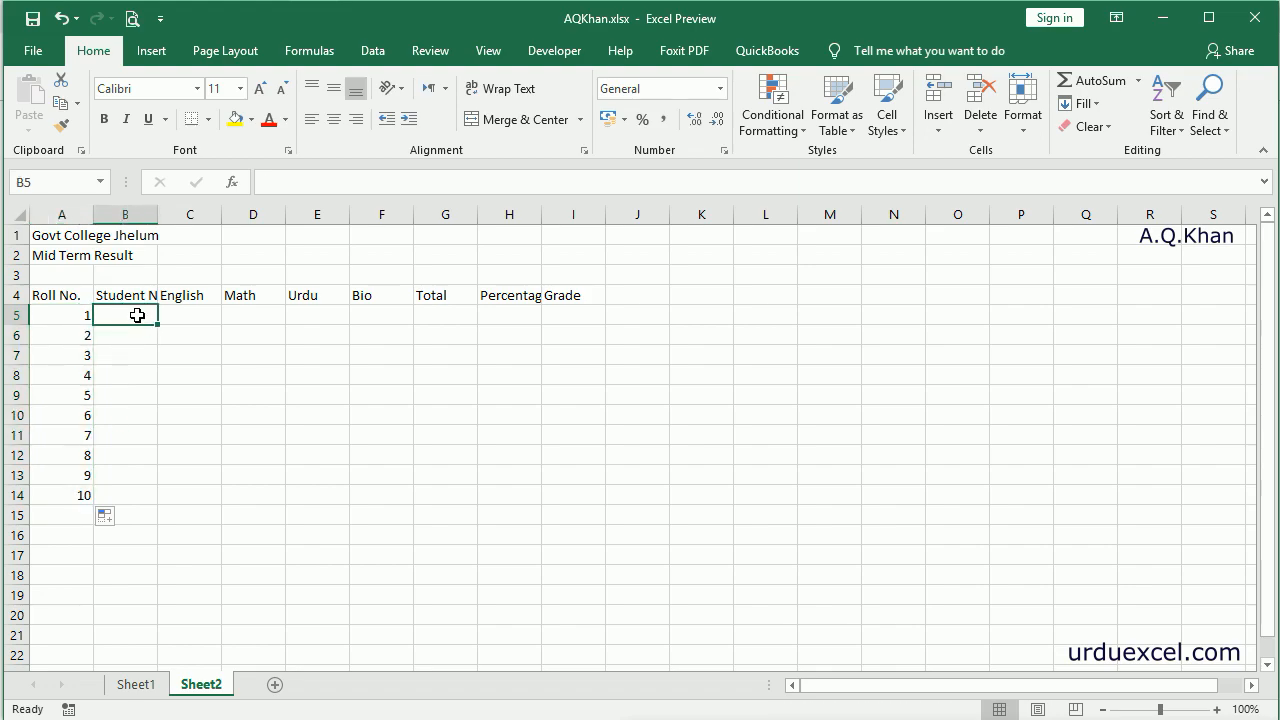
double_click(162, 217)
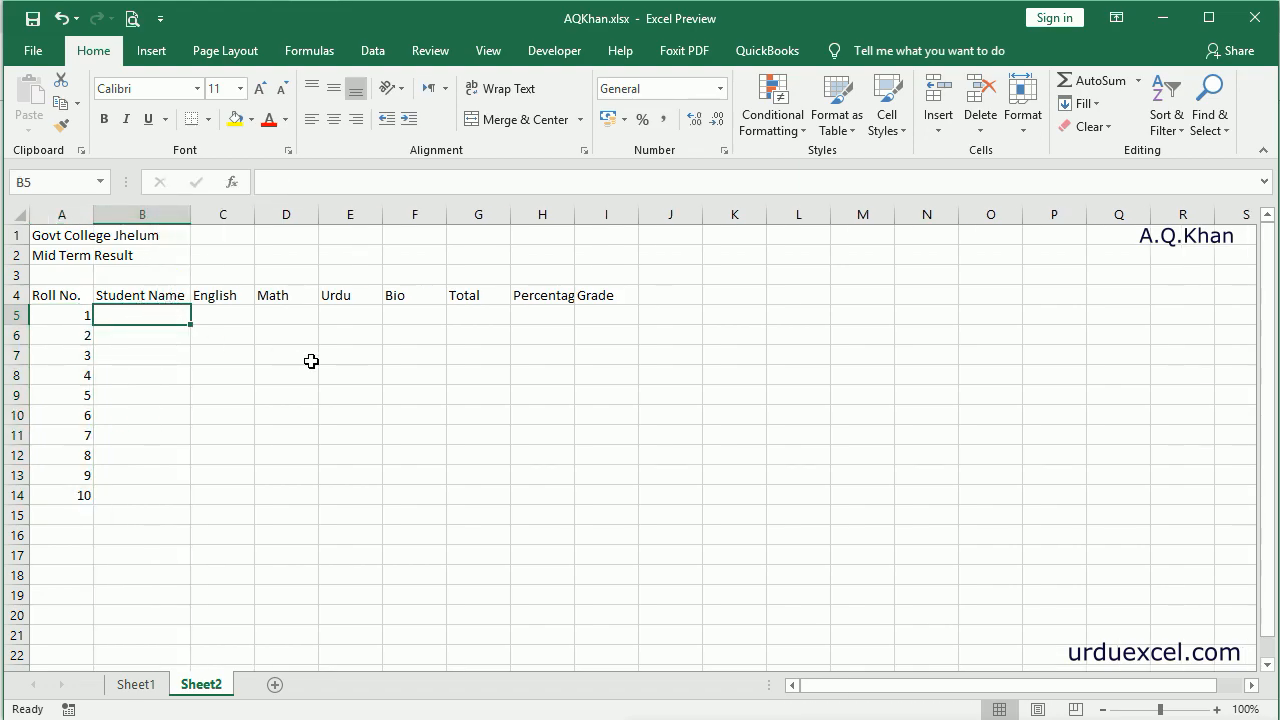
type("Adil")
key("Return")
type("Adnan")
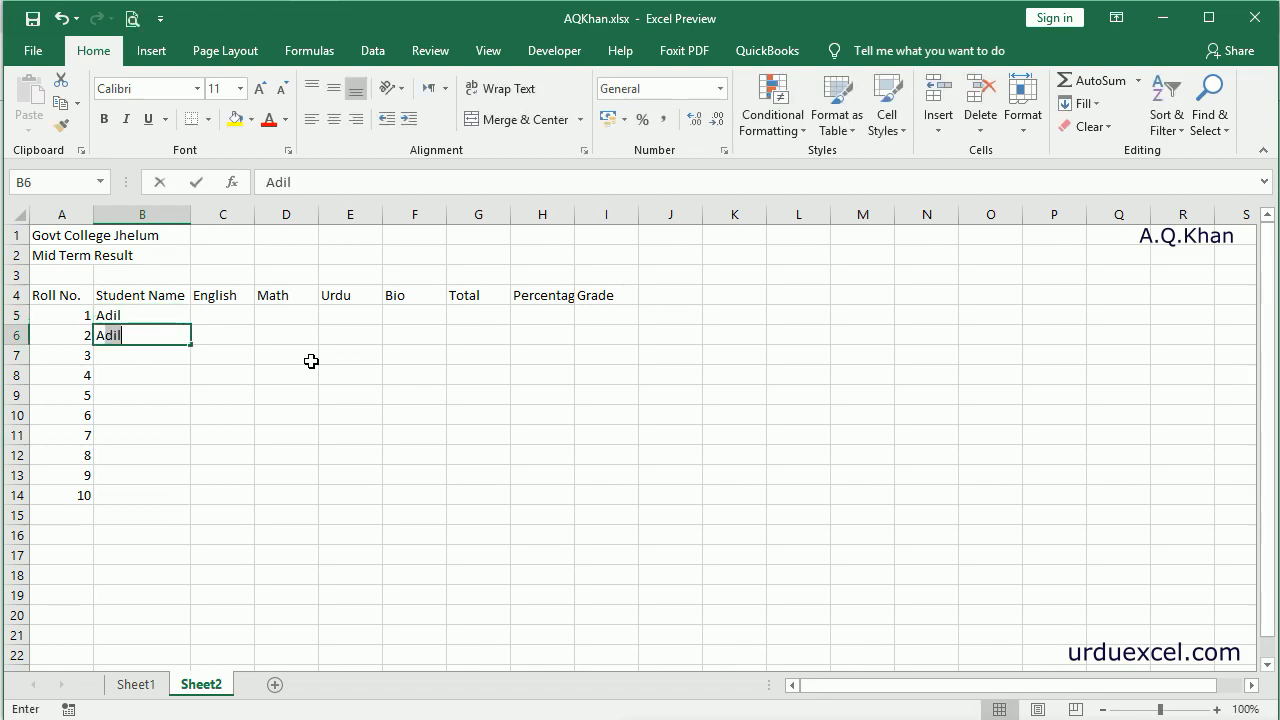
key("Return")
type("Zaka")
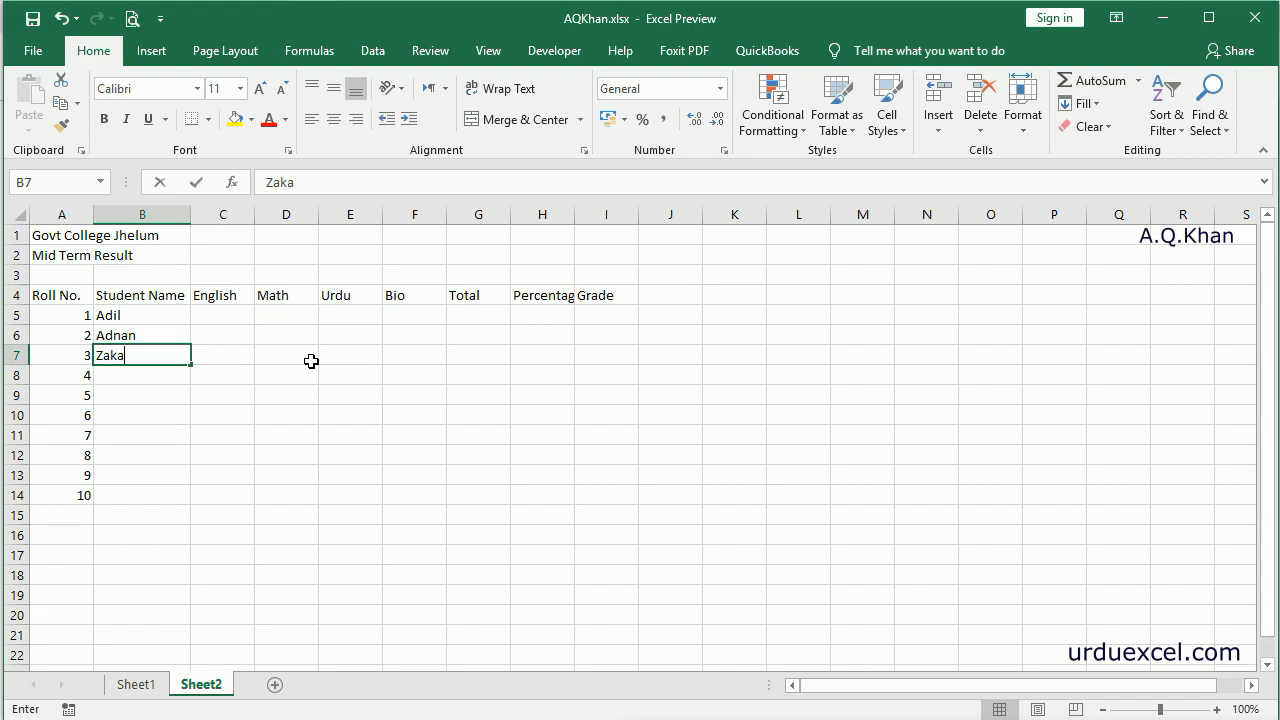
key("Return")
type("Shahzad")
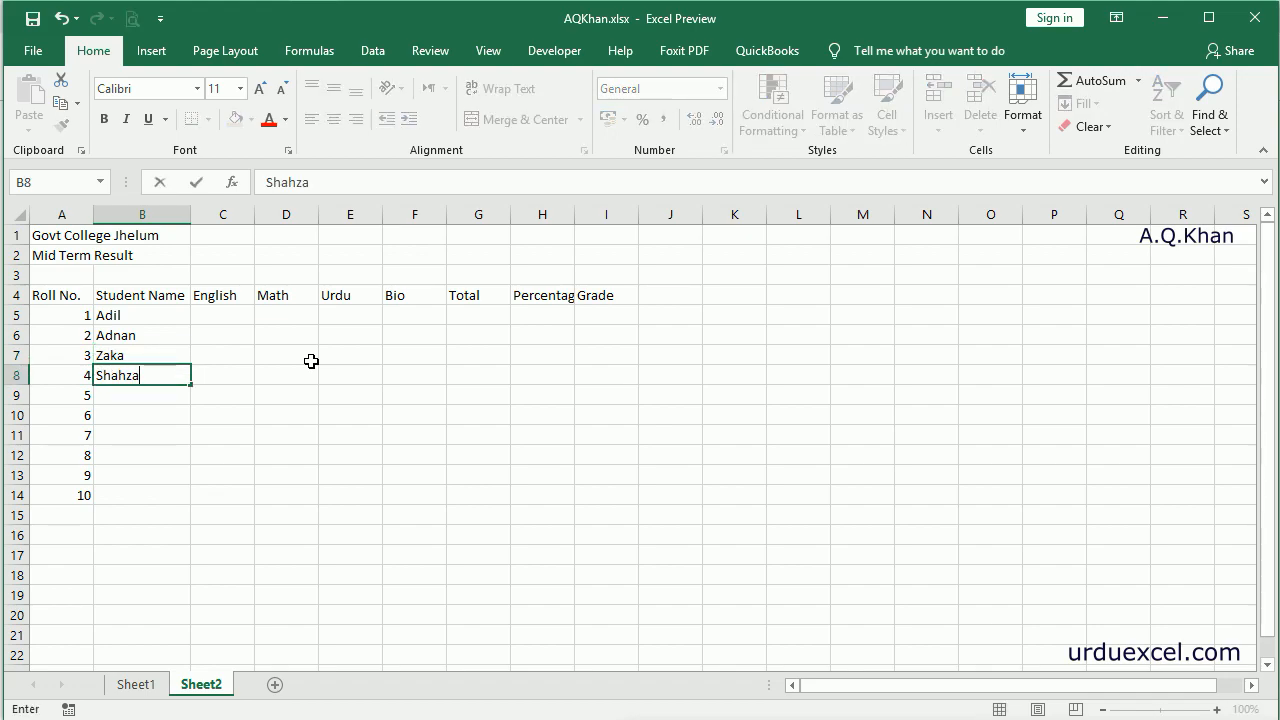
key("Return")
type("Aman")
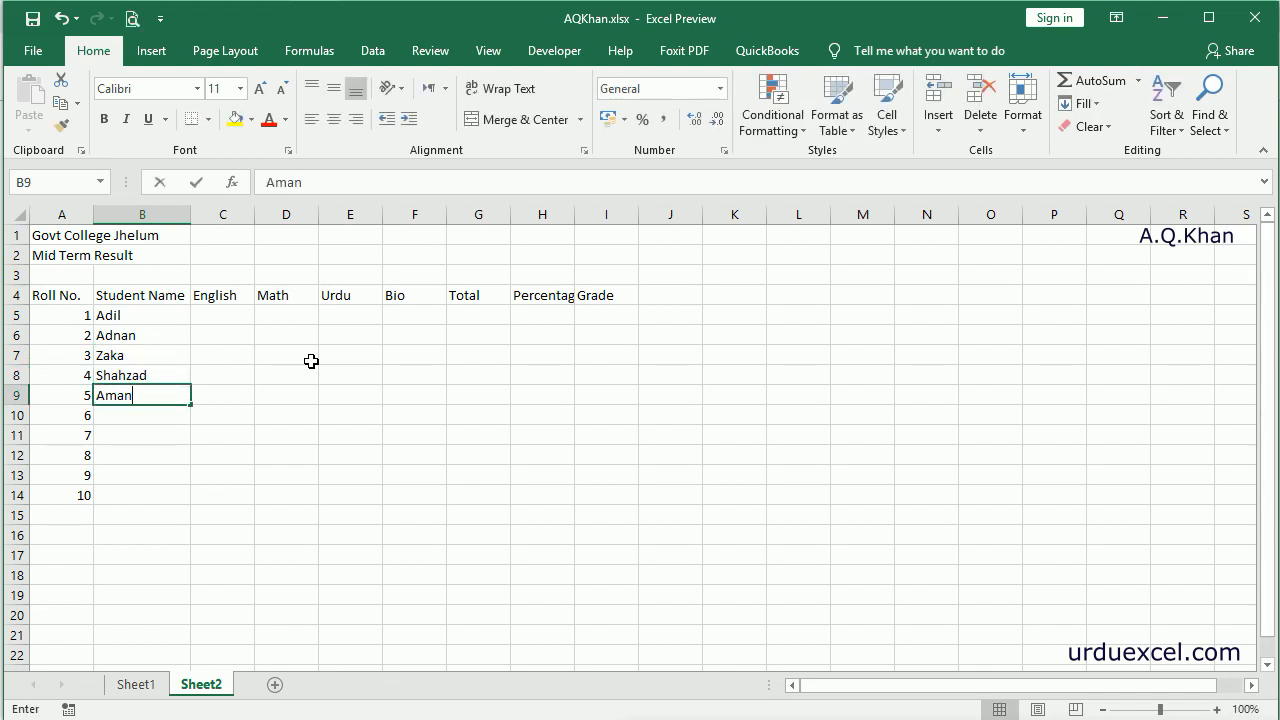
key("Return")
Fill in the remaining five students' names in B10 to B14, for roll numbers 6 to 10
type("Sudhish")
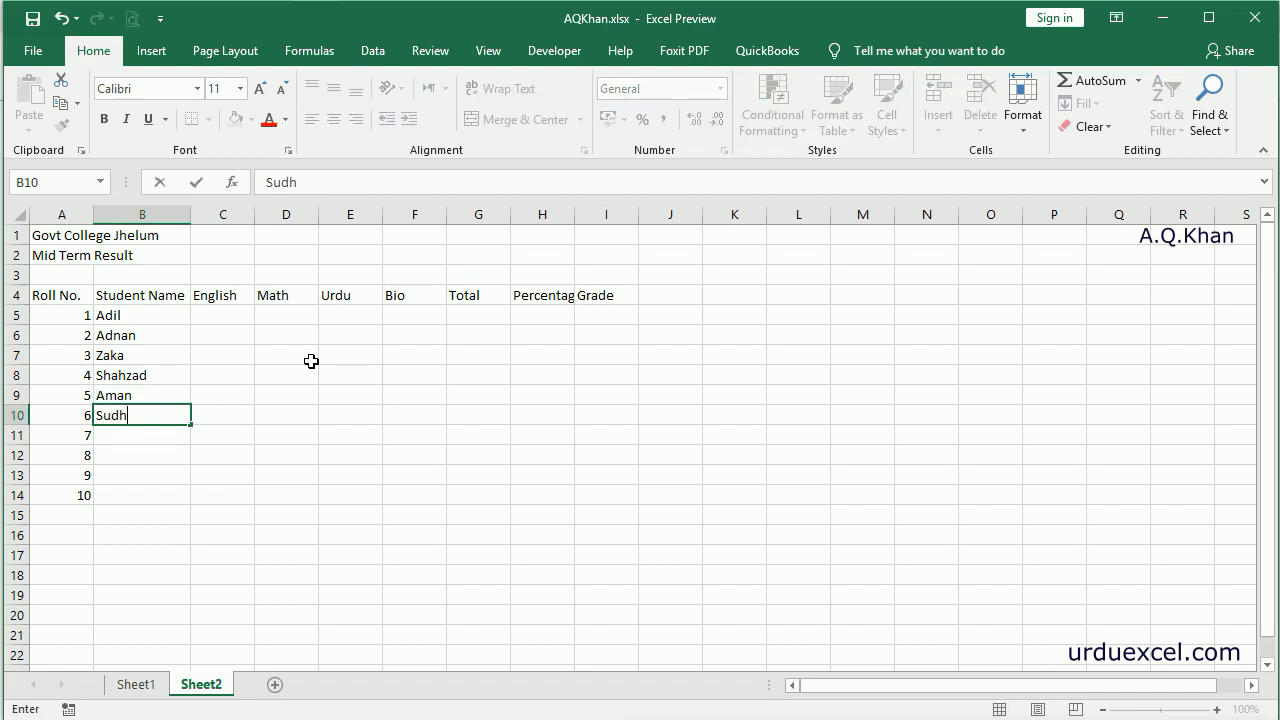
key("Return")
type("Waleed")
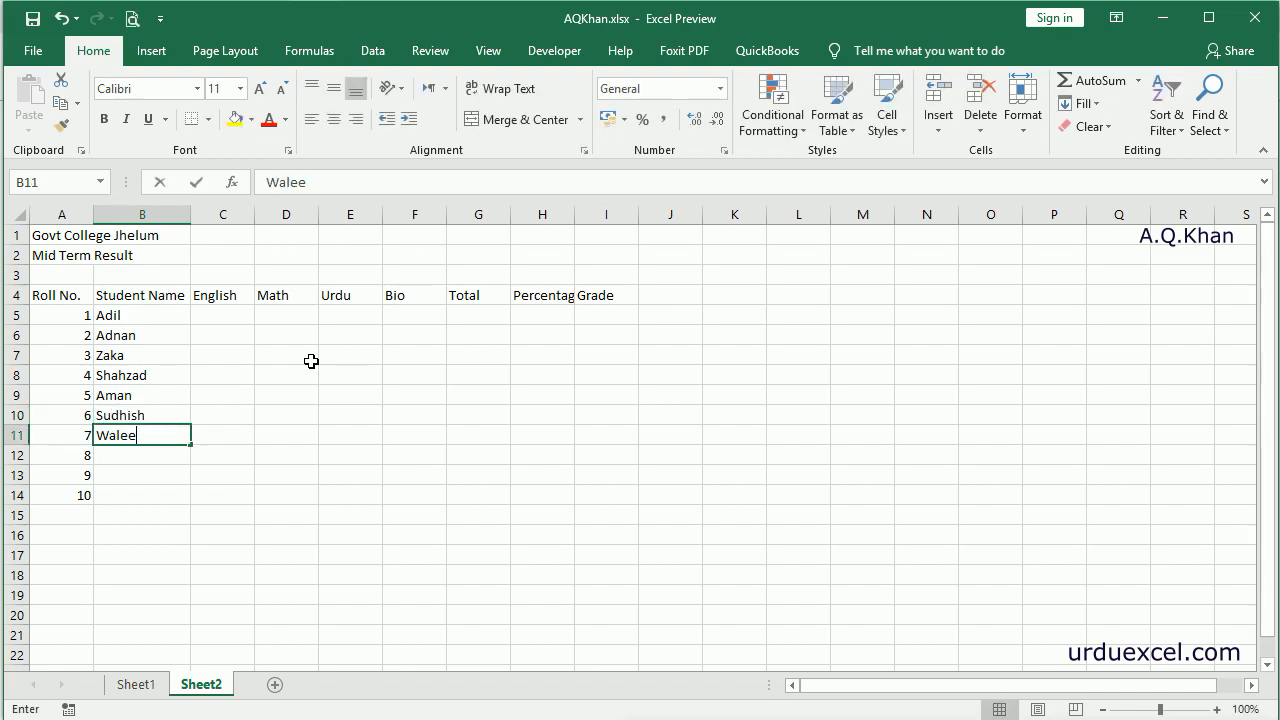
key("Return")
type("Saleem")
key("Return")
type("Farhan")
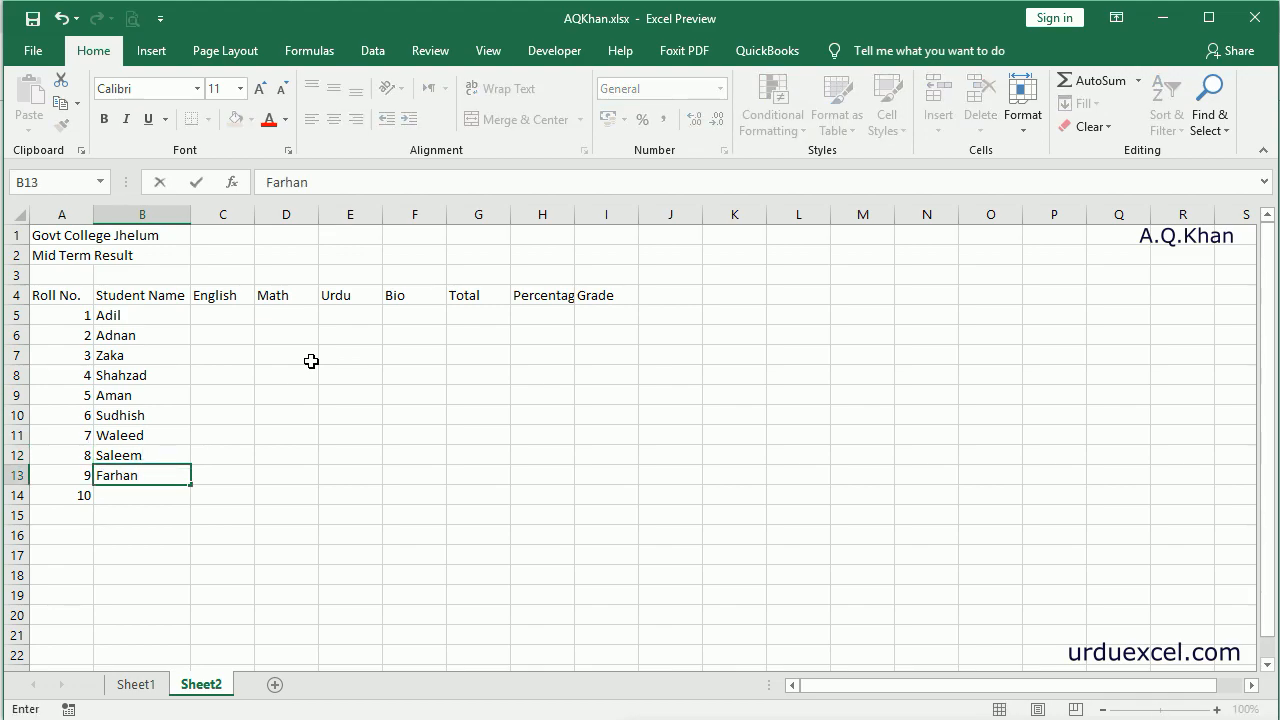
key("Return")
type("Faheem")
key("ctrl+Return")
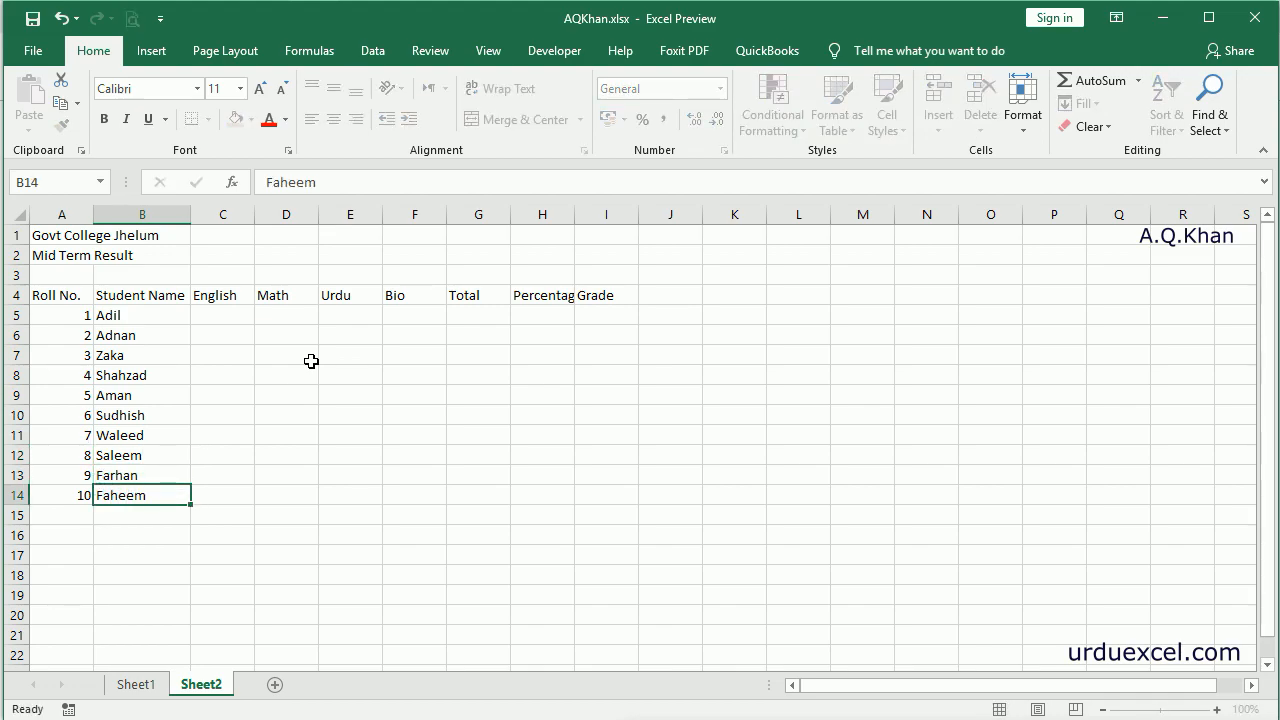
Enter the English marks 80, 75, 66, 79 and 55 in cells C5 to C9
key("Right")
key("Up")
key("Up")
key("Up")
key("Up")
key("Up")
key("Up")
key("Up")
key("Up")
key("Up")
key("Up")
key("Down")
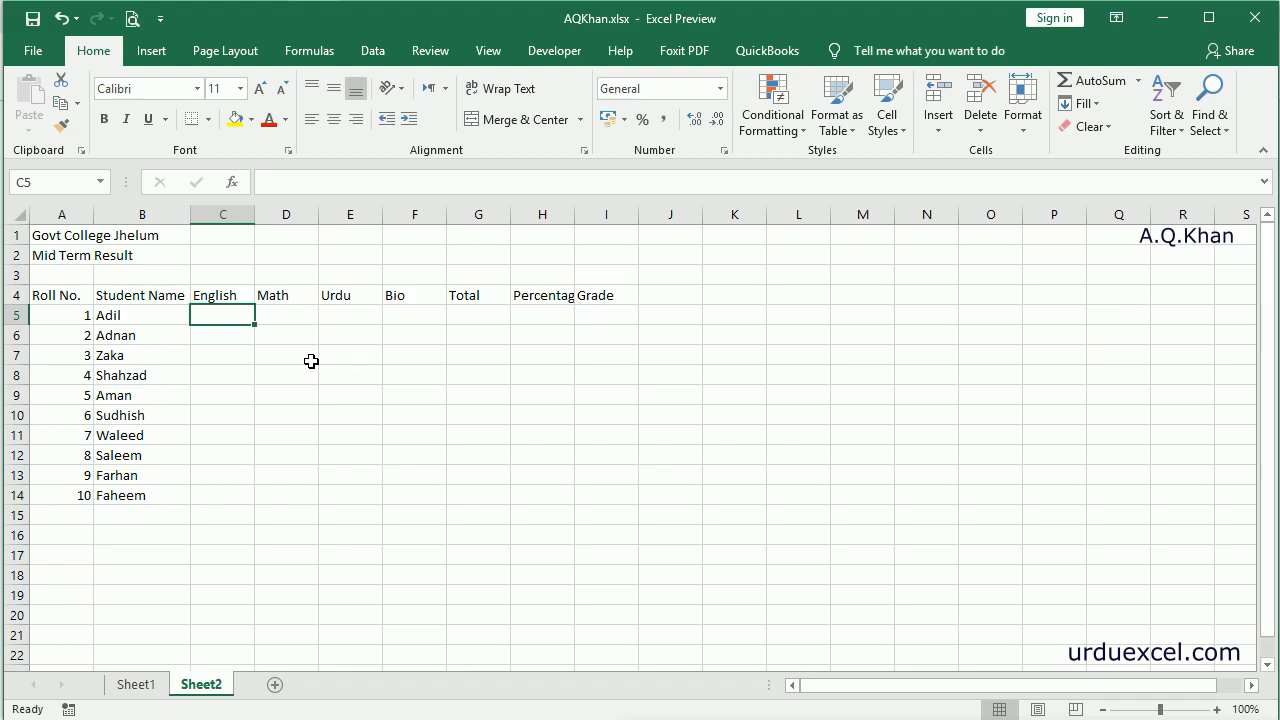
type("80")
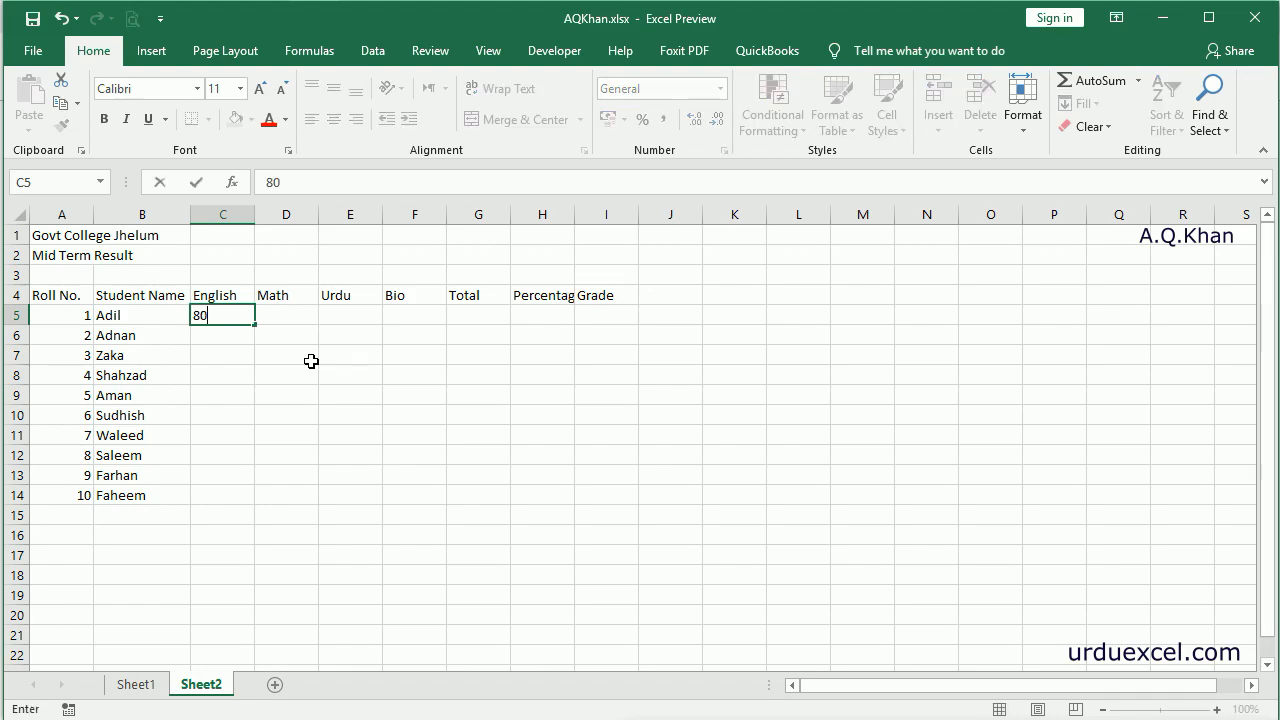
key("Return")
type("75")
key("Return")
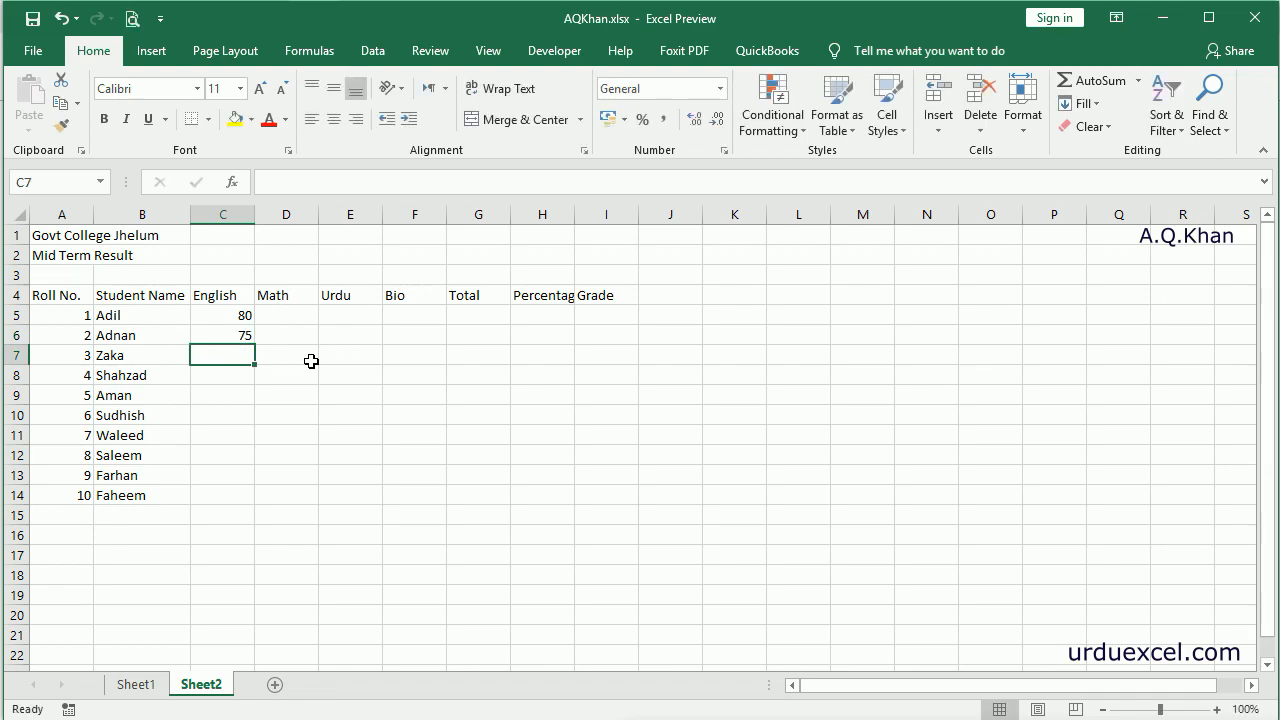
type("66")
key("Return")
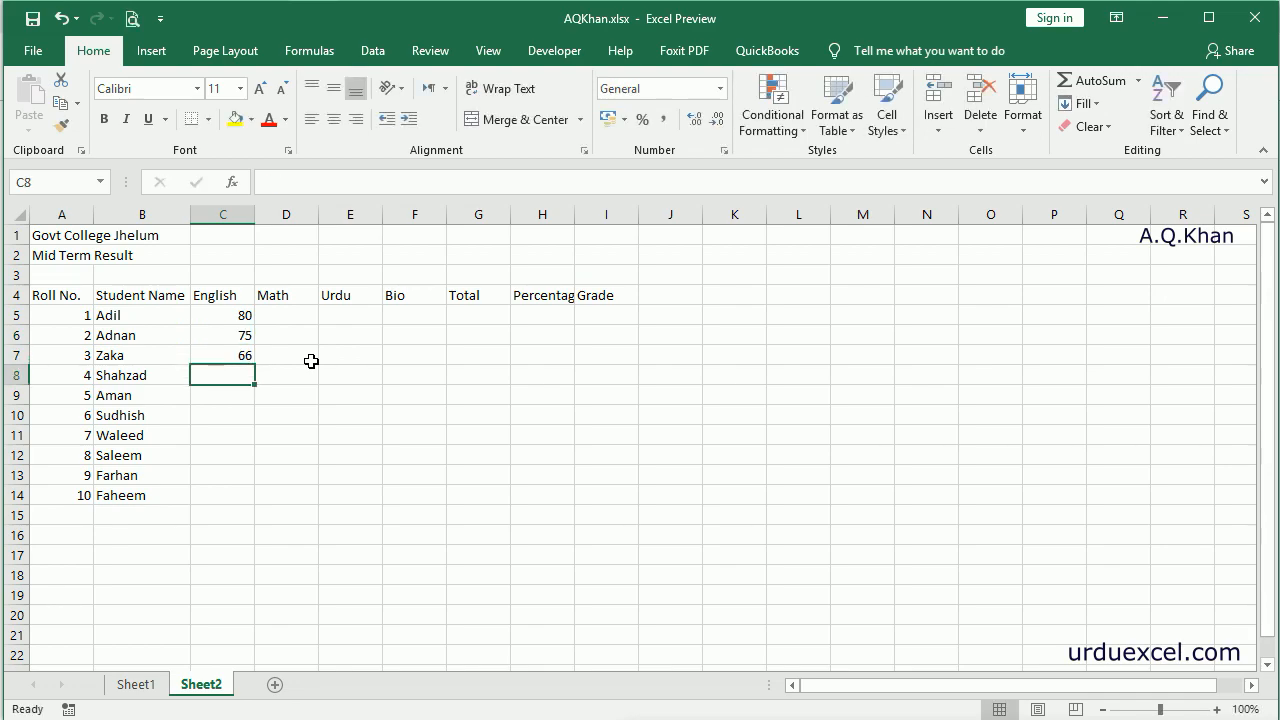
type("79")
key("Return")
type("55")
key("Return")
Enter the English marks 24, 55, 77, 88 and 95 in cells C10 to C14
type("24")
key("Return")
type("55")
key("Return")
type("77")
key("Return")
type("88")
key("Return")
type("95")
key("Tab")
Enter the Math marks 75, 55, 11, 45 and 44 in cells D5 to D9
key("ctrl+Up")
key("Down")
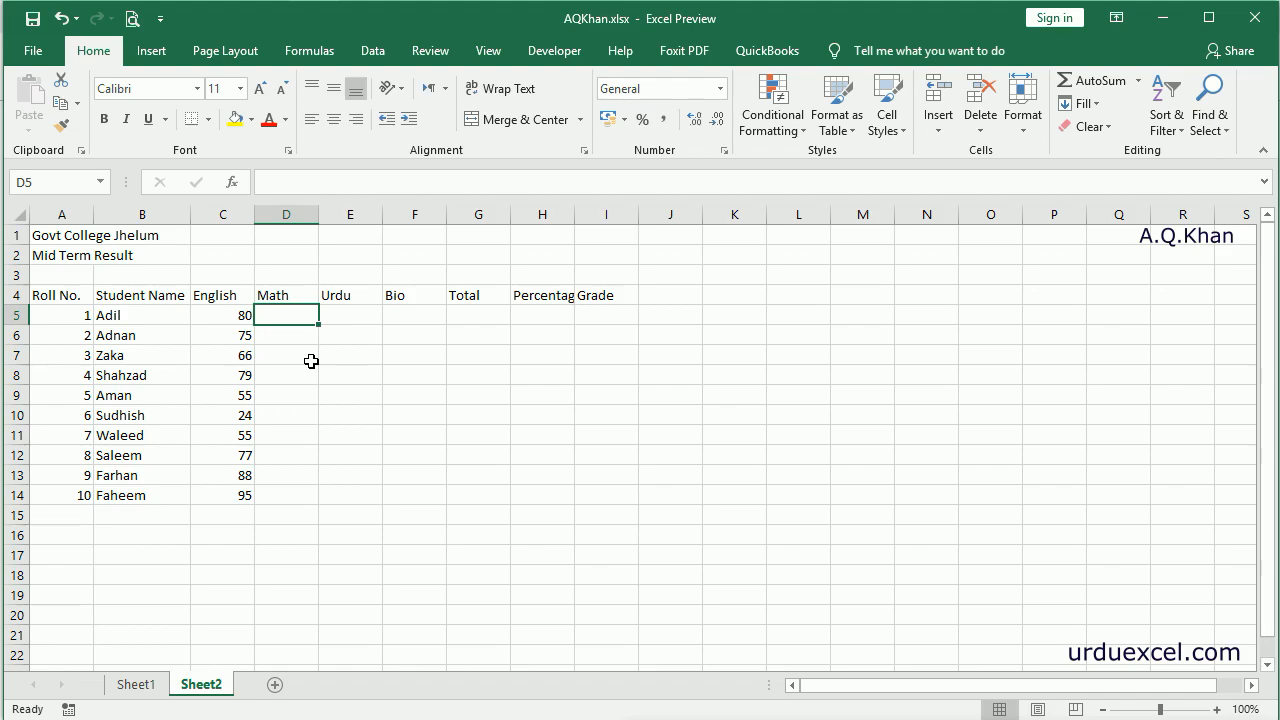
type("75")
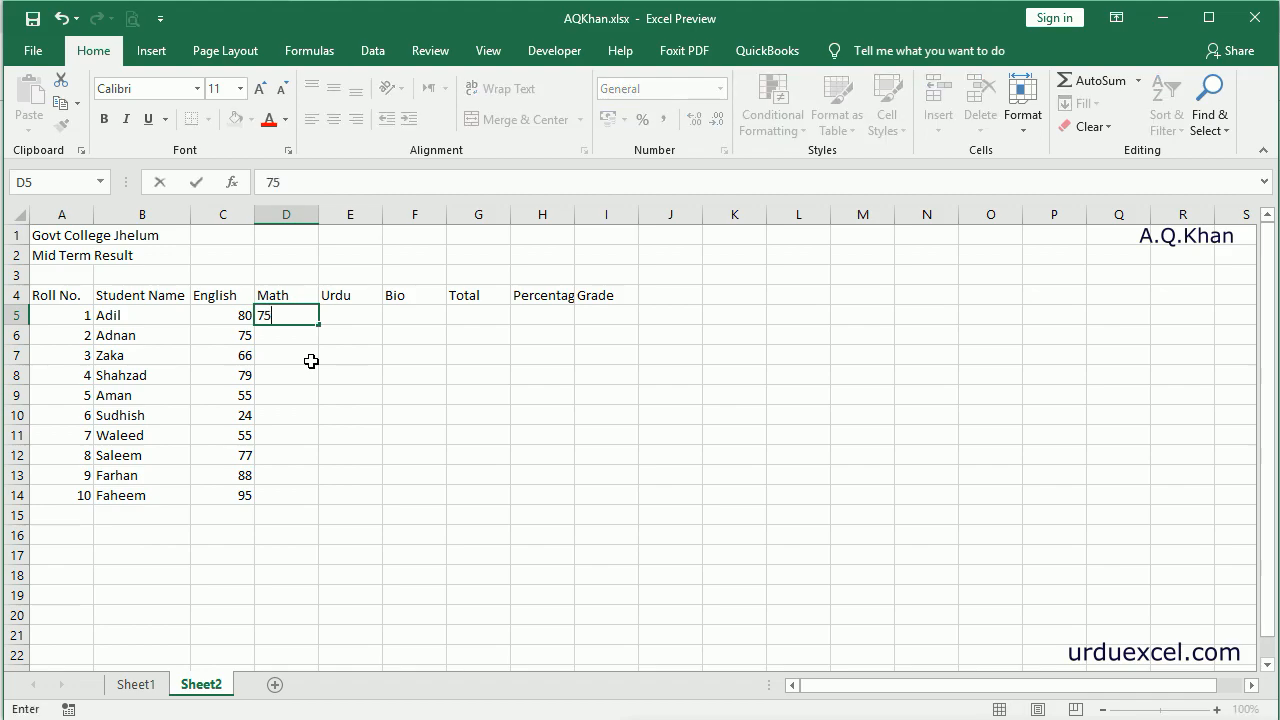
key("Return")
type("55")
key("Return")
type("11")
key("Return")
type("45")
key("Return")
type("44")
key("Return")
Enter the Math marks 88, 99, 85, 20 and 44 in cells D10 to D14
type("88")
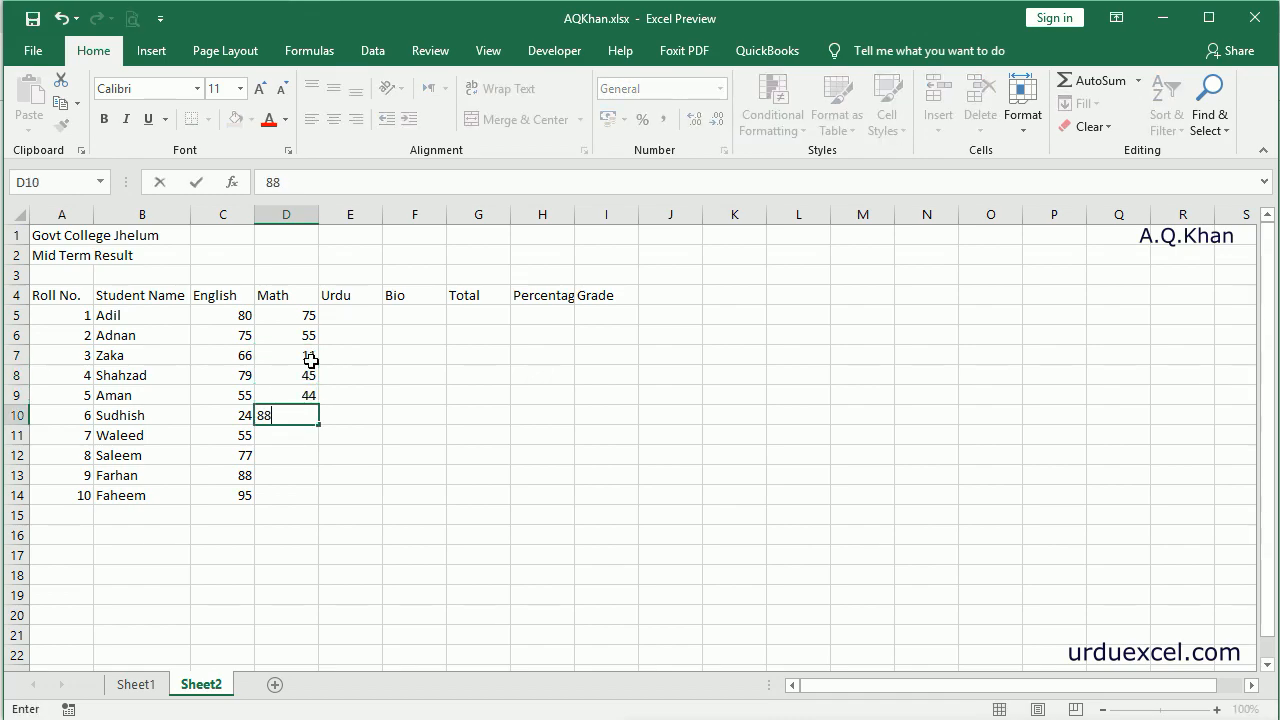
key("Return")
type("99")
key("Return")
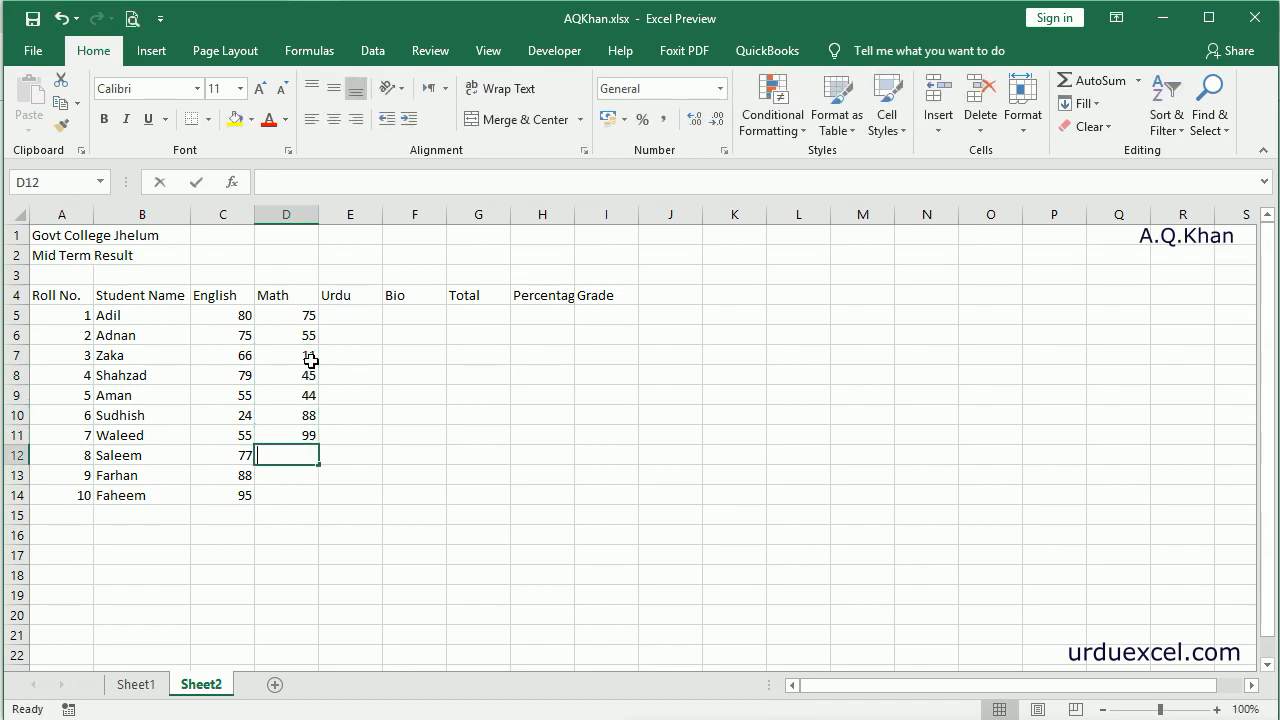
type("1")
key("BackSpace")
type("85")
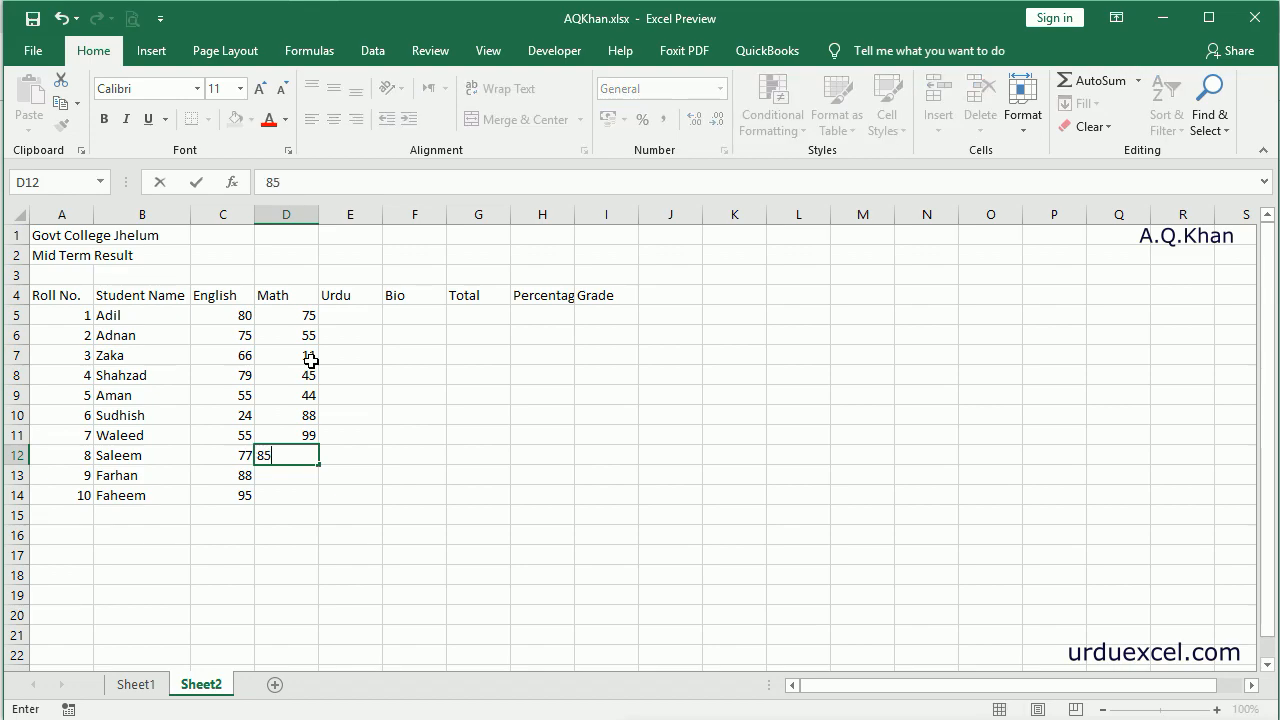
key("Return")
type("20")
key("Return")
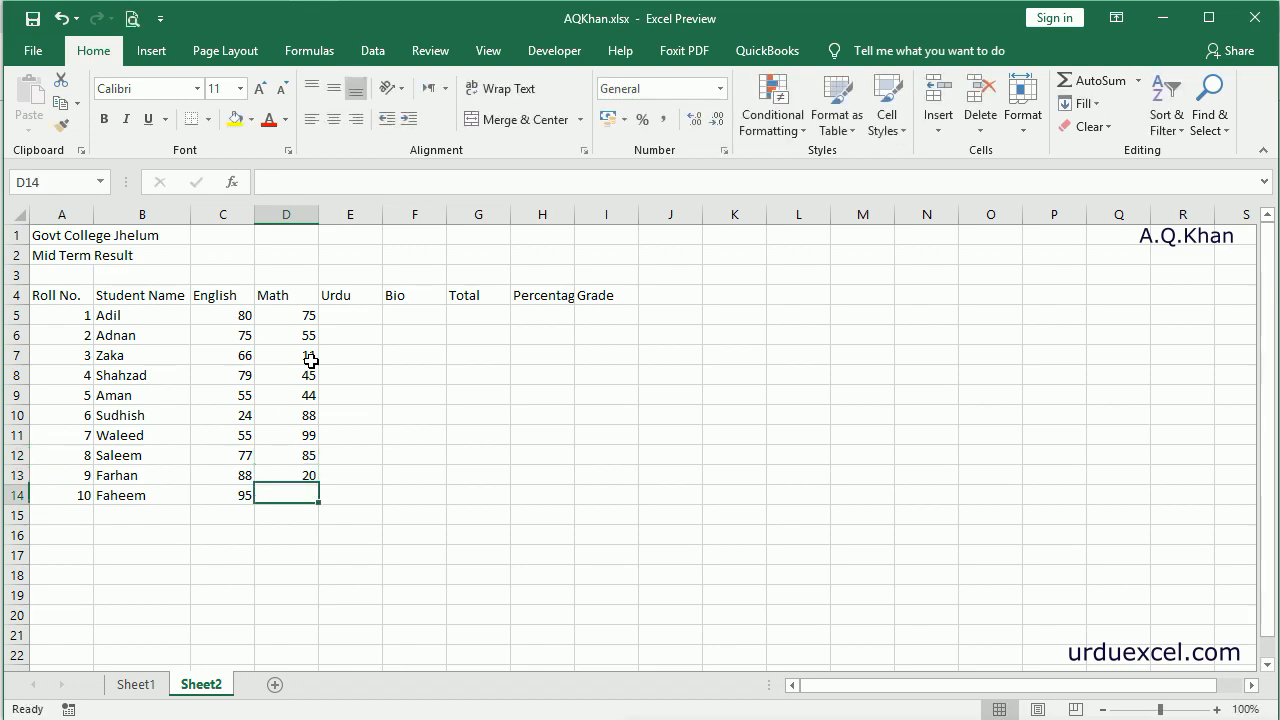
type("44")
key("Tab")
Enter the Urdu marks 78, 44, 77, 65 and 33 in cells E5 to E9
key("ctrl+Up")
key("Down")
type("78")
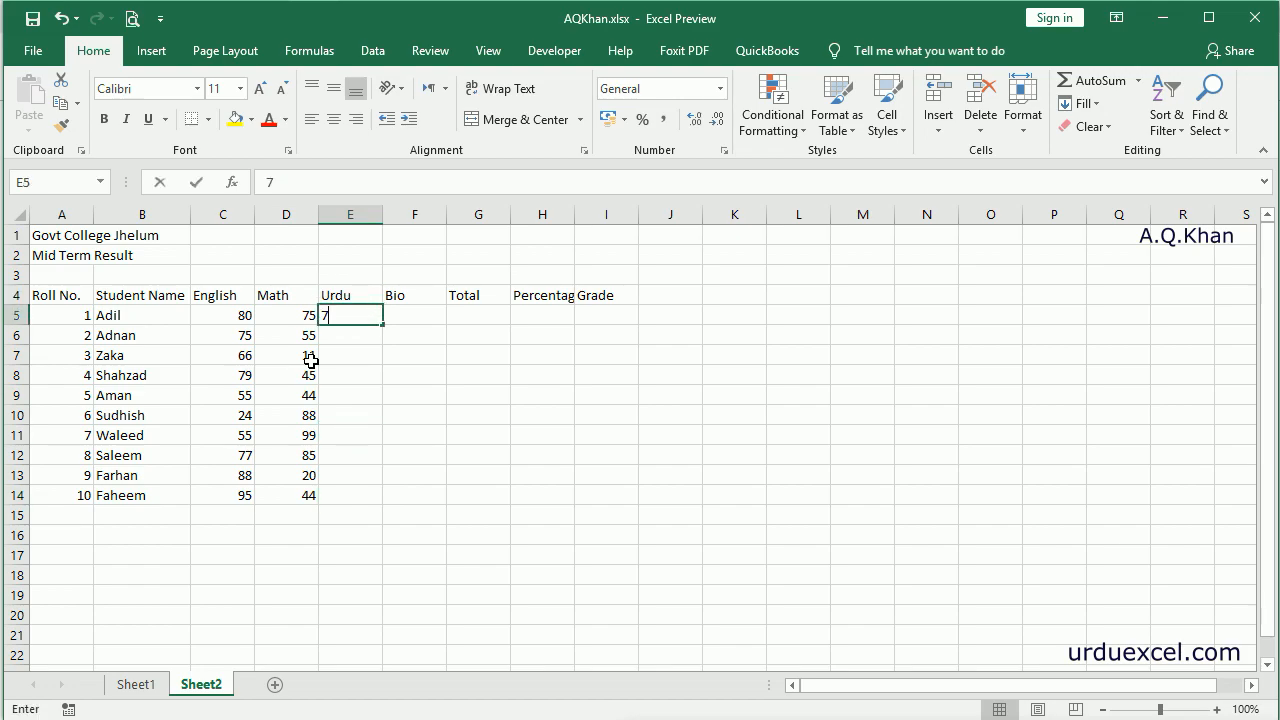
key("Return")
type("44")
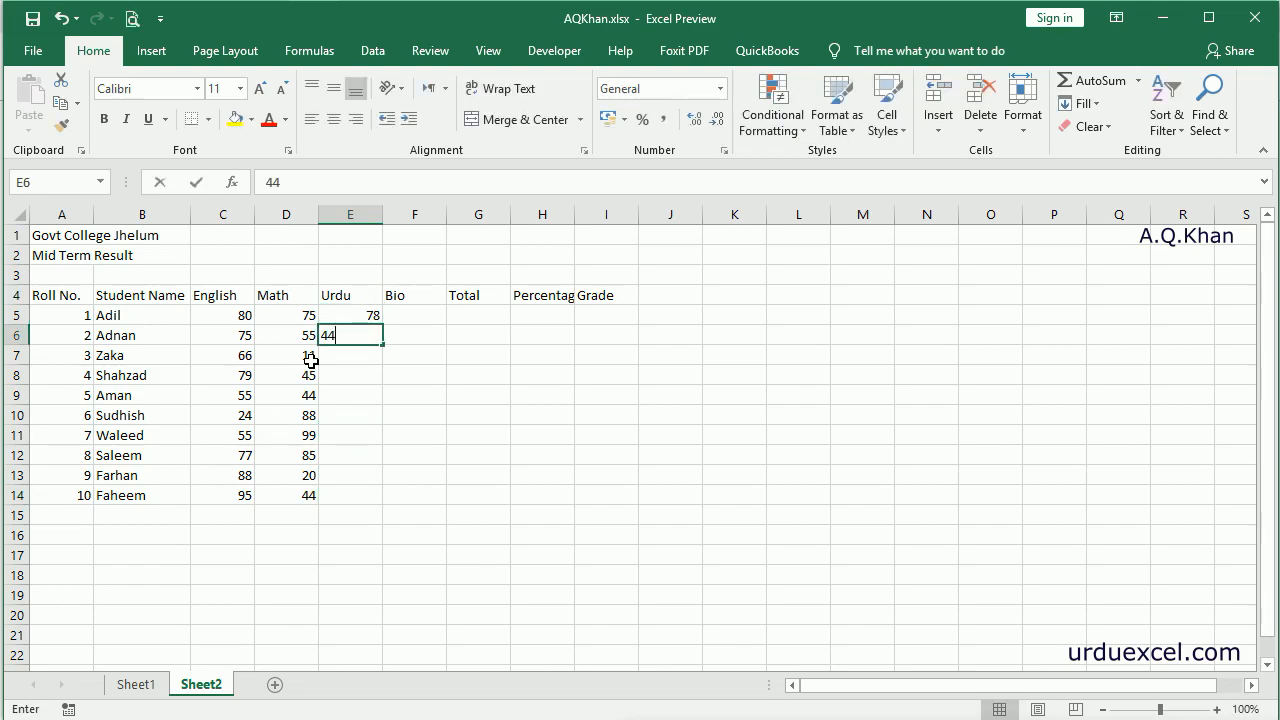
key("Return")
type("77")
key("Return")
type("65")
key("Return")
type("33")
key("Return")
Enter the Urdu marks 66, 45, 85, 75 and 22 in cells E10 to E14
type("66")
key("Return")
type("45")
key("Return")
type("85")
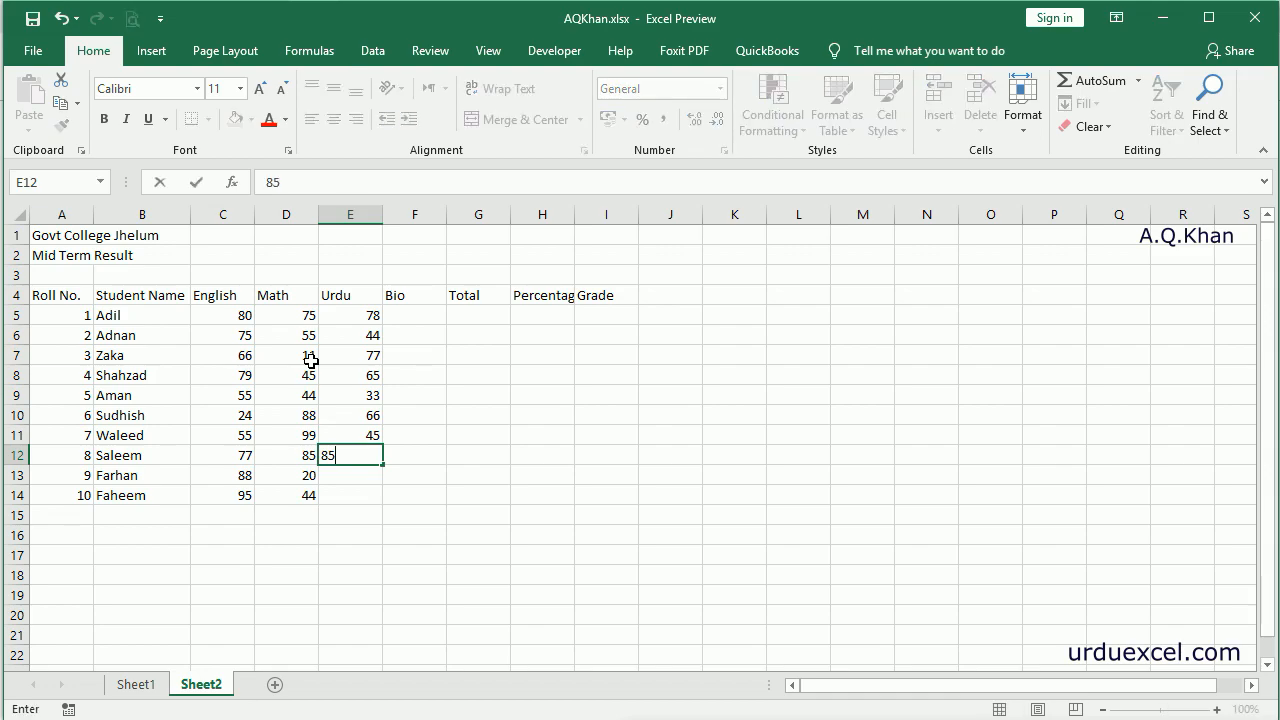
key("Return")
type("75")
key("Return")
type("22")
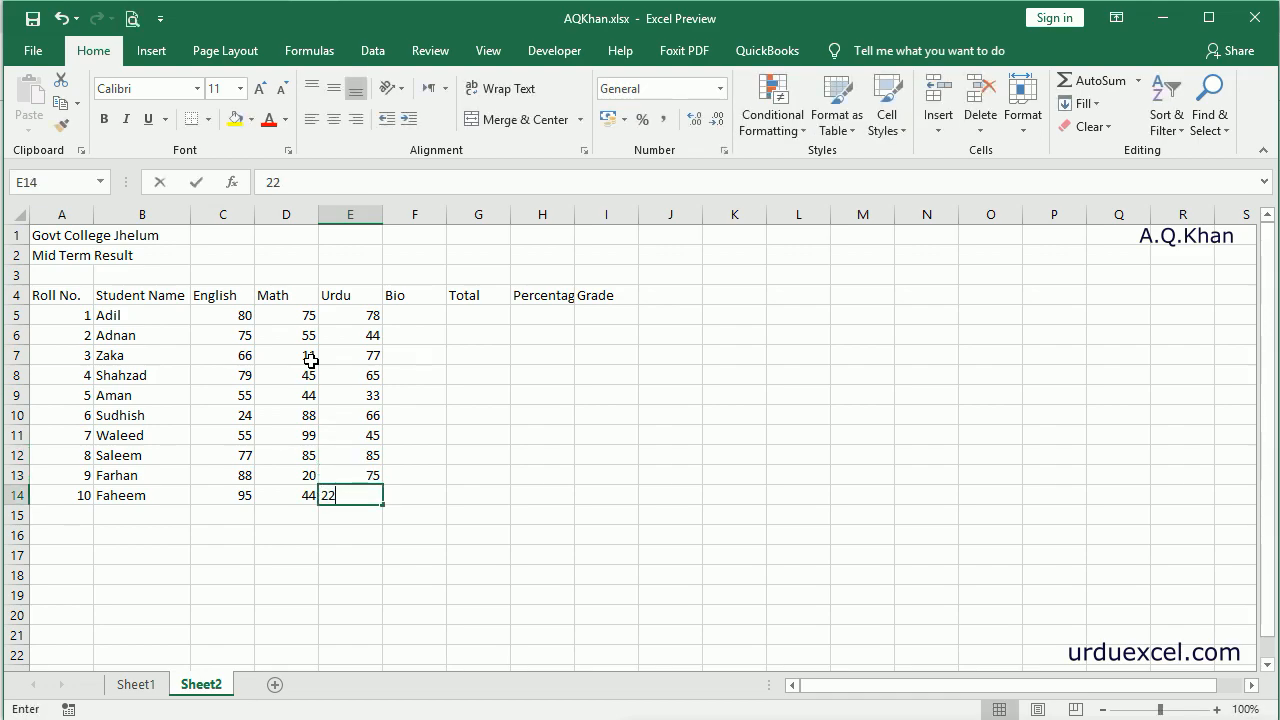
key("Right")
Enter the Bio marks 74, 44, 14, 15 and 78 in cells F5 to F9
key("ctrl+Up")
key("Down")
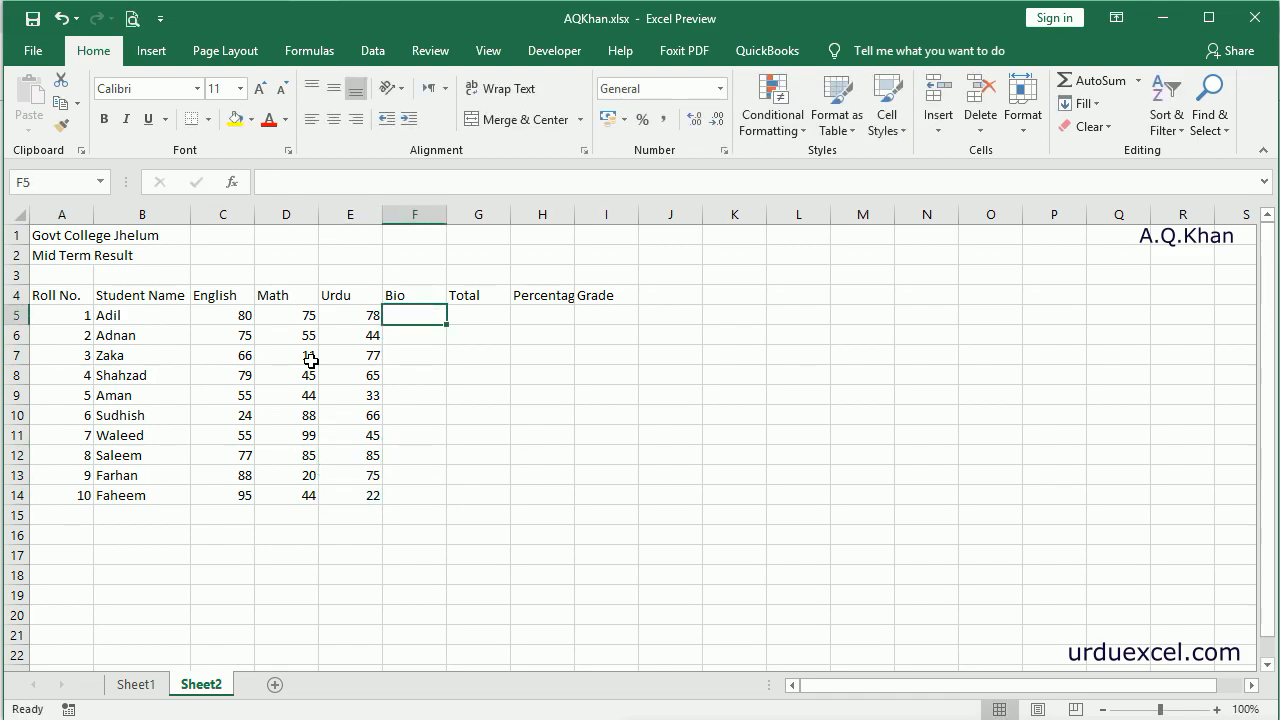
type("74")
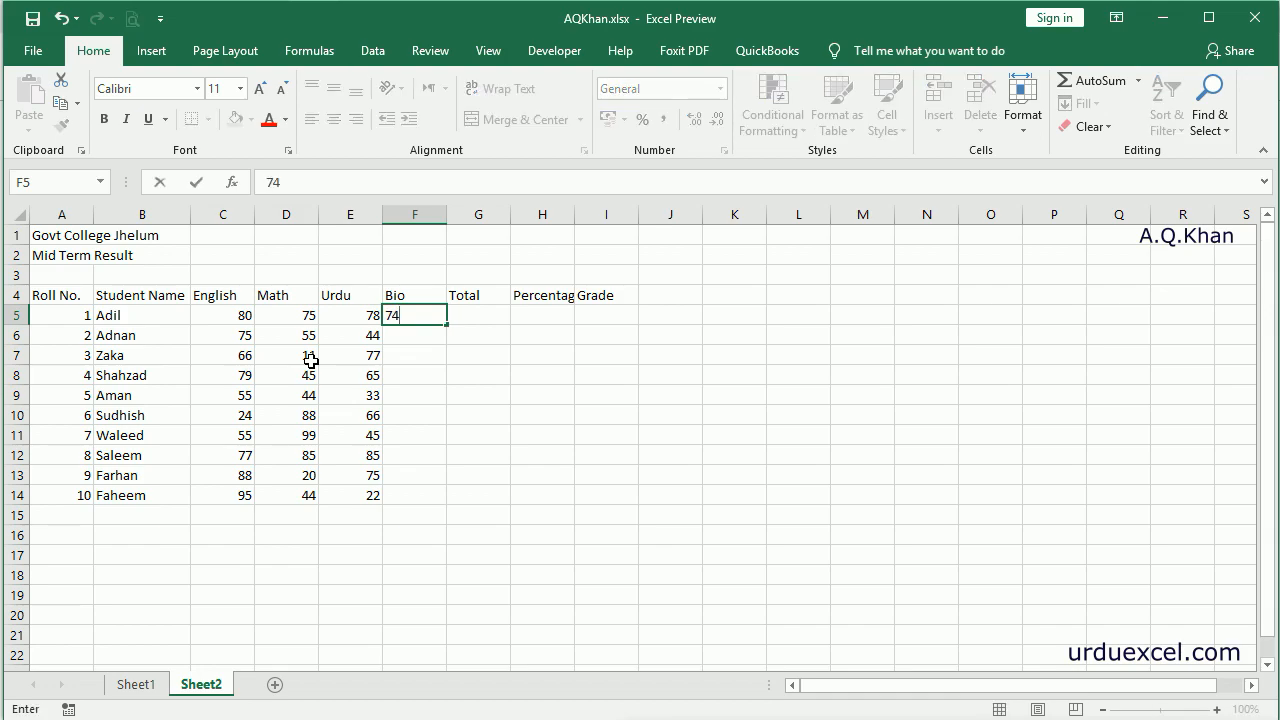
key("Return")
type("44")
key("Return")
type("14")
key("Return")
type("15")
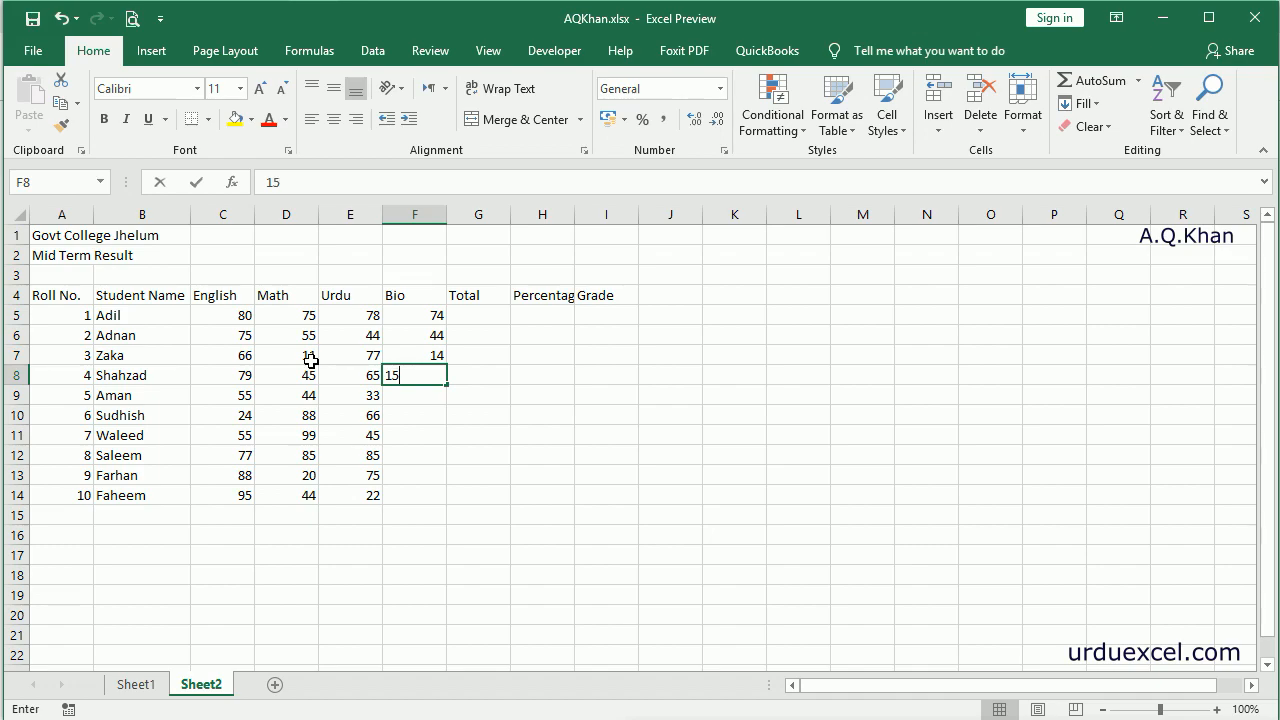
key("Return")
type("78")
key("Return")
Enter the Bio marks 22, 77, 11, 78 and 44 in cells F10 to F14
type("22")
key("Return")
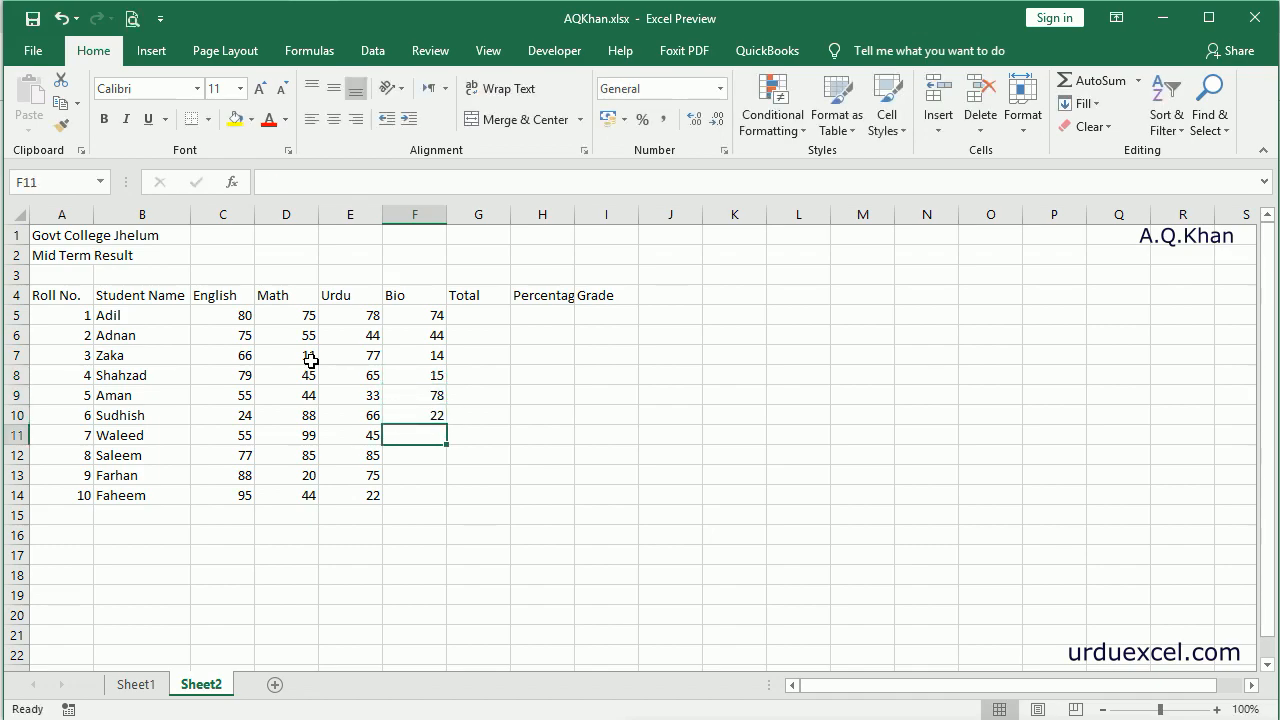
key("Up")
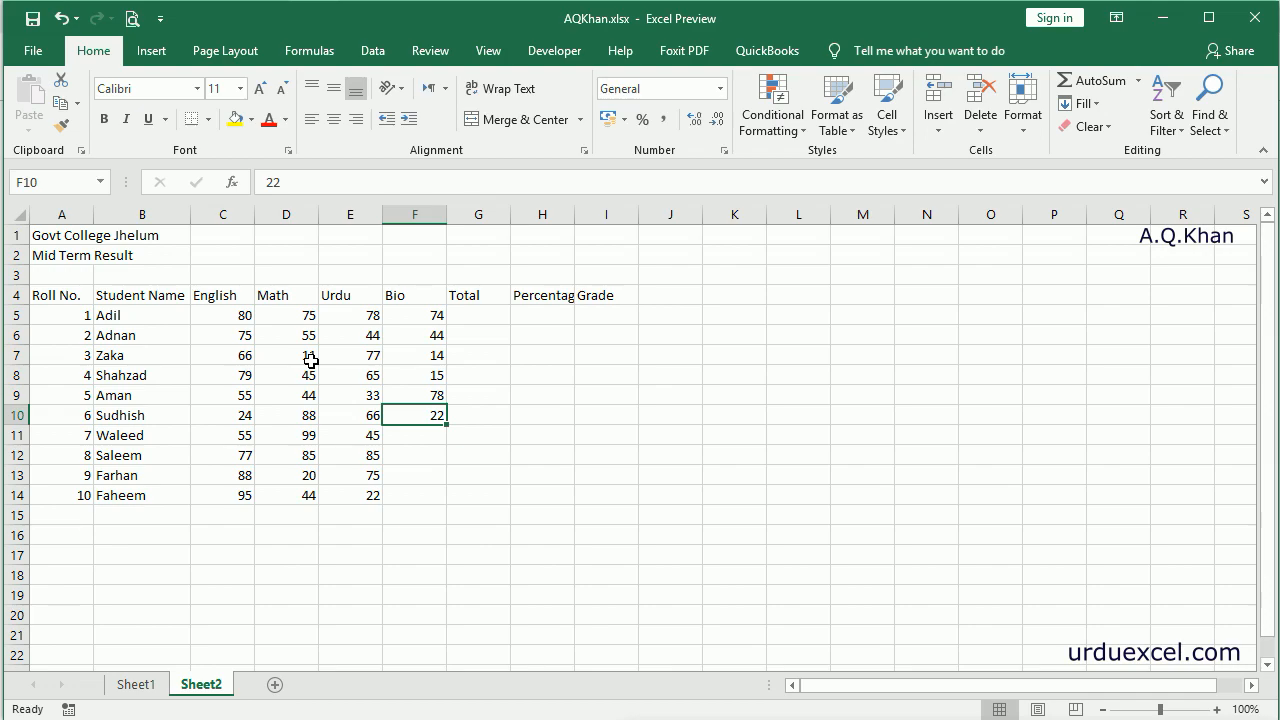
key("Down")
type("77")
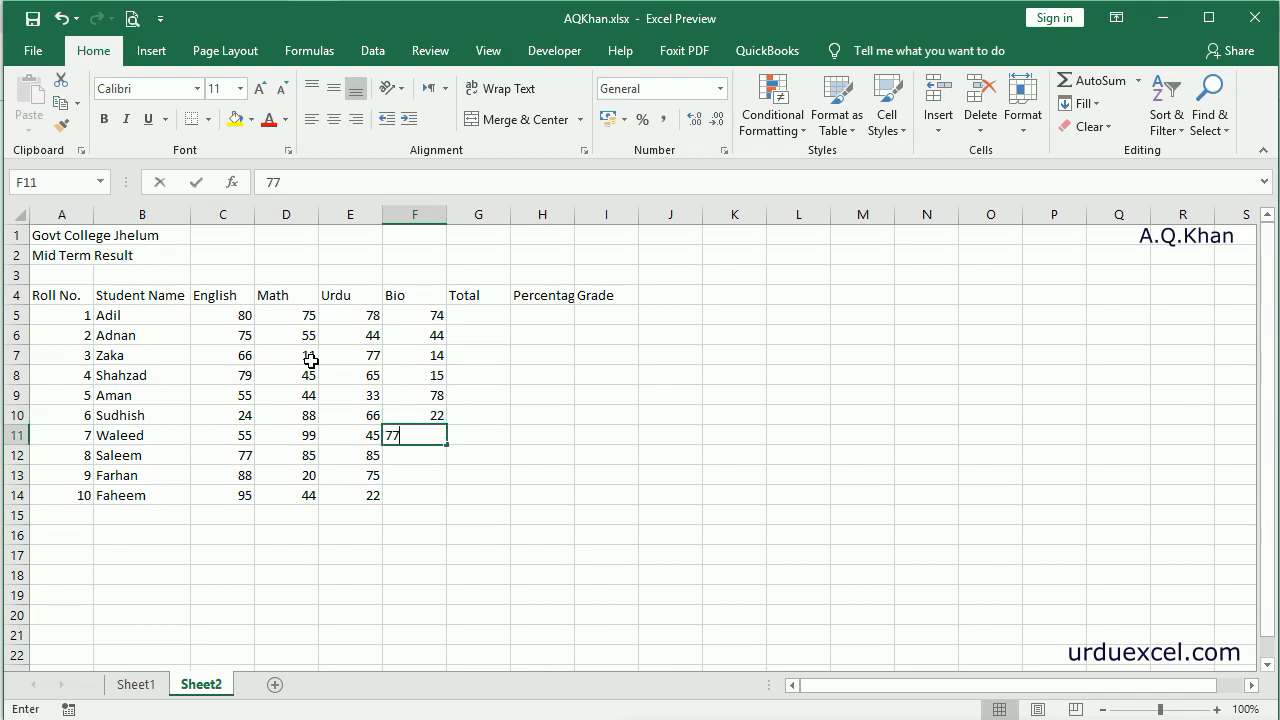
key("Return")
type("11")
key("Return")
type("78")
key("Return")
type("44")
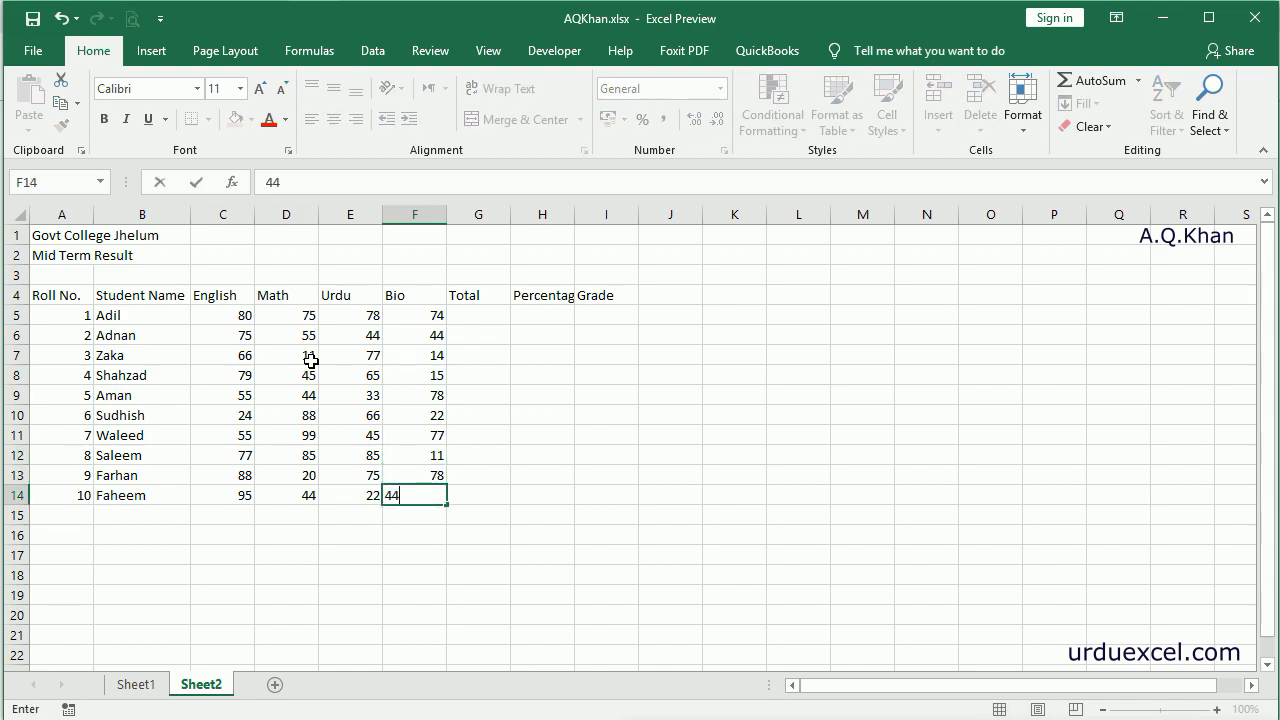
key("Tab")
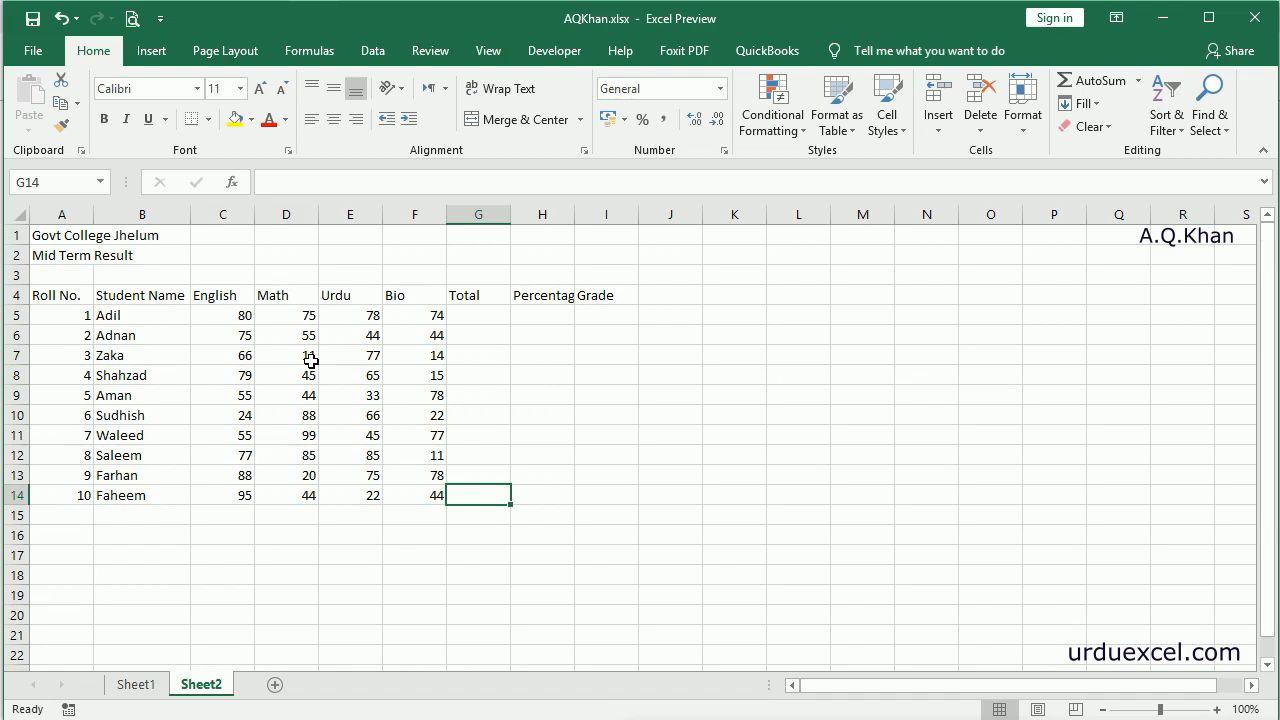
Total the first student's marks in G5 with AutoSum over C5:F5
key("Up")
key("Up")
key("Up")
key("Up")
key("Up")
key("Up")
key("Up")
key("Up")
key("Up")
key("Up")
key("Down")
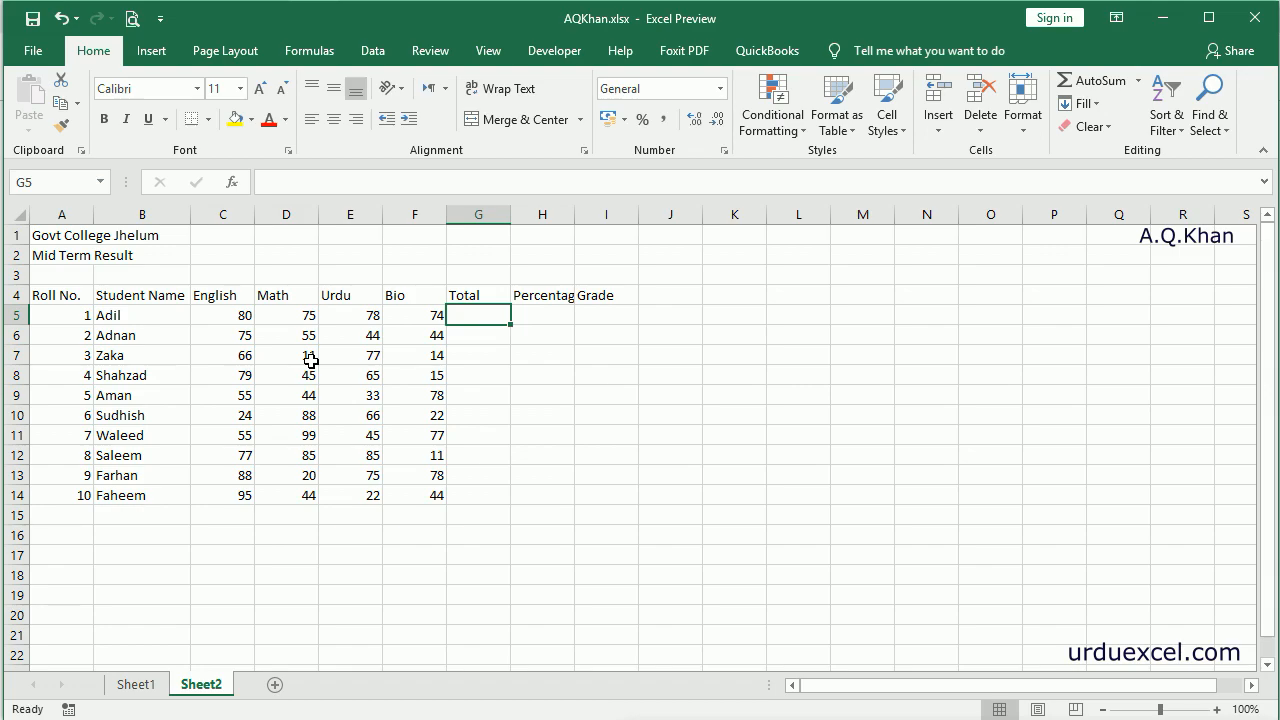
key("alt+equal")
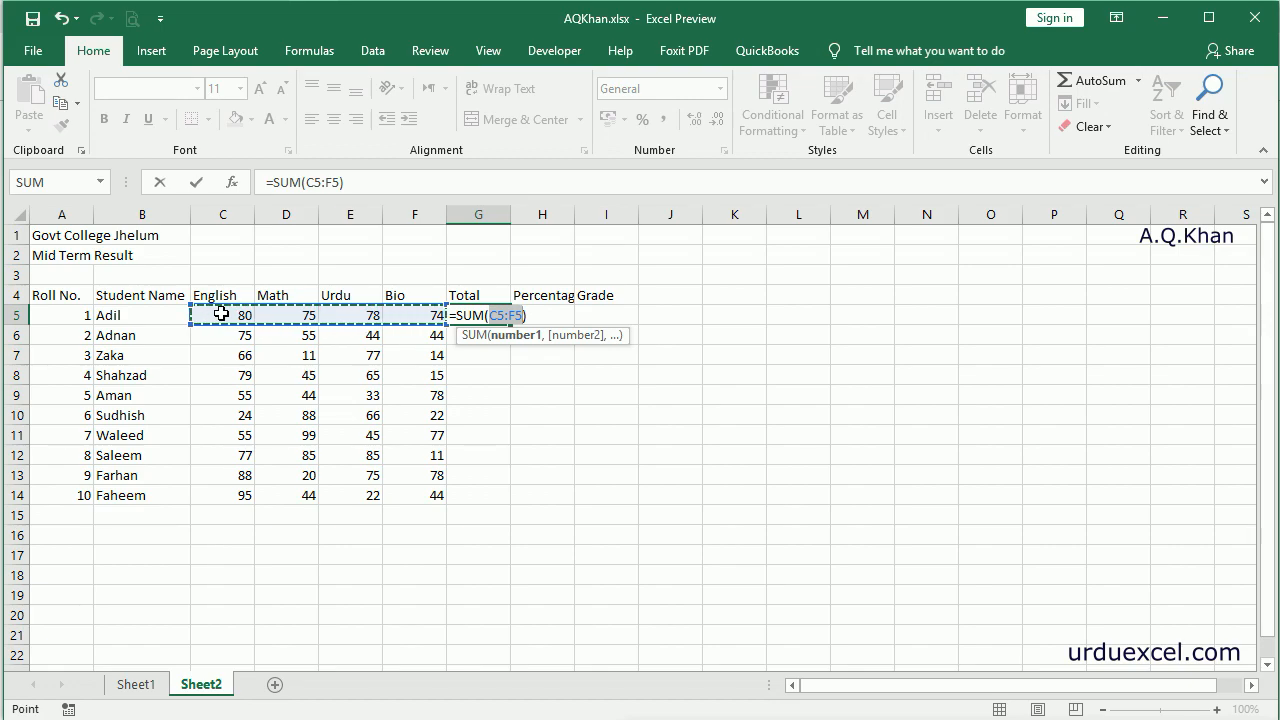
key("Return")
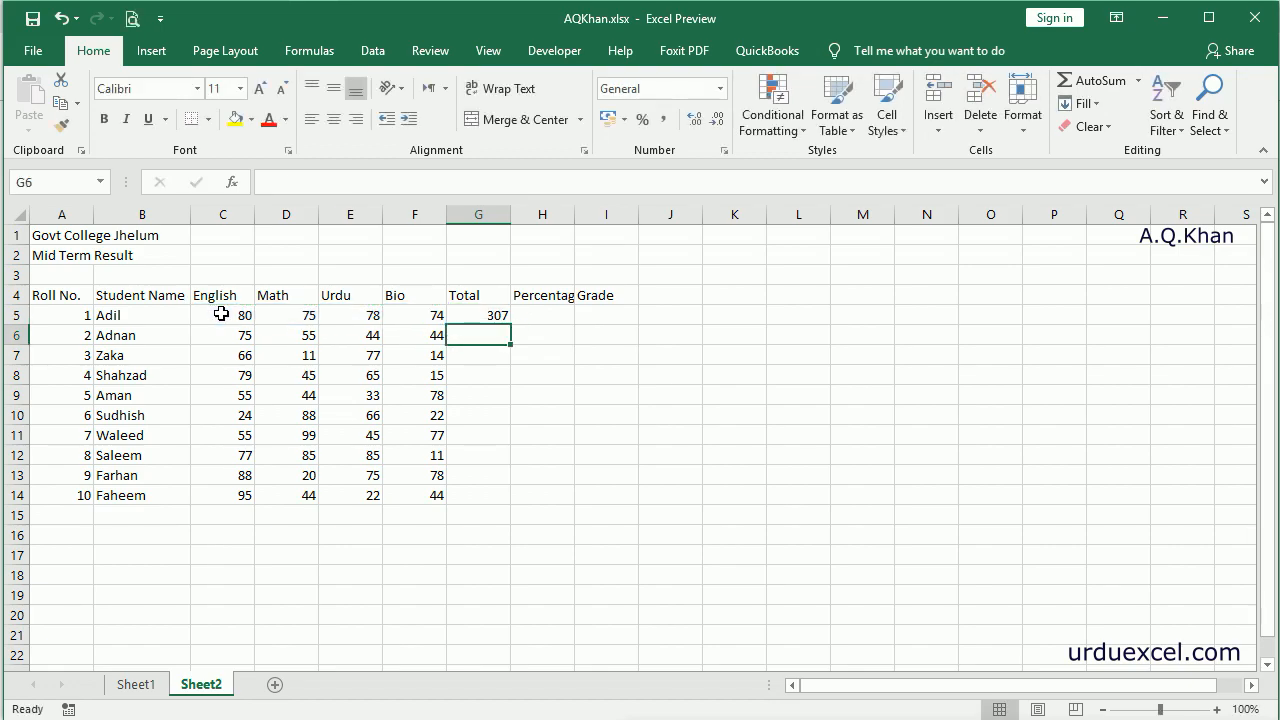
key("Up")
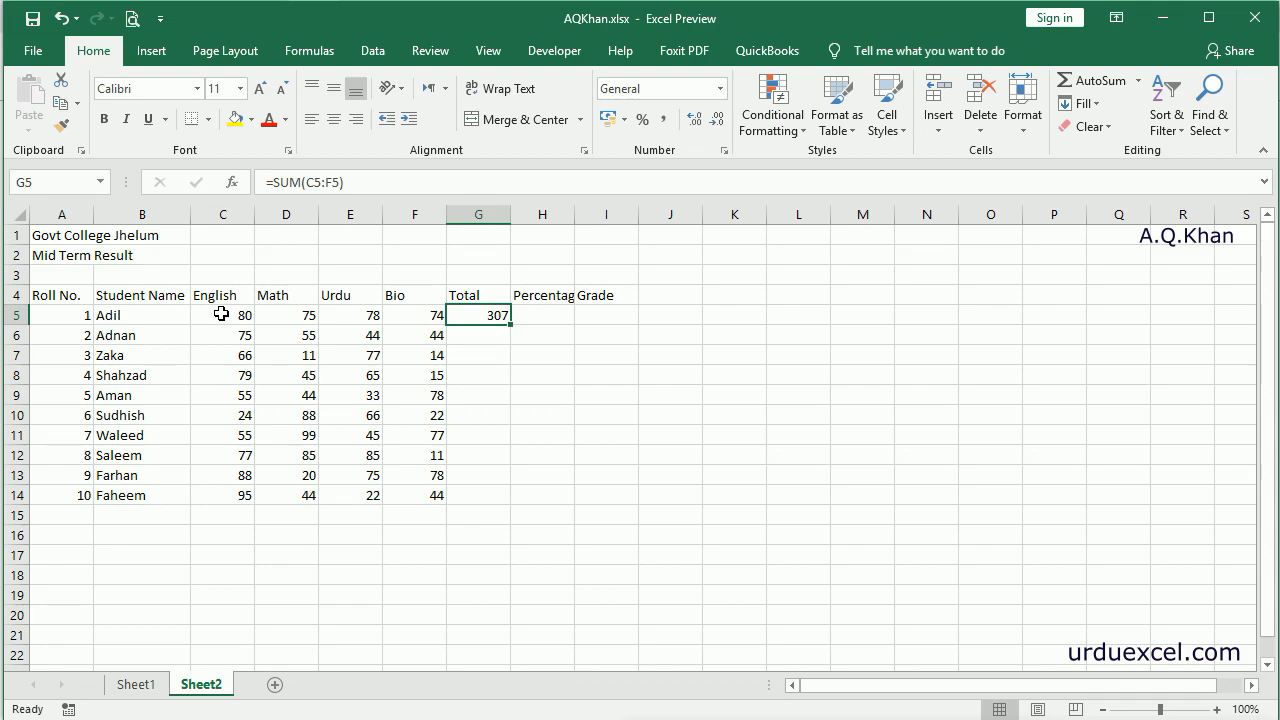
Total the second student's marks in G6 with =SUM(C6,D6,E6,F6) and fill the formula down to G14
key("Down")
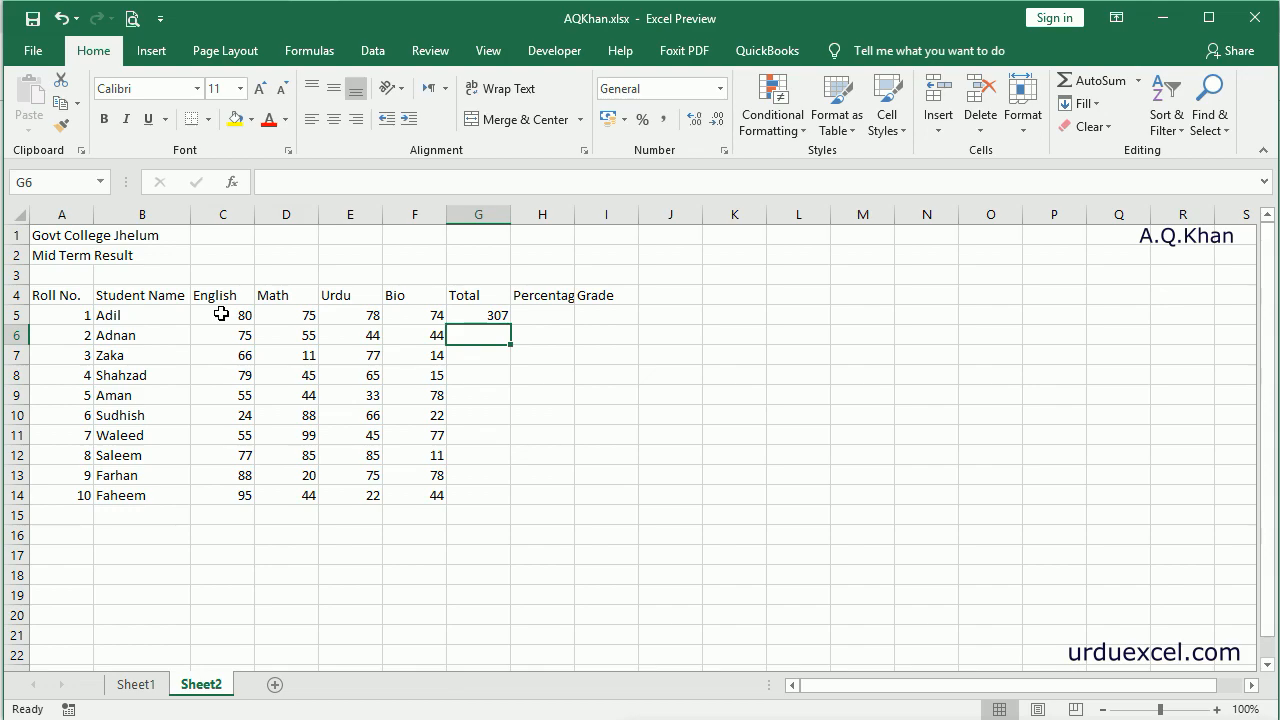
type("=")
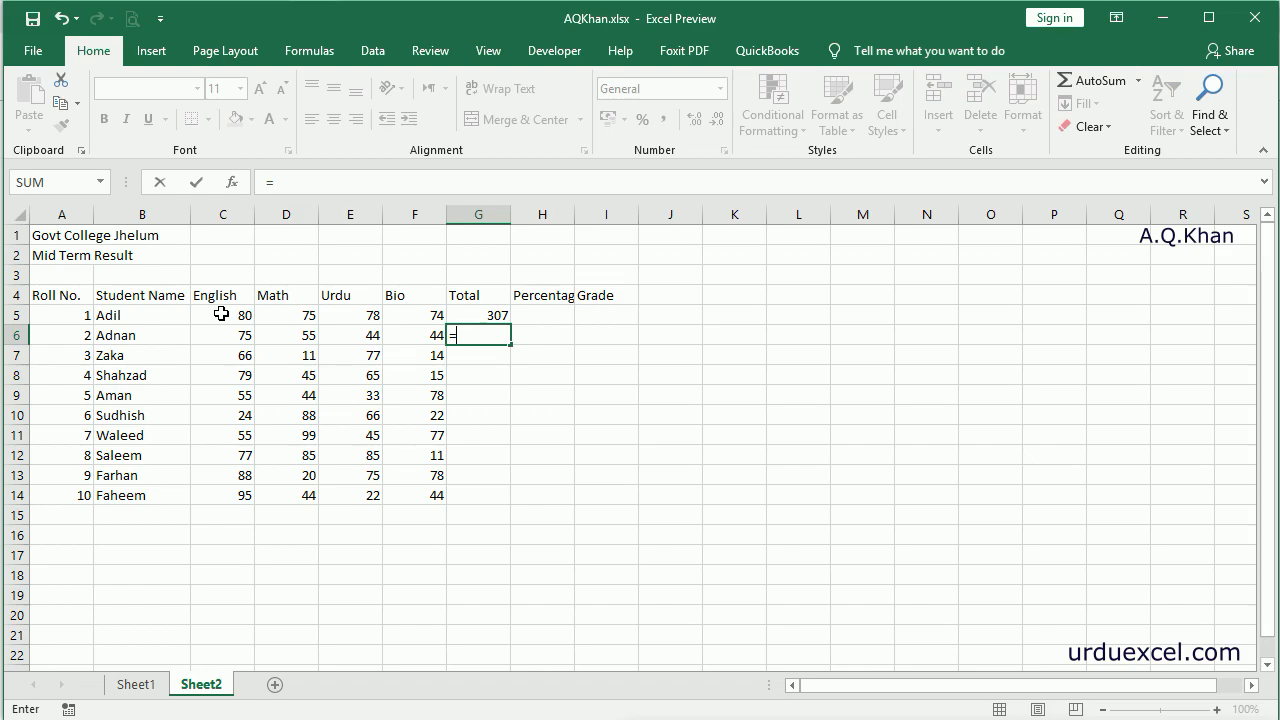
type("sum")
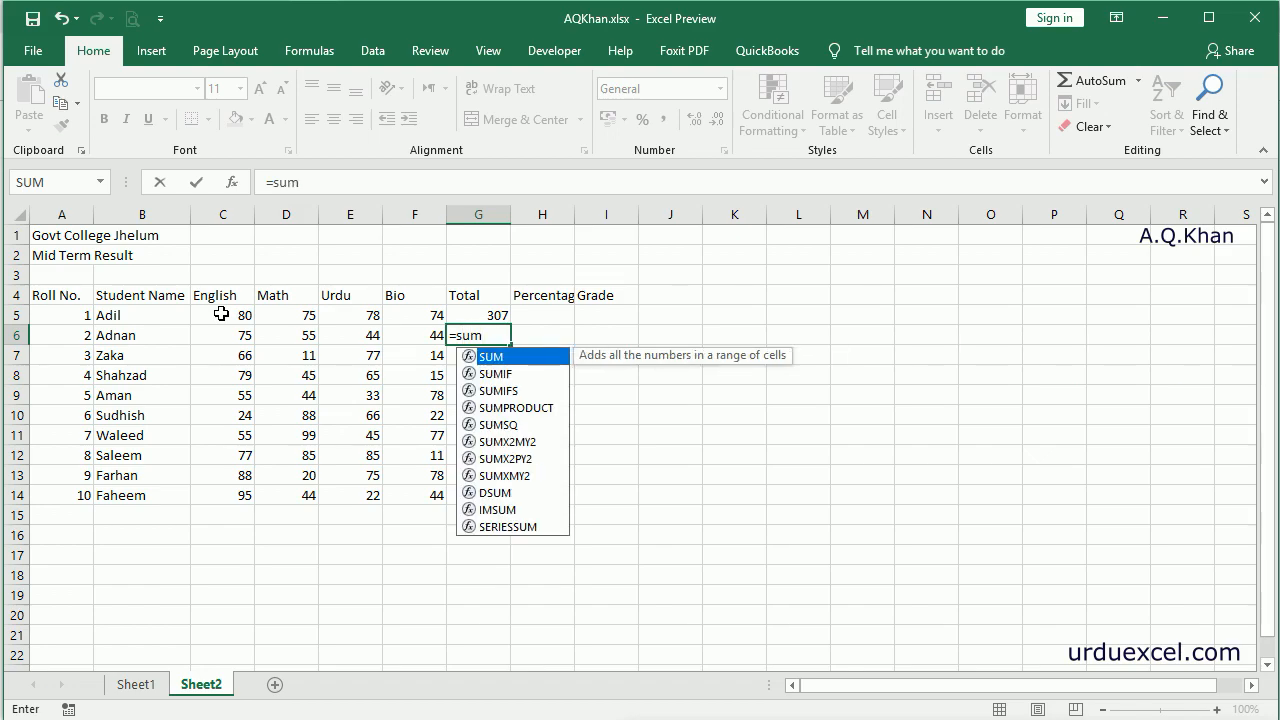
key("Tab")
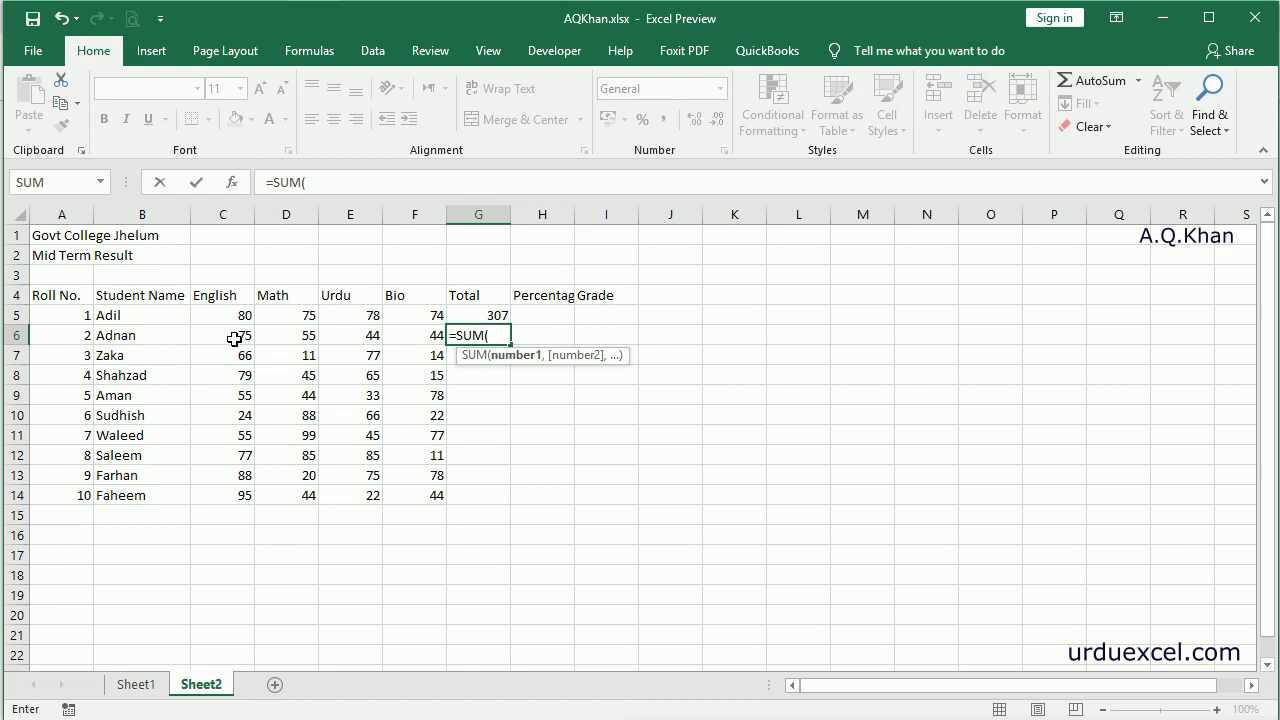
left_click(234, 340)
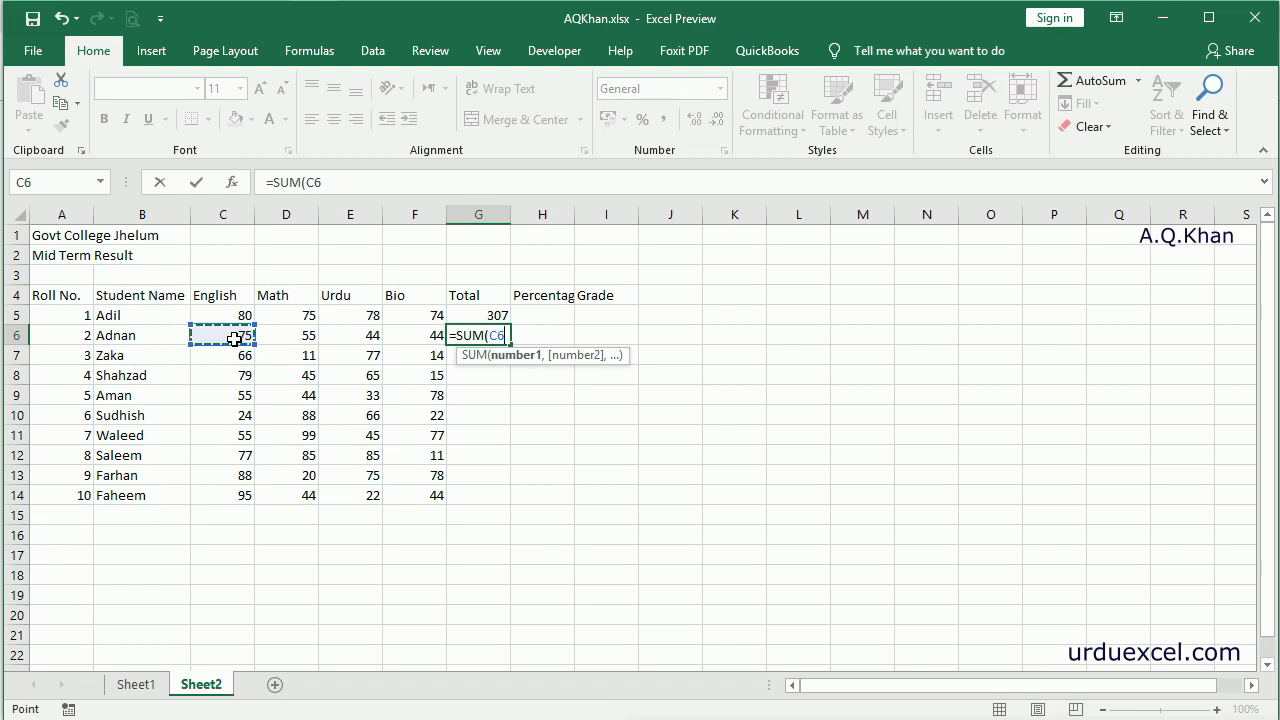
type(",")
left_click(302, 335)
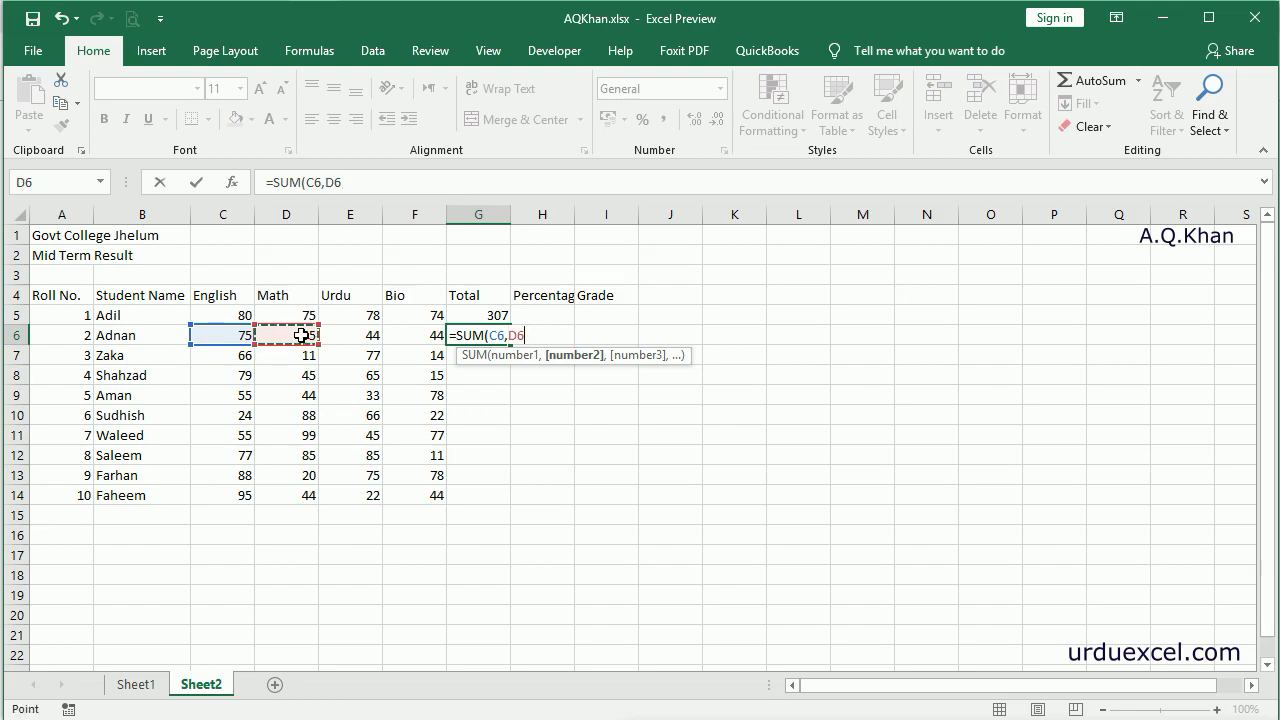
type(",")
left_click(344, 336)
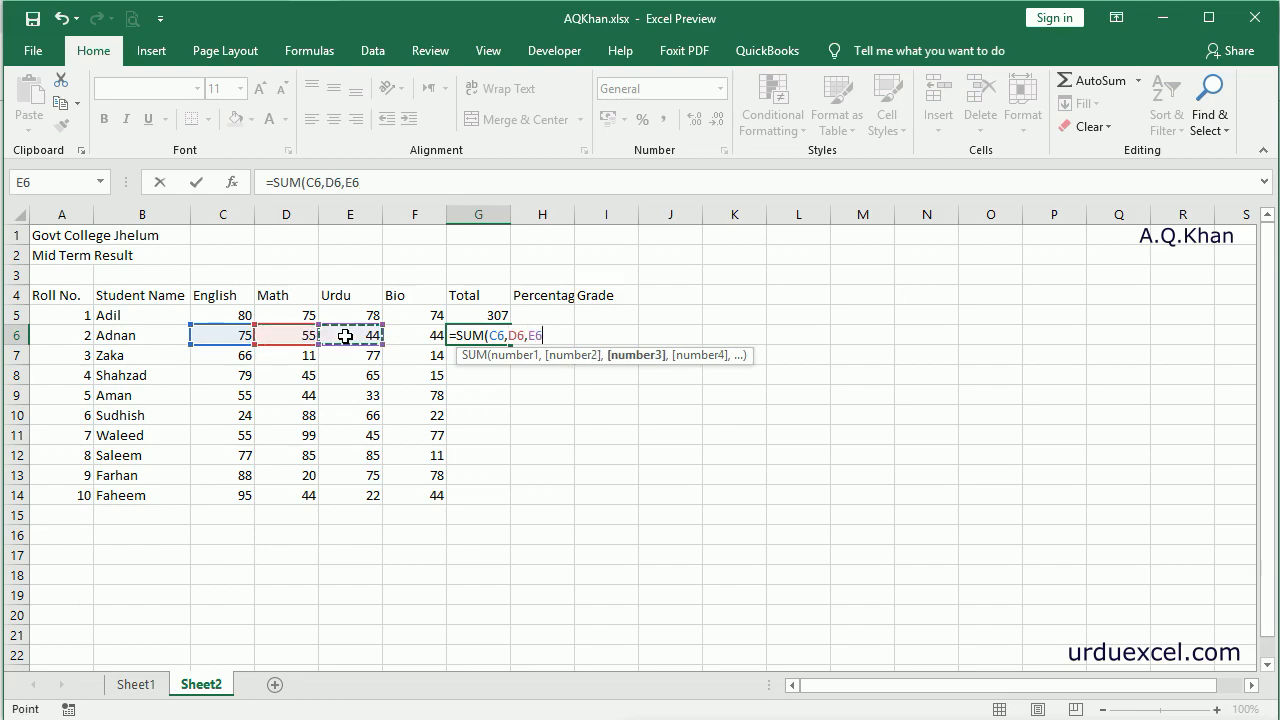
type(",")
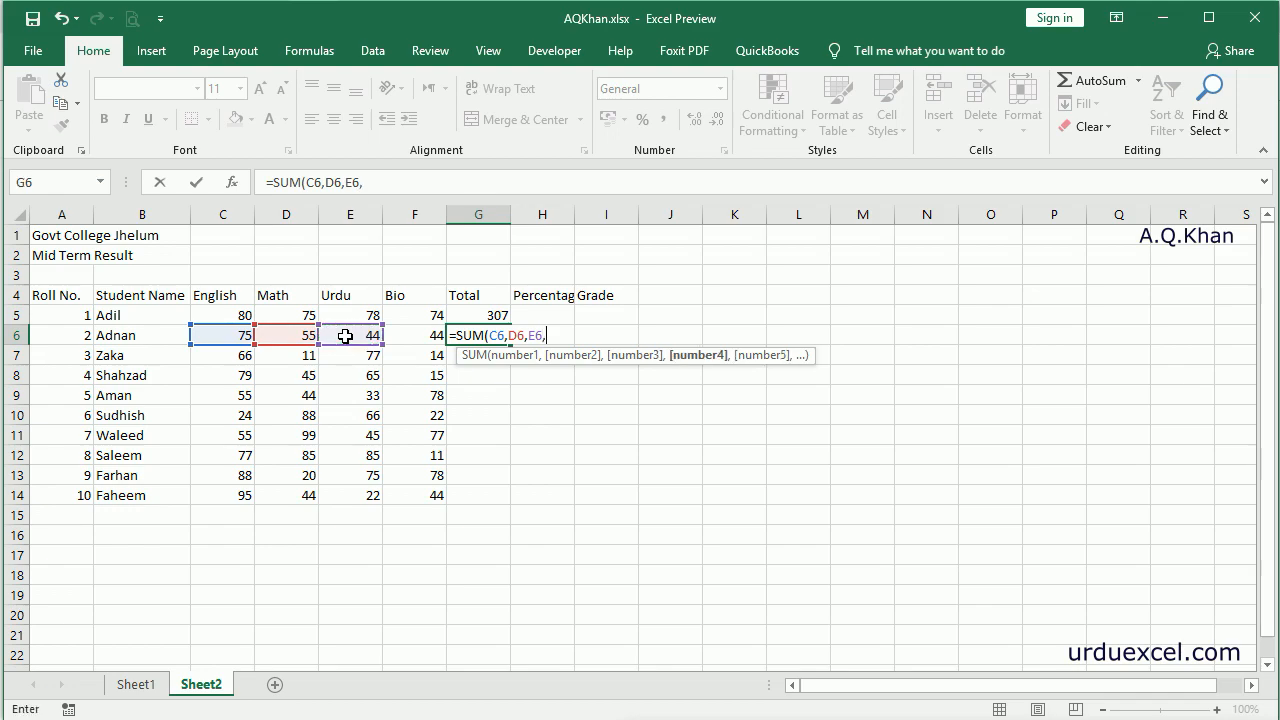
left_click(427, 336)
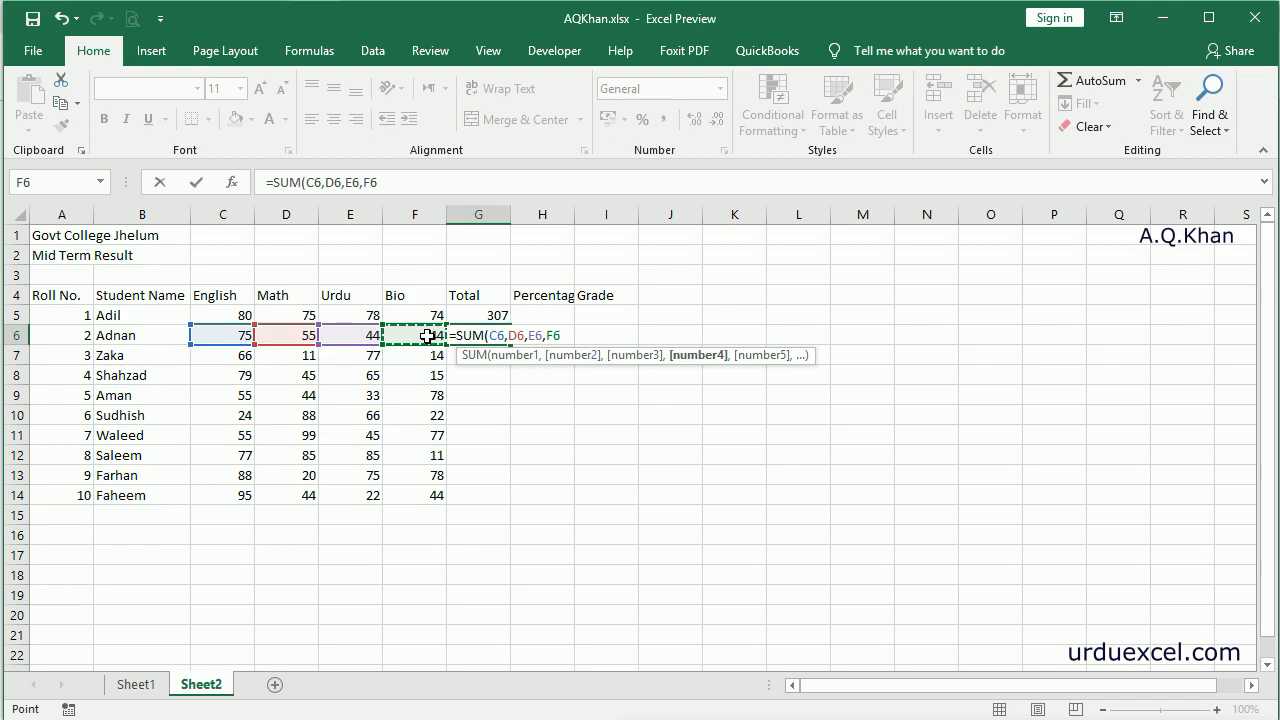
key("Return")
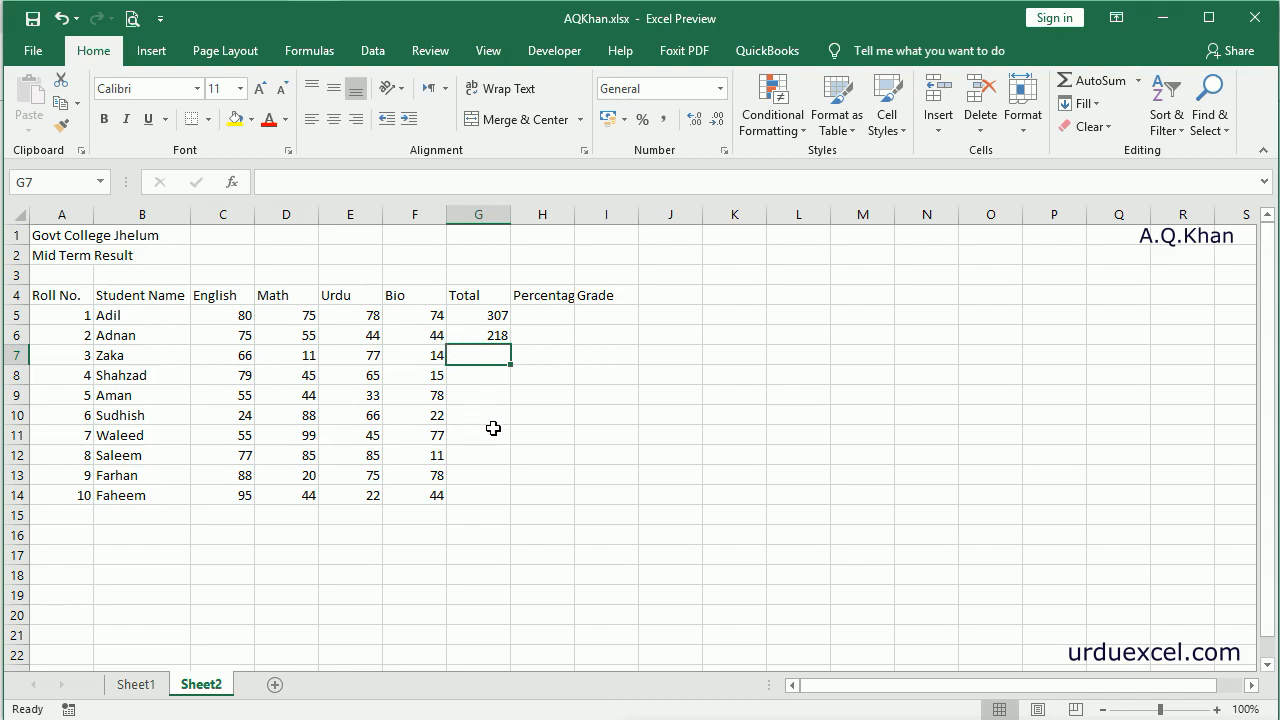
left_click(496, 335)
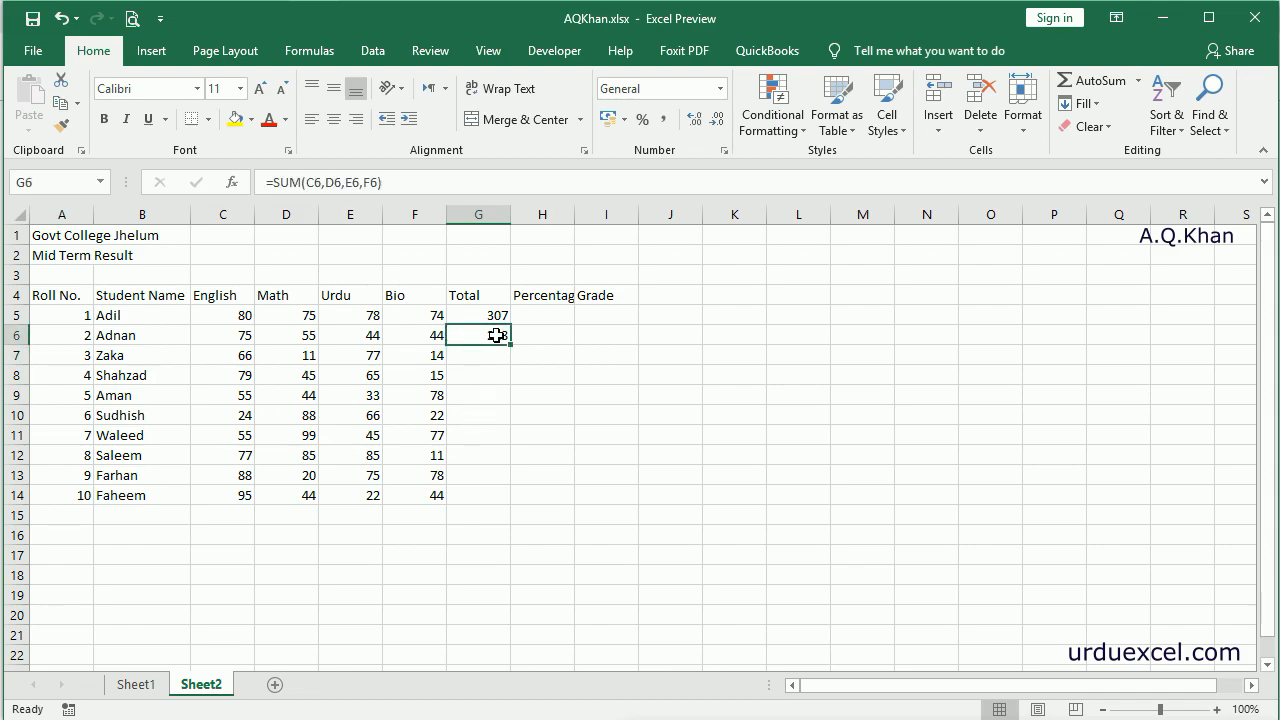
left_click_drag(510, 345, 506, 502)
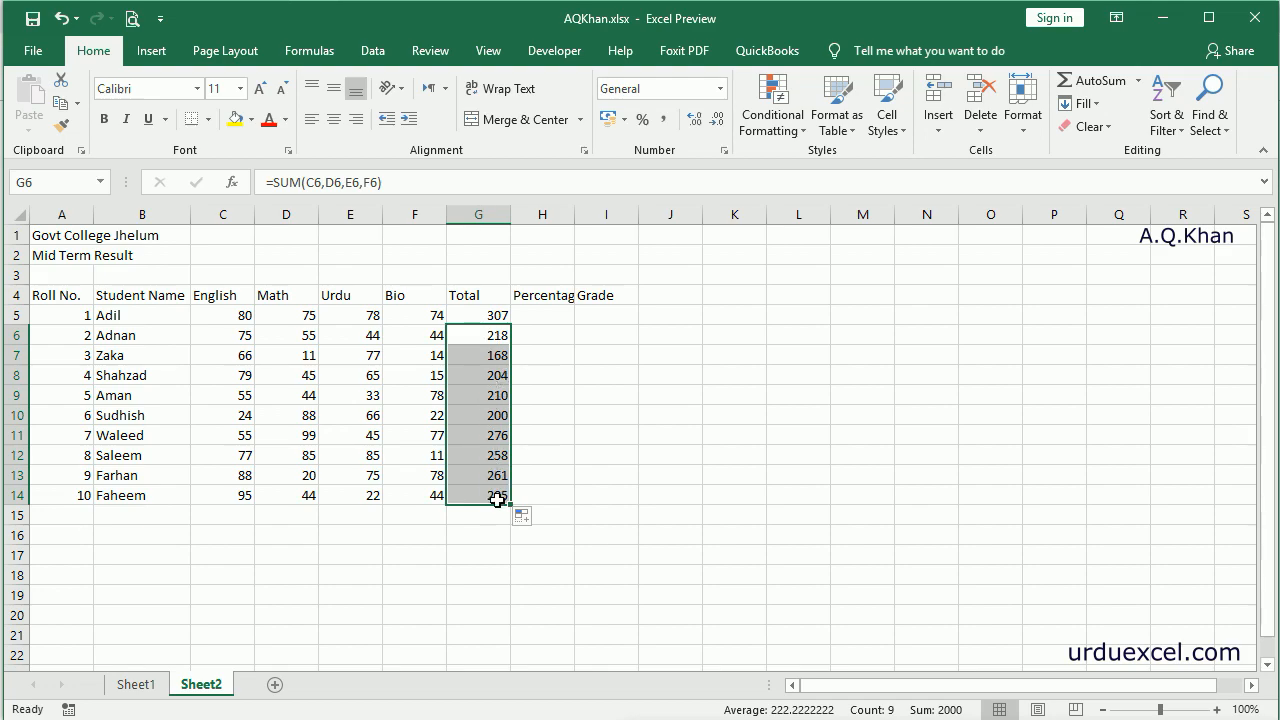
Widen column H to fit its Percentage heading and select cell H5
left_click(544, 317)
left_click_drag(574, 218, 607, 220)
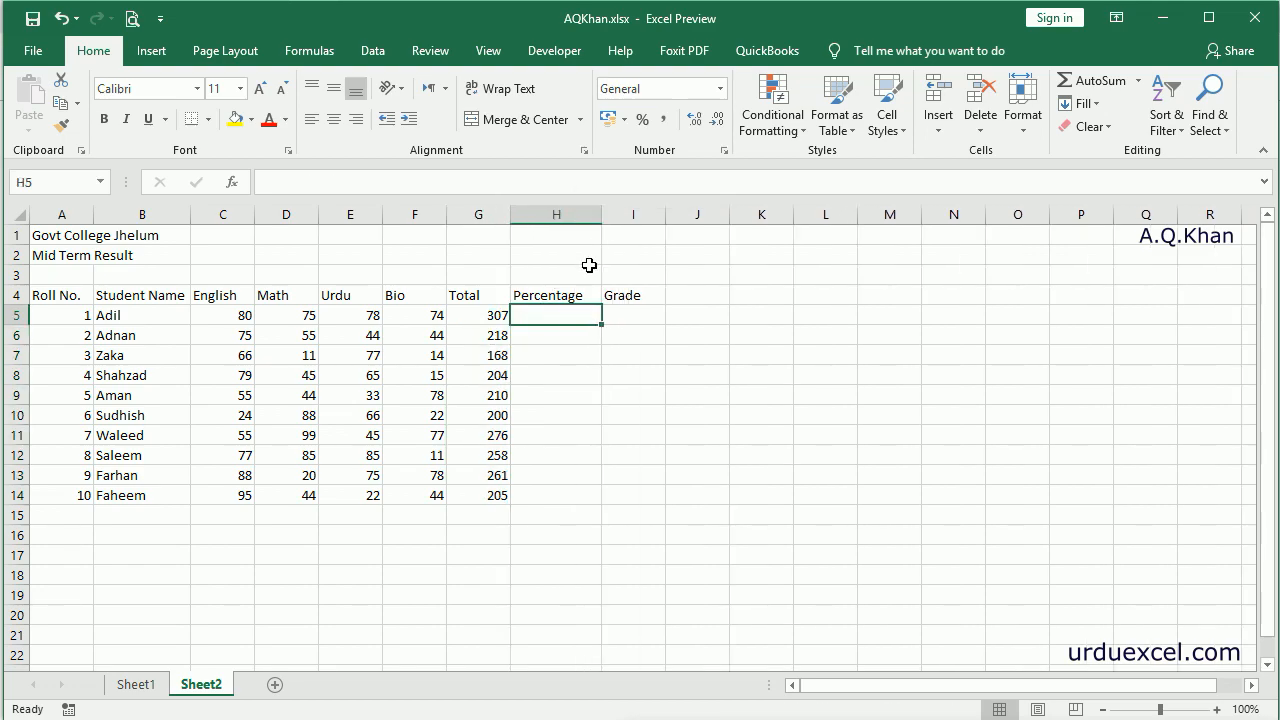
left_click(243, 317)
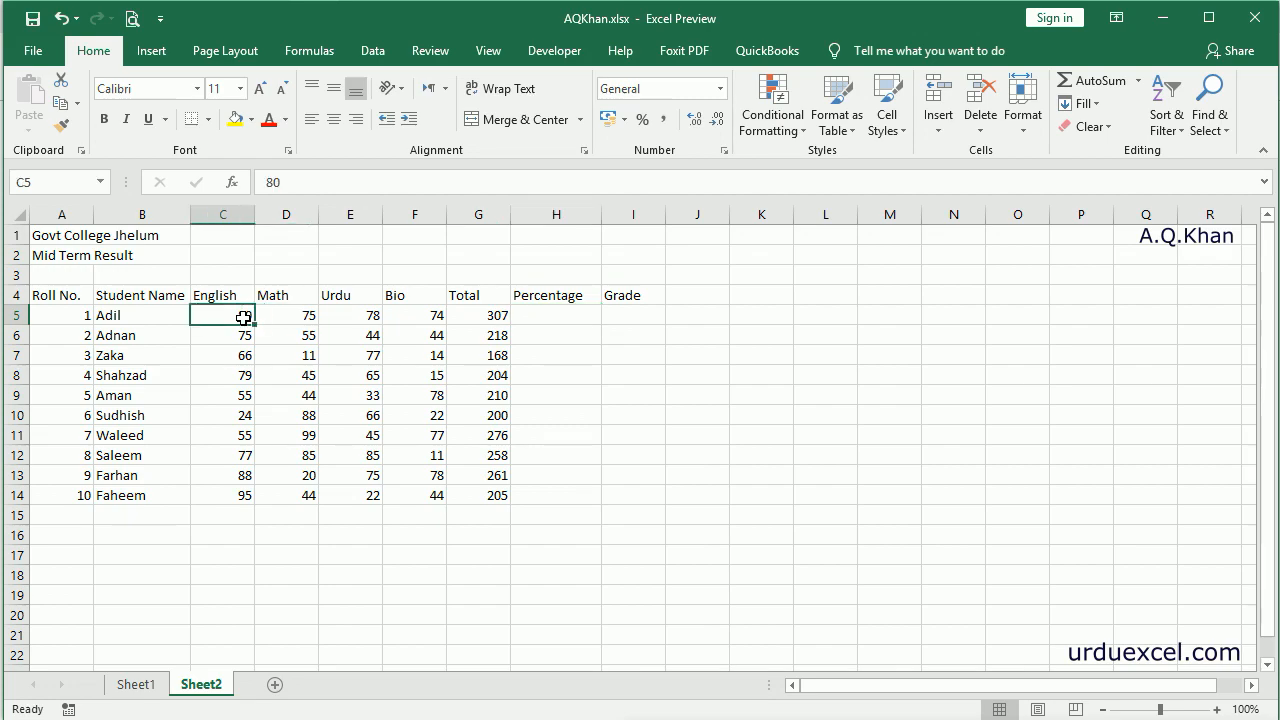
left_click(540, 317)
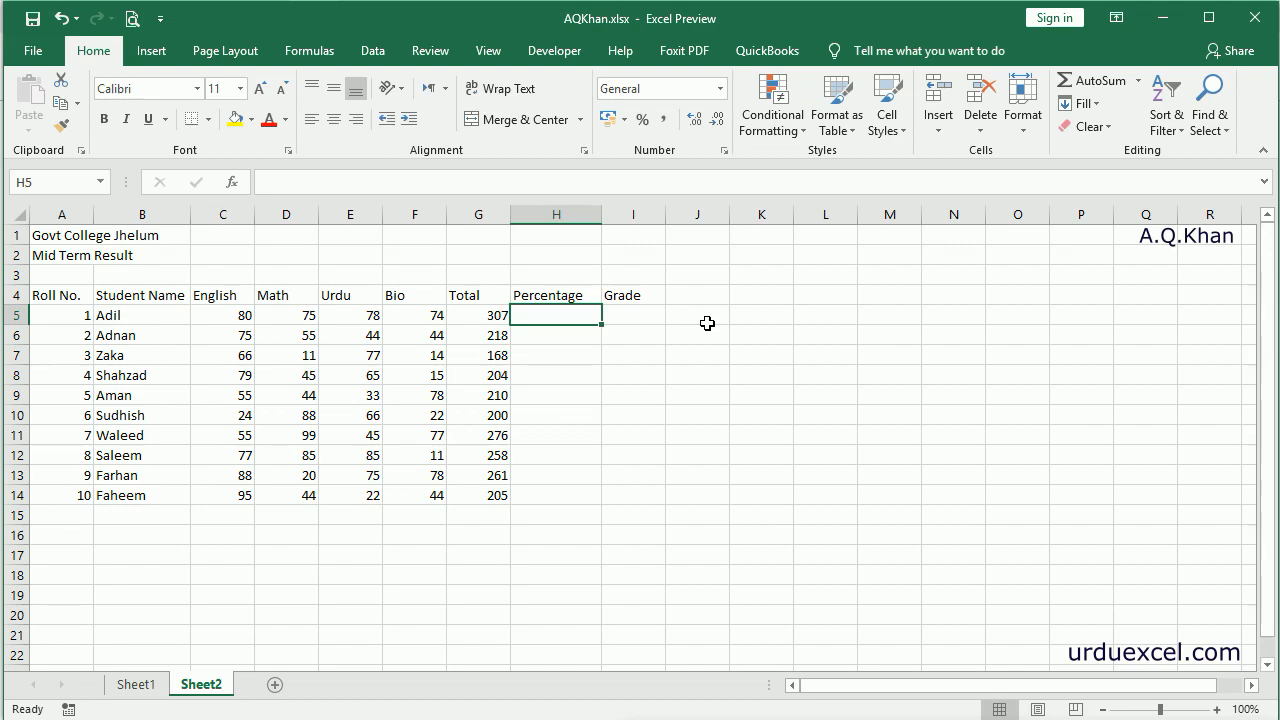
Calculate the first student's percentage in H5 with the formula =G5/400
type("=")
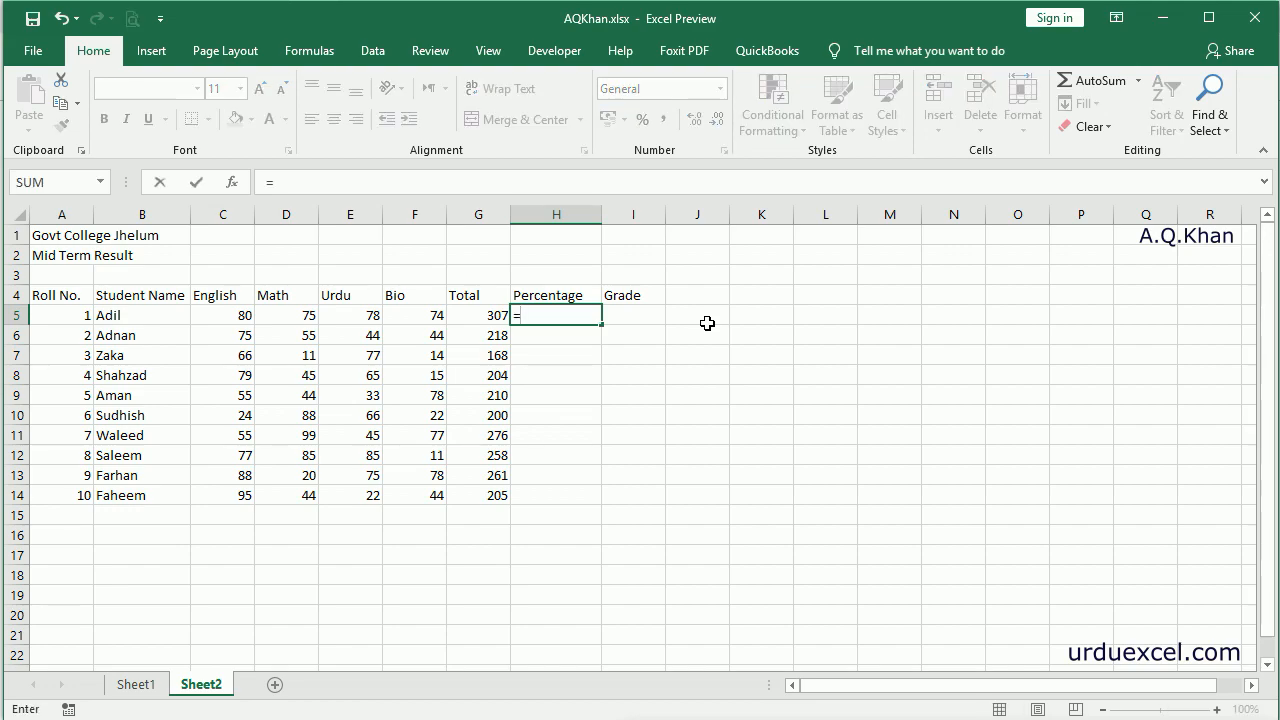
key("Left")
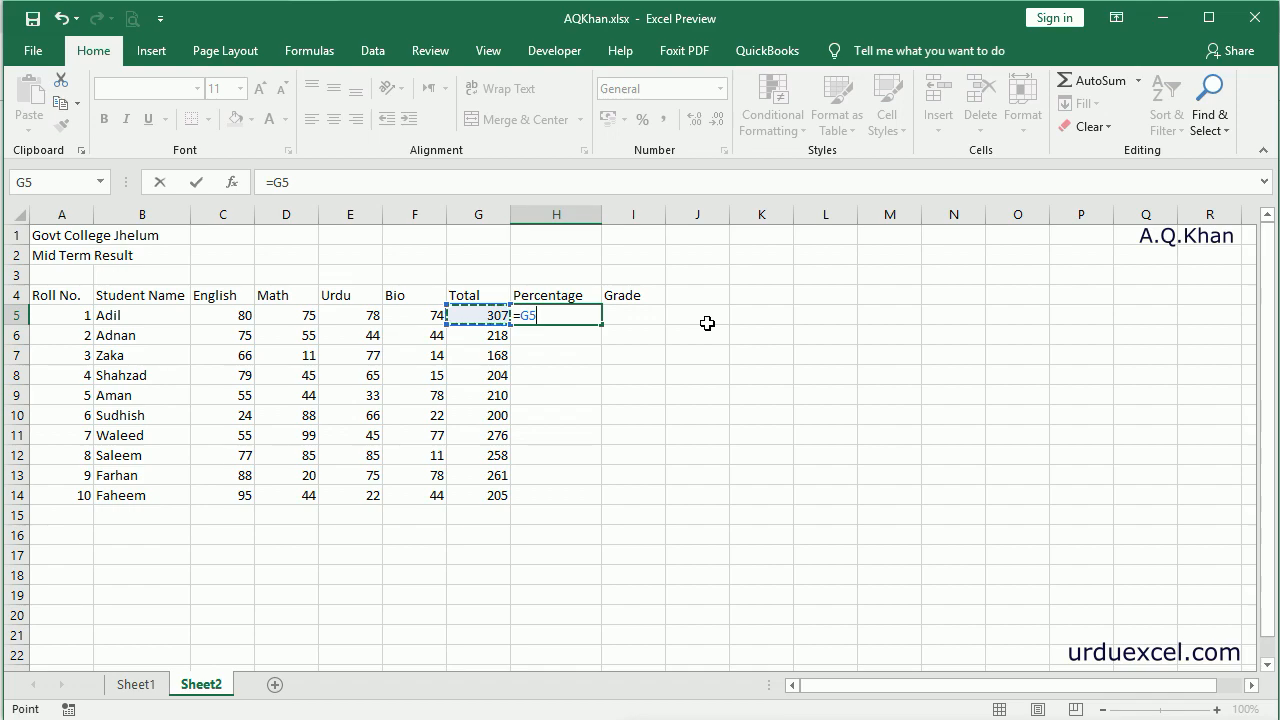
type("/400")
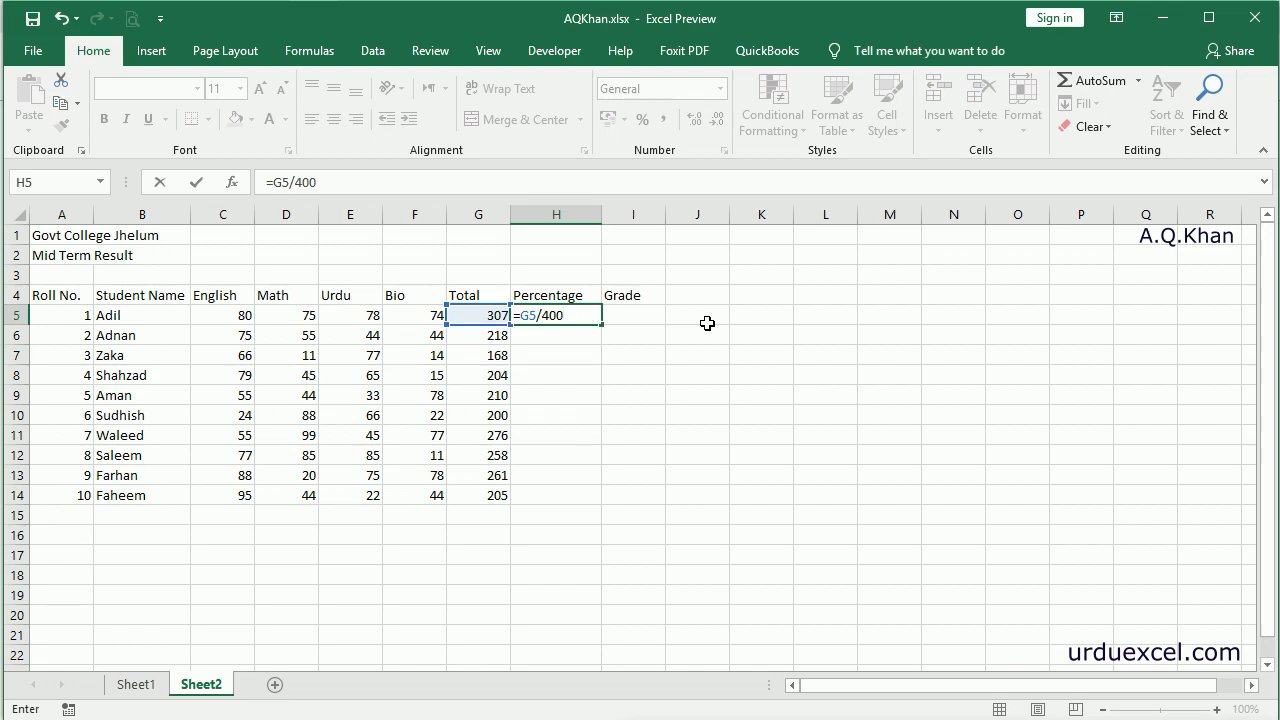
key("Return")
Format H5 as a percentage and fill its formula down to H14
key("Up")
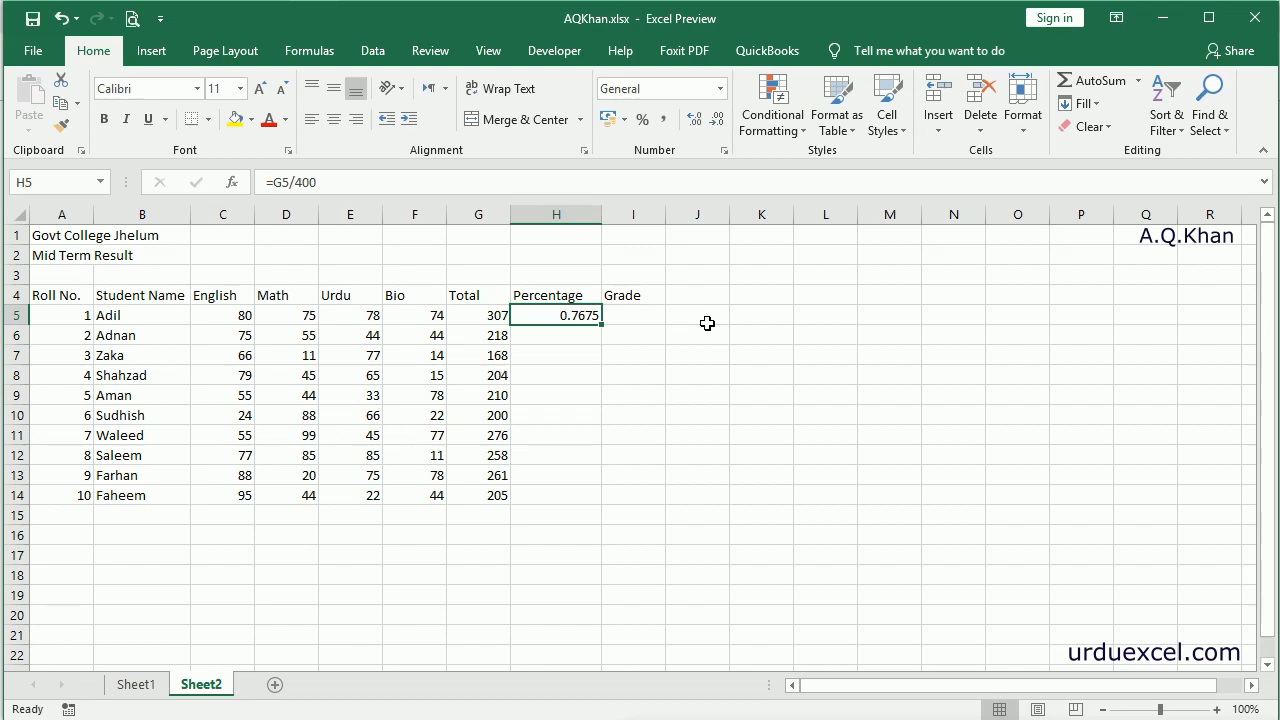
left_click(645, 127)
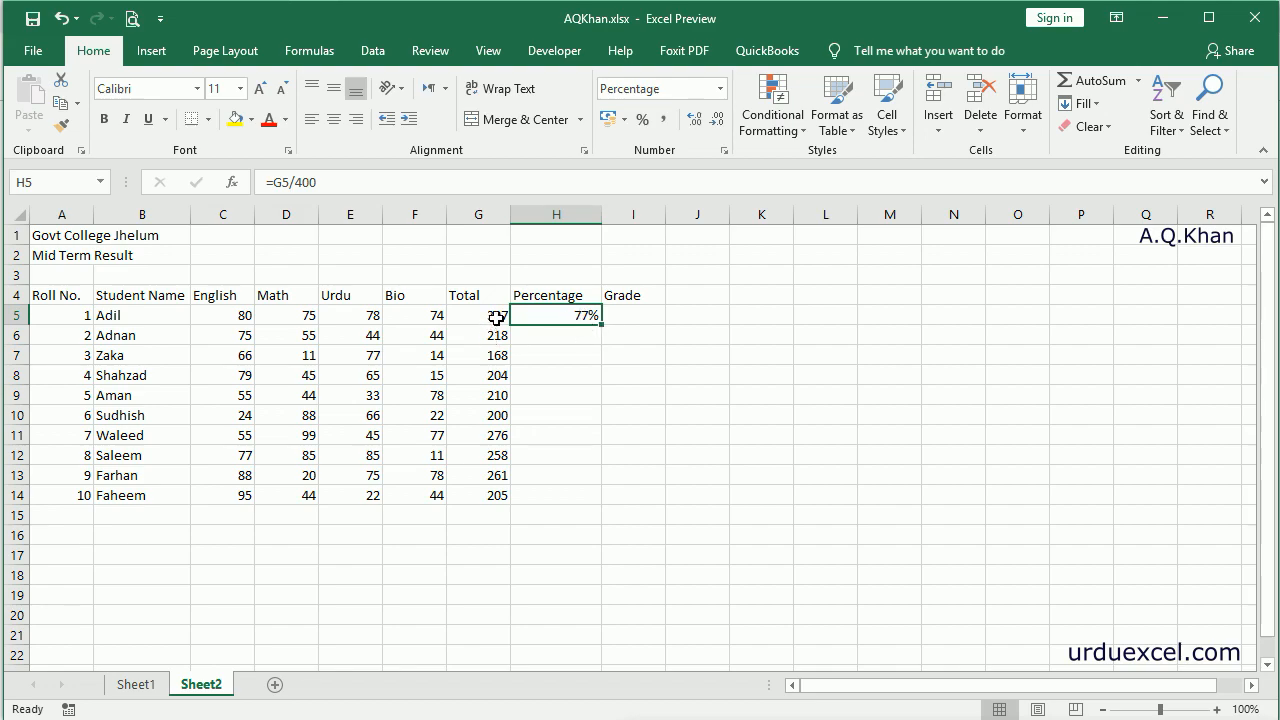
double_click(604, 326)
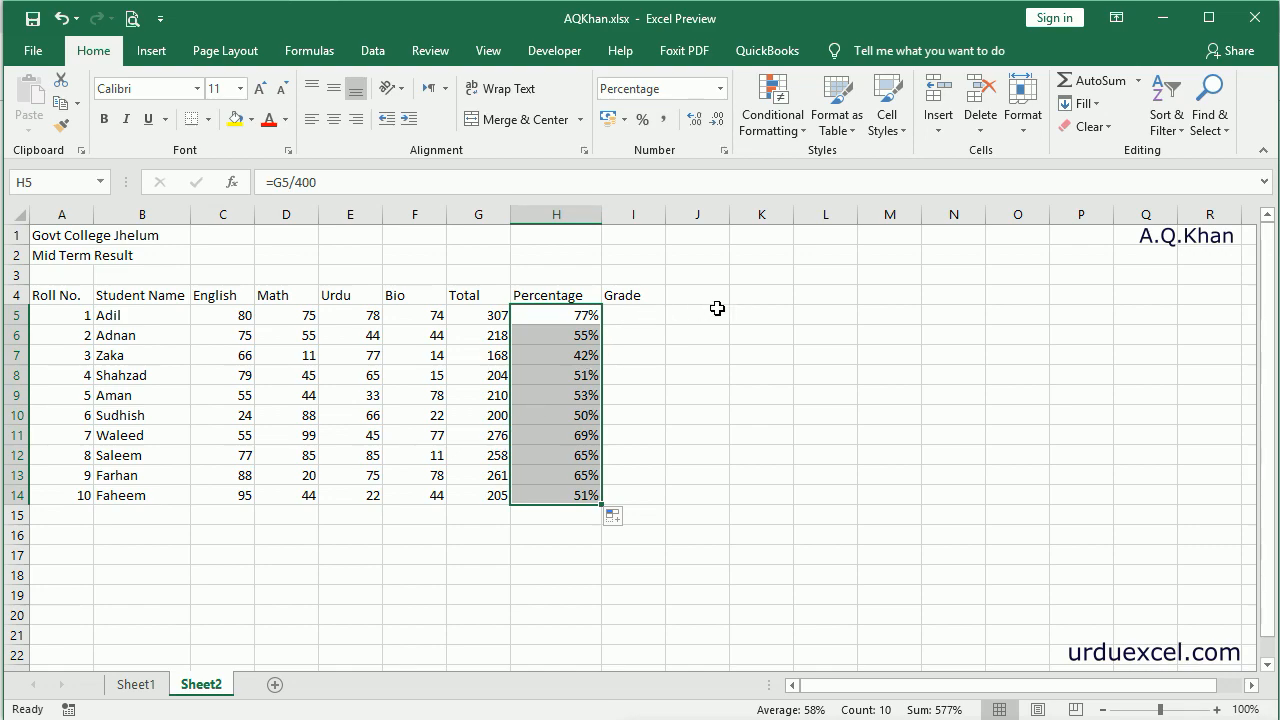
Start a grade scale in K5:L6 with 90 for A+ and 80 for A
left_click(654, 313)
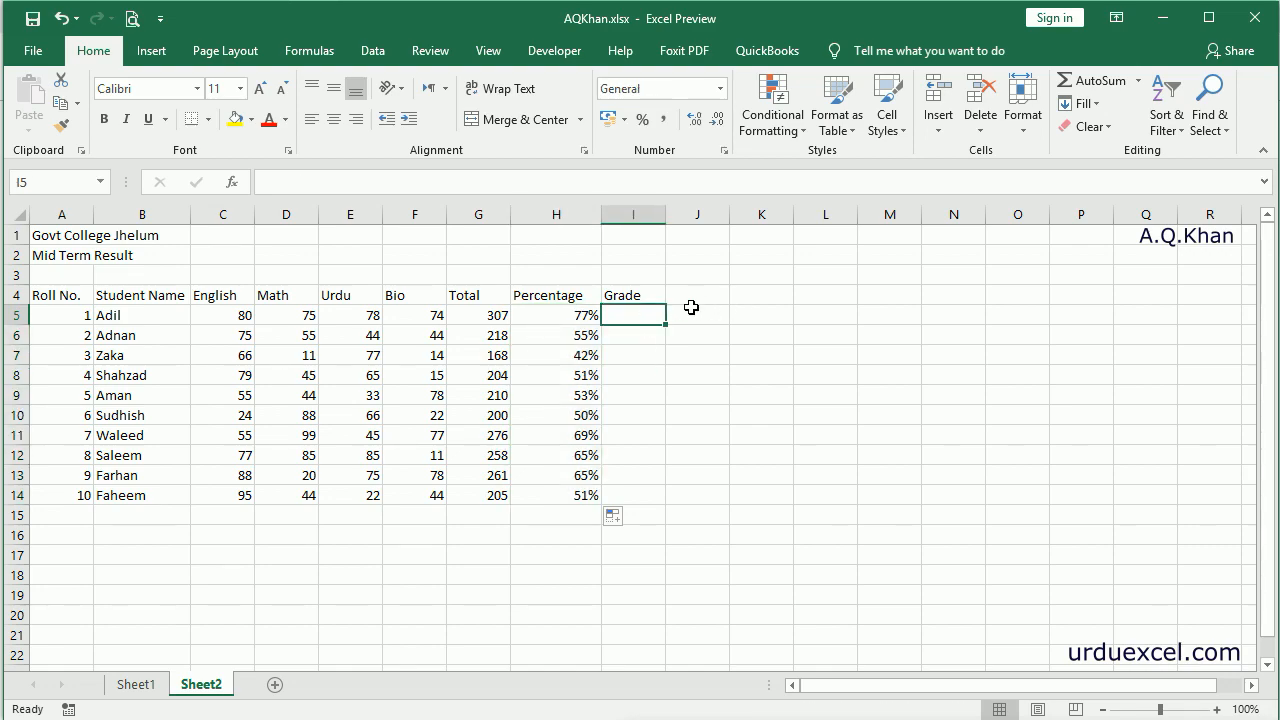
left_click(751, 296)
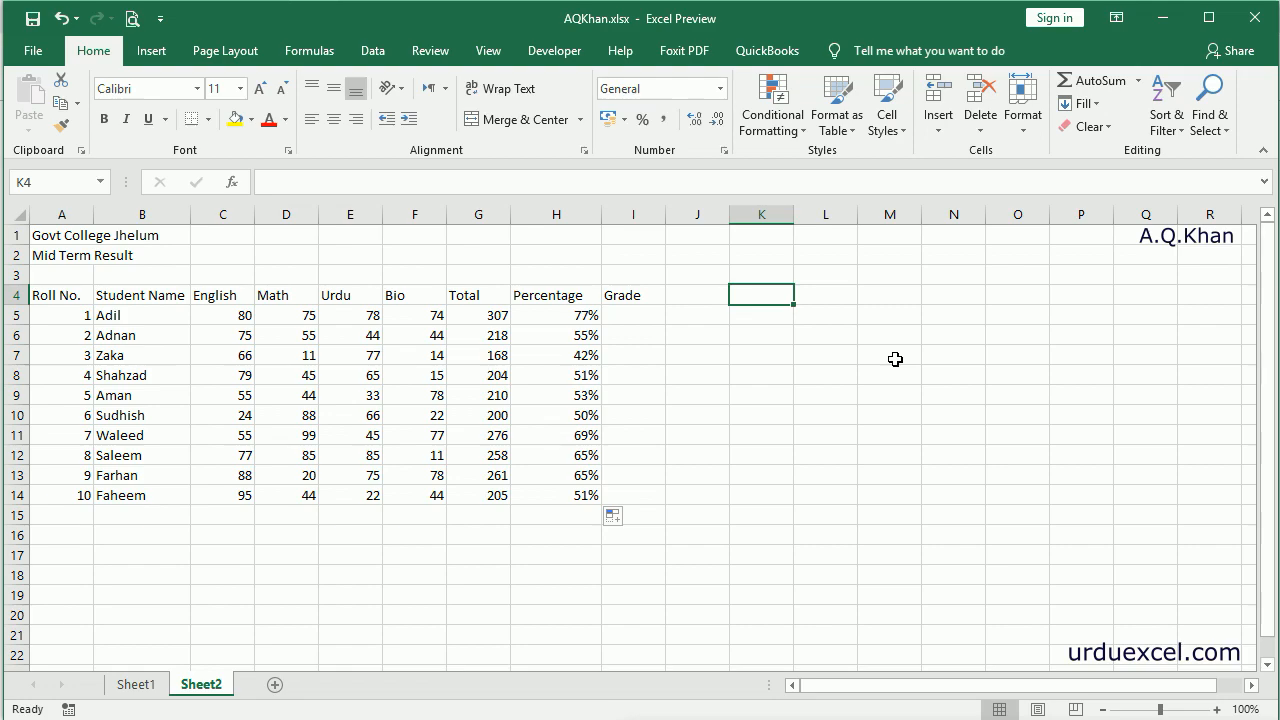
key("Down")
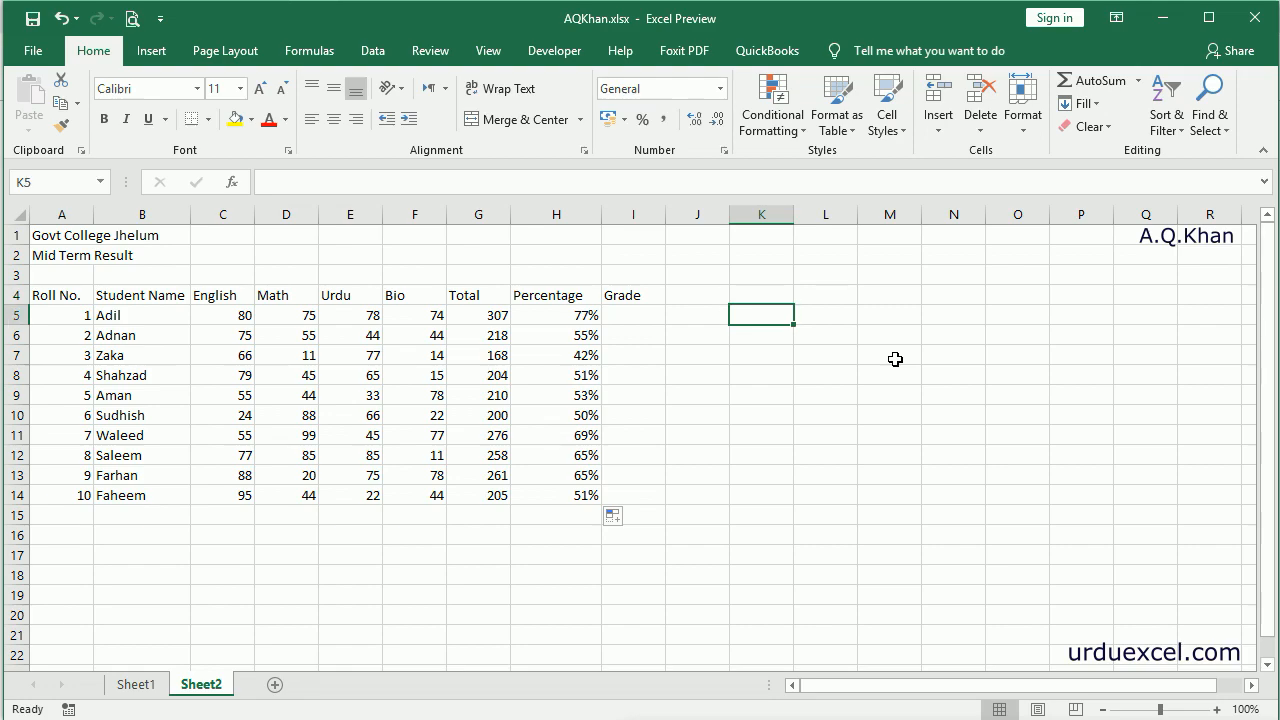
type("90")
key("Tab")
type("A+")
key("Return")
type("80")
key("Tab")
type("A")
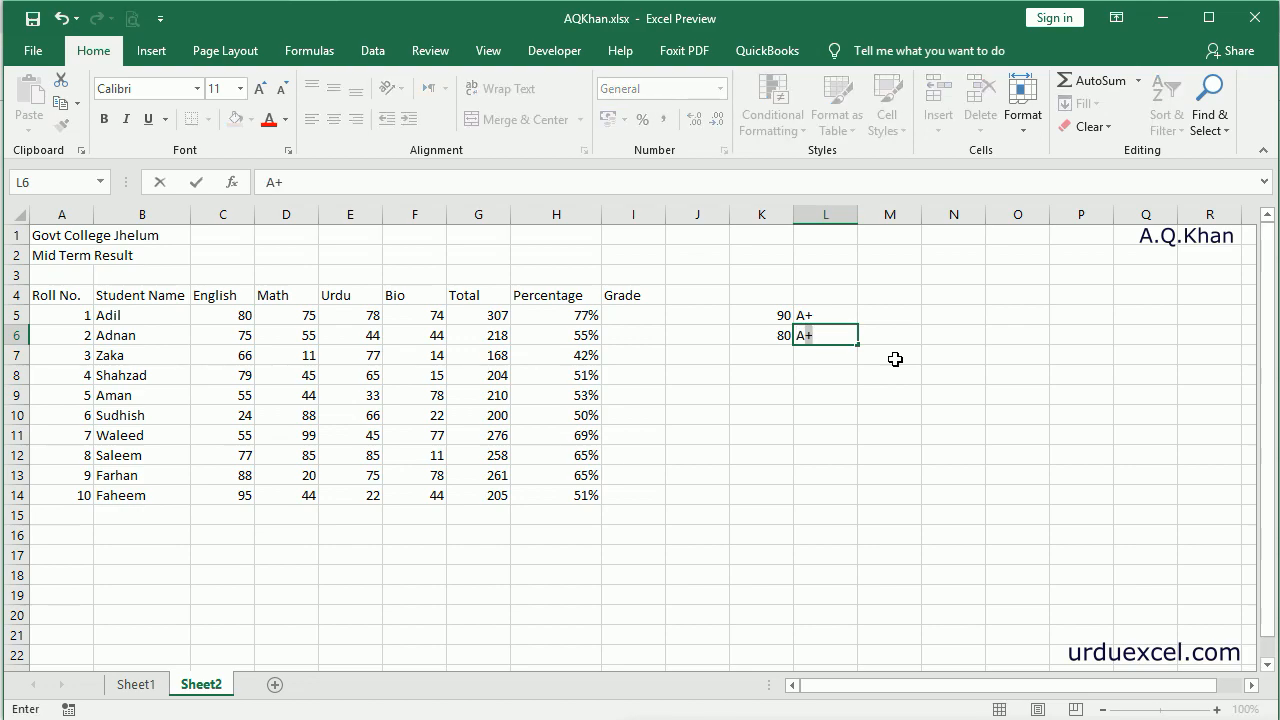
key("BackSpace")
key("Return")
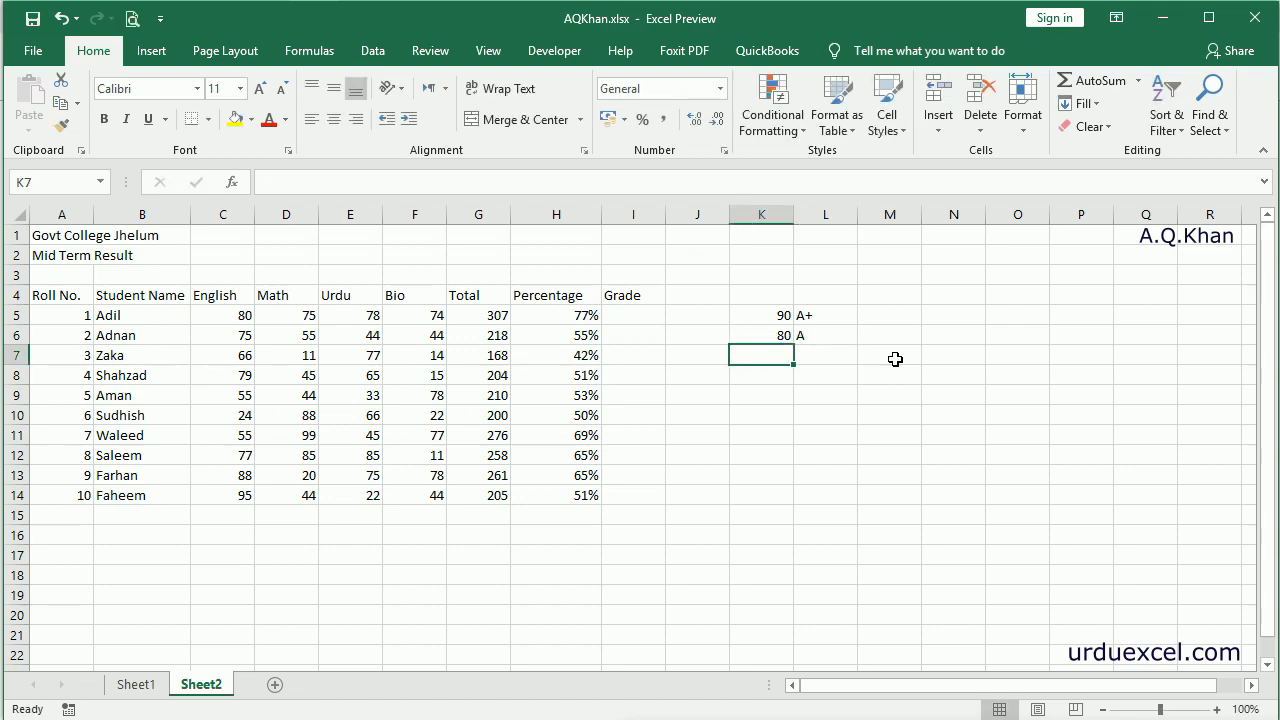
Add 70 for B and 60 for C to the grade scale in K7:L8
type("70")
key("Tab")
type("B")
key("Return")
type("60")
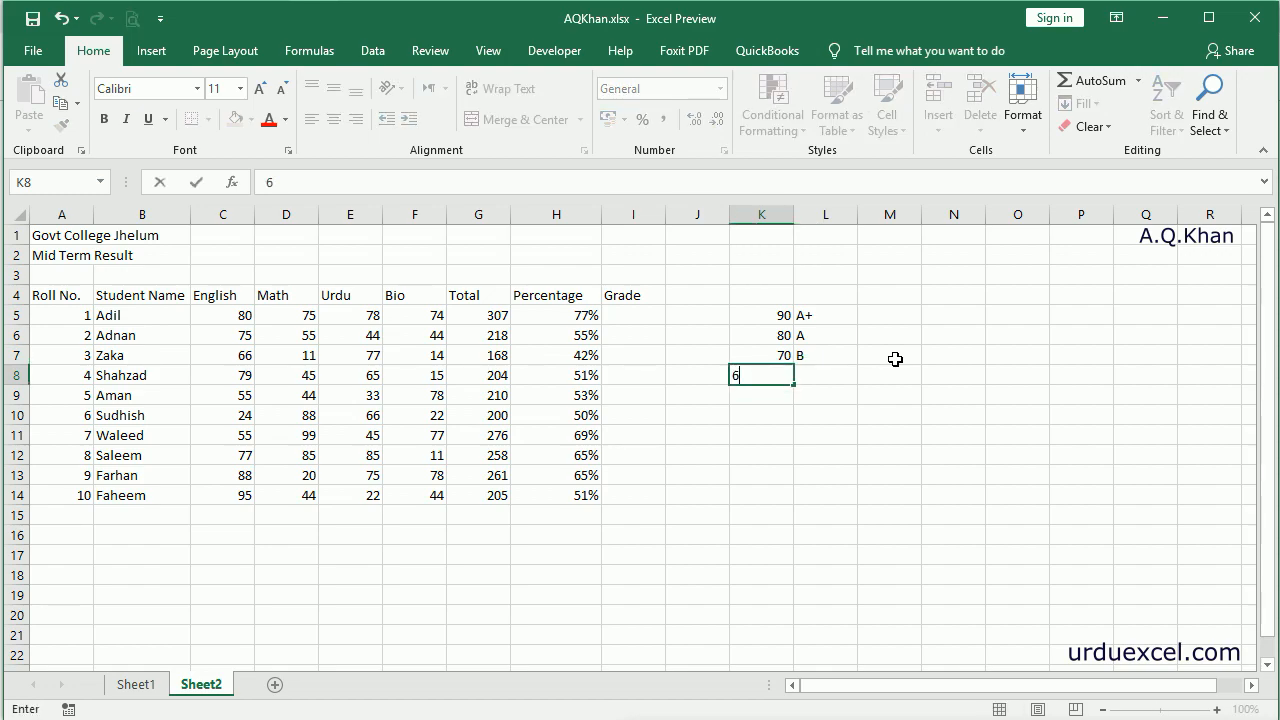
key("Tab")
type("C")
key("Return")
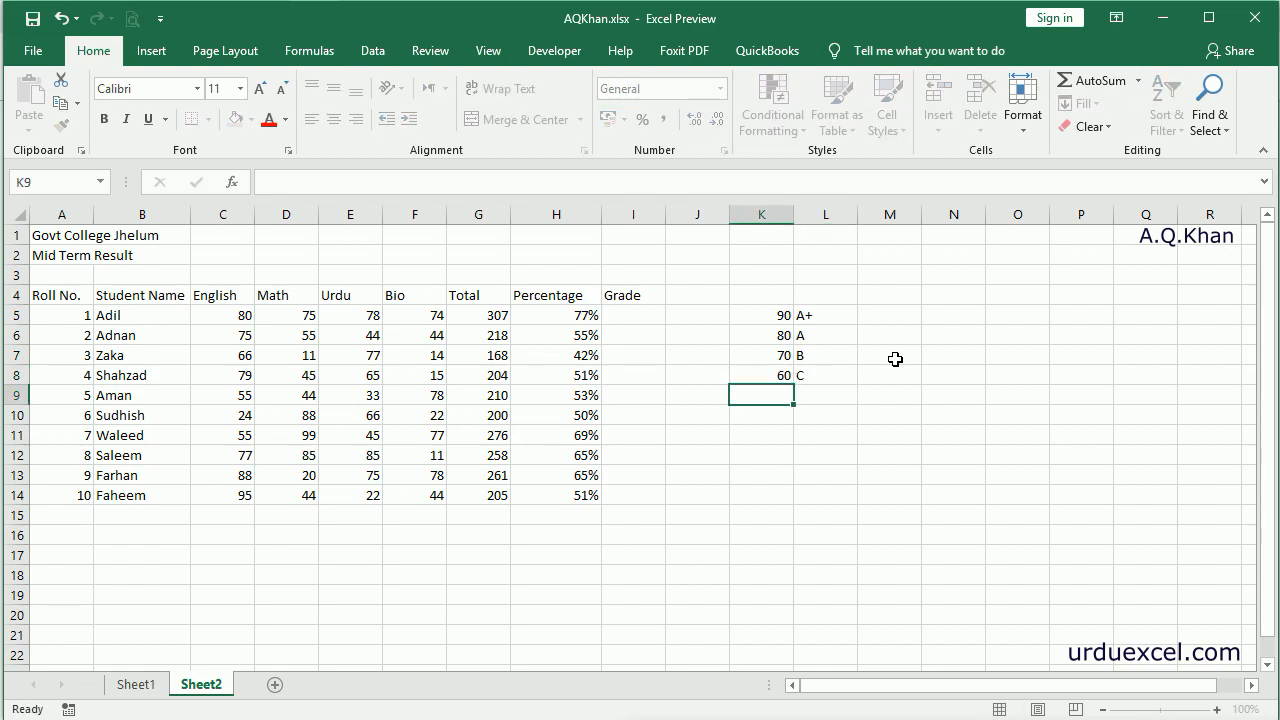
Complete the grade scale in K9:L10 with 50 for D and 49 for Fail
type("50")
key("Tab")
type("D")
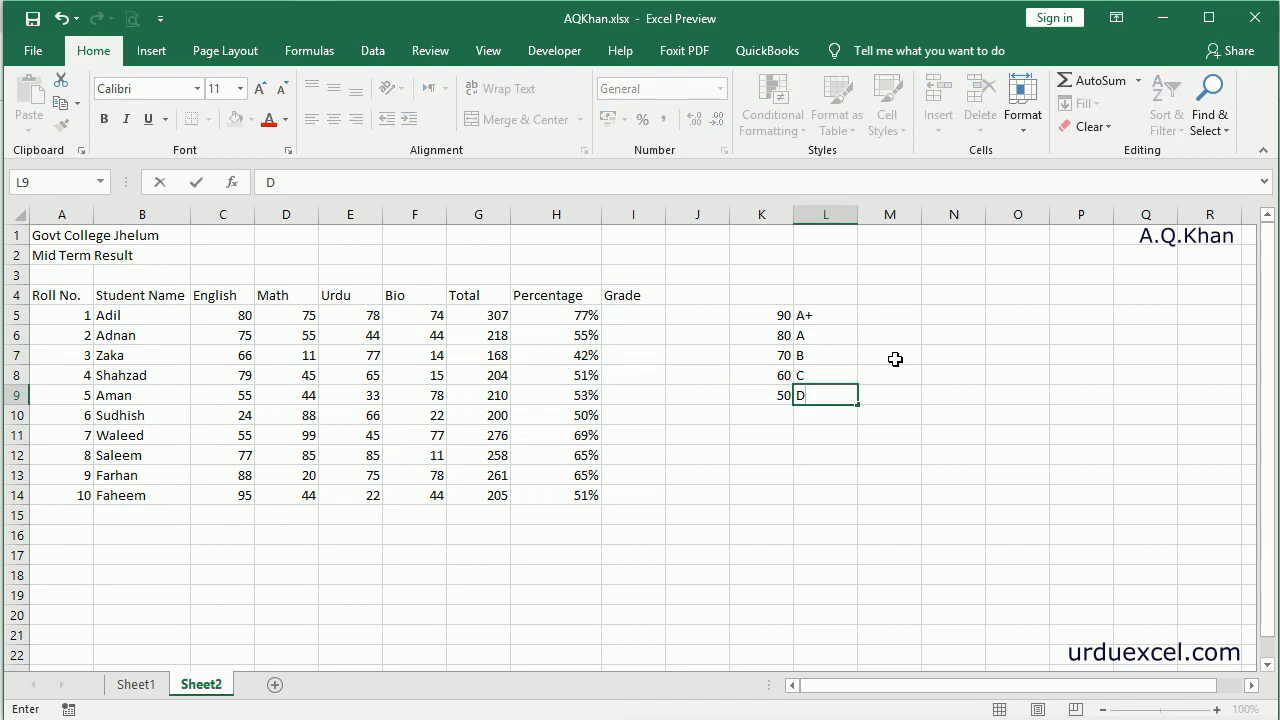
key("Return")
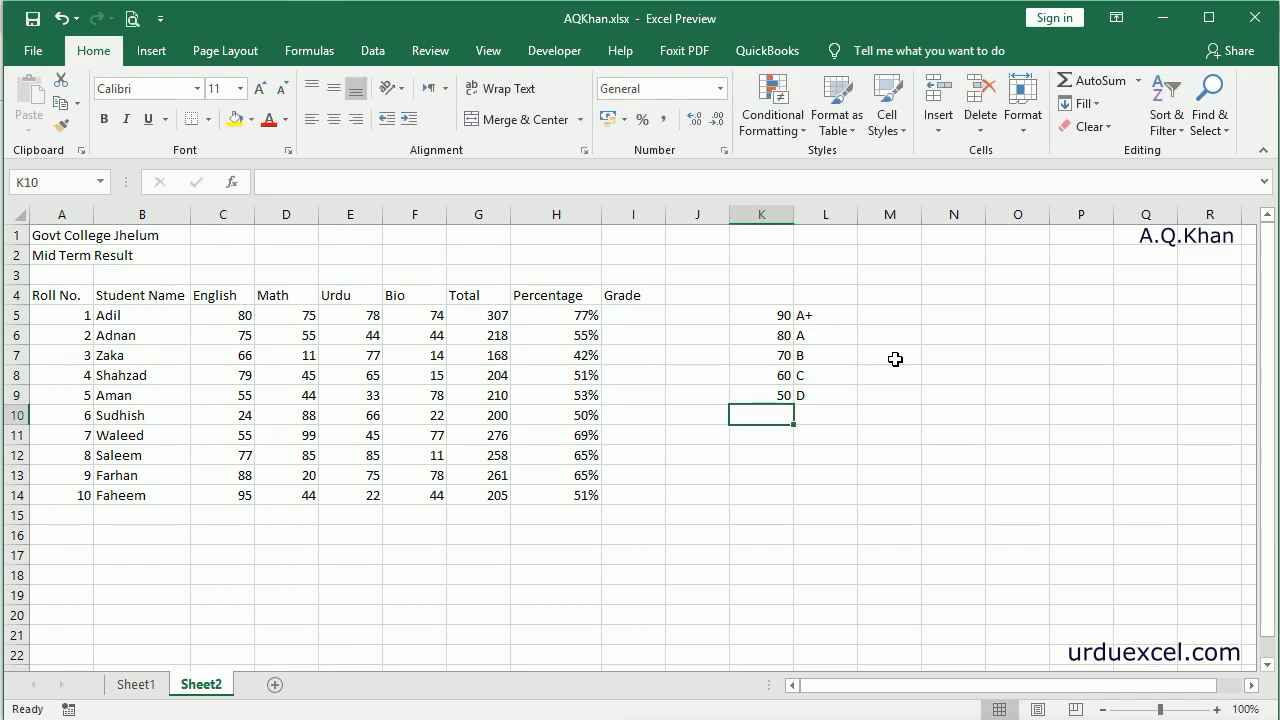
type("49")
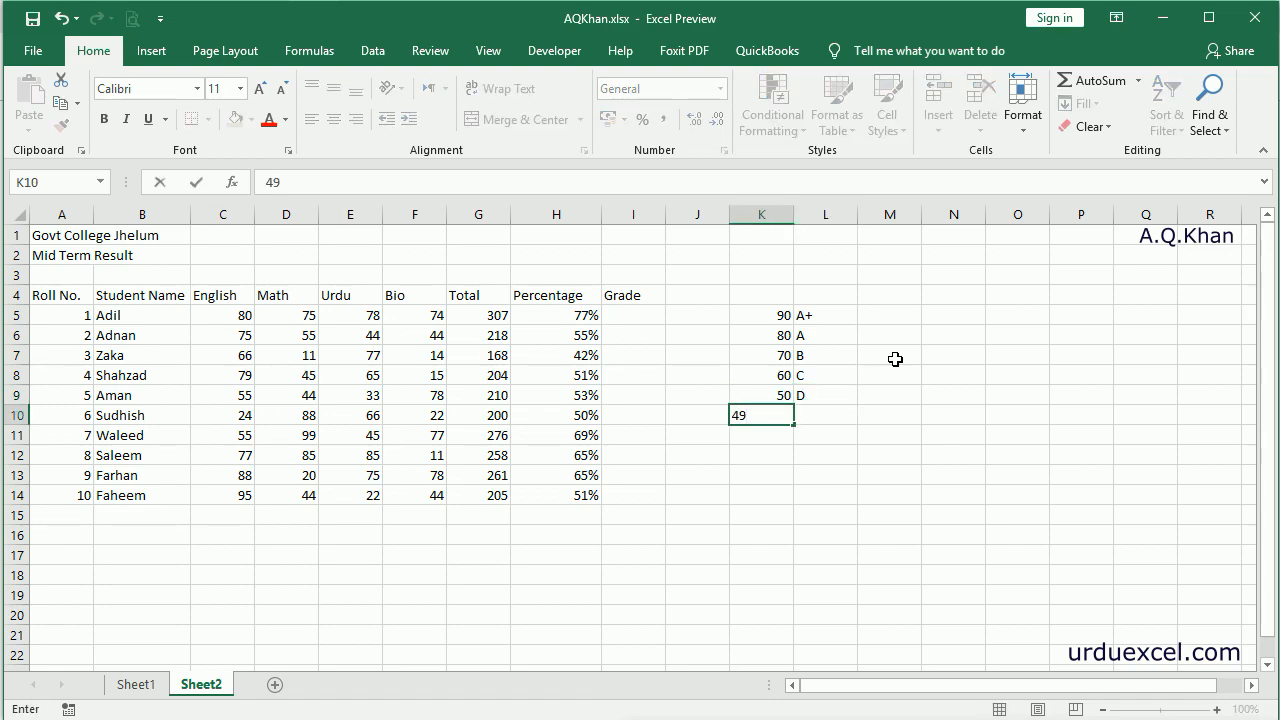
key("Tab")
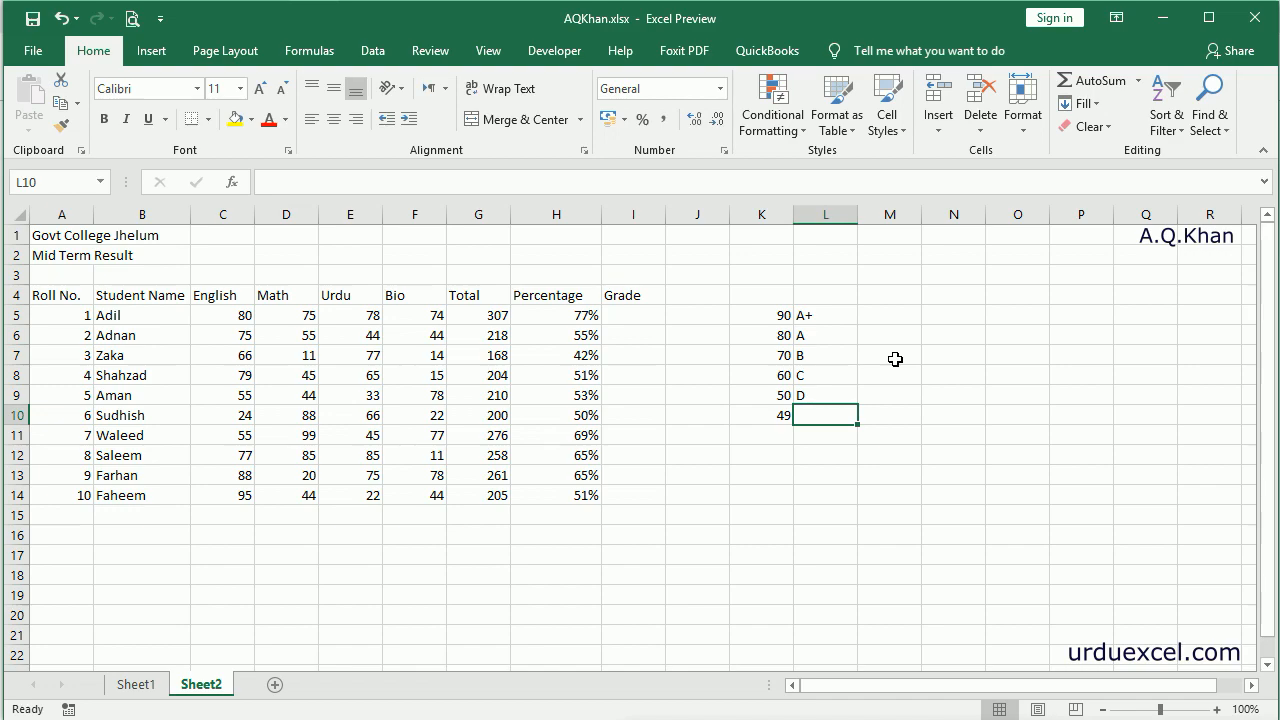
type("Fail")
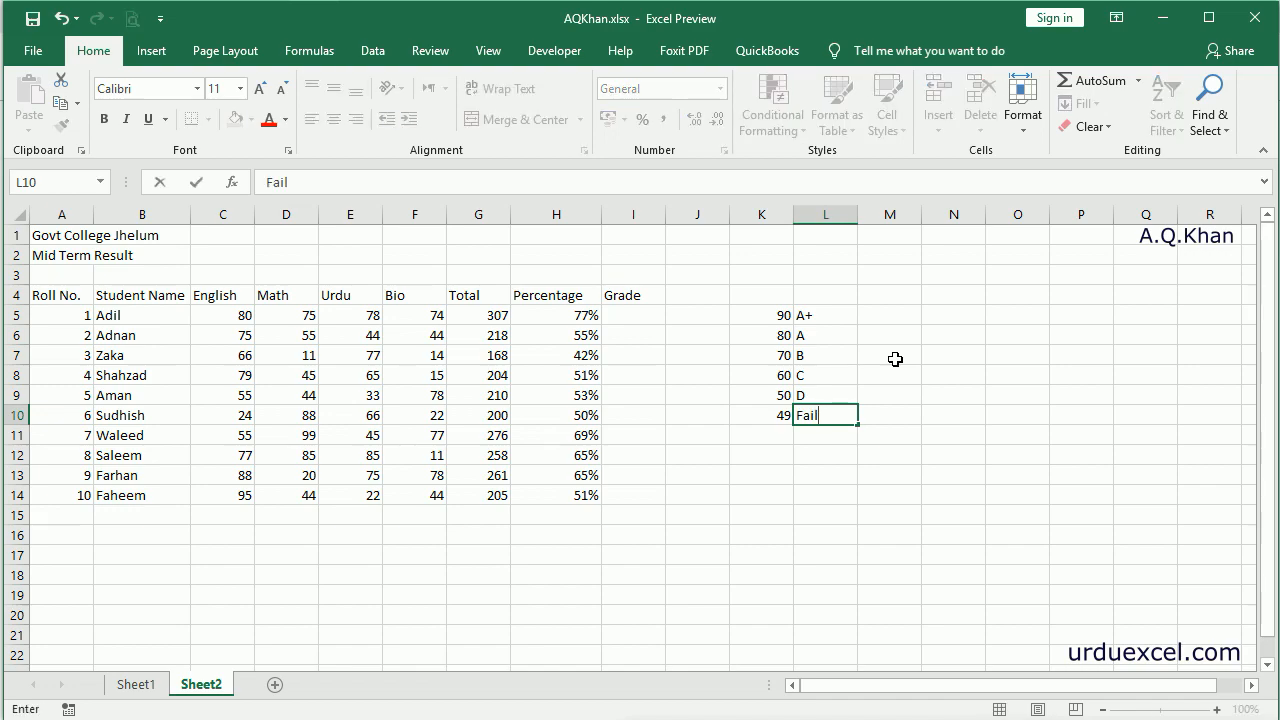
key("Left")
Begin the first student's grade formula in I5 with =IF(H5>90,"A+", as its condition and true result
key("Up")
key("Up")
key("Up")
key("Up")
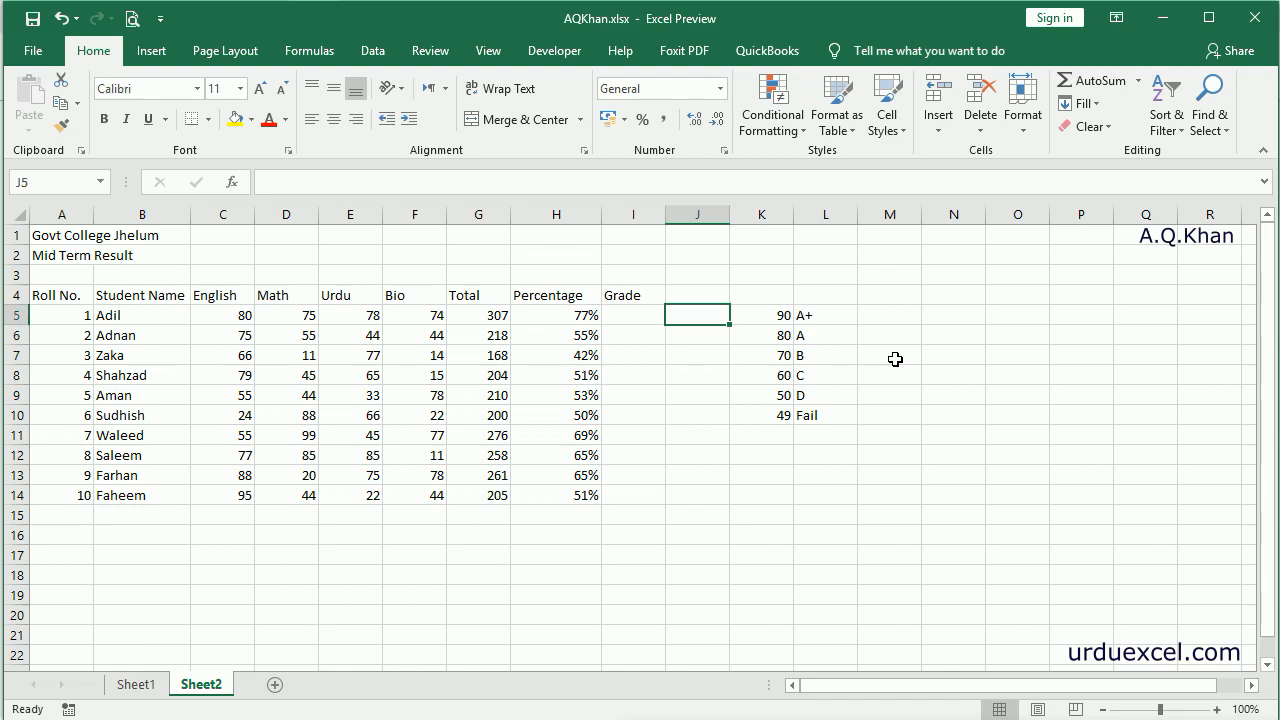
key("Left")
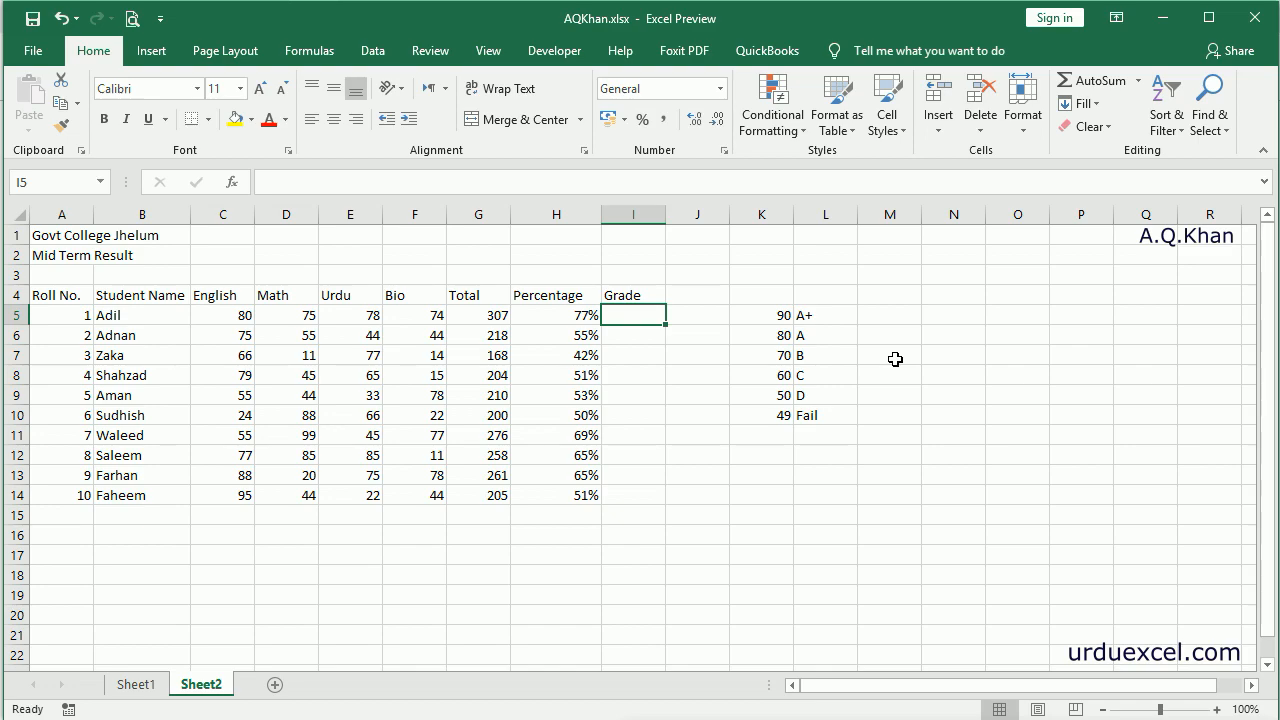
type("=")
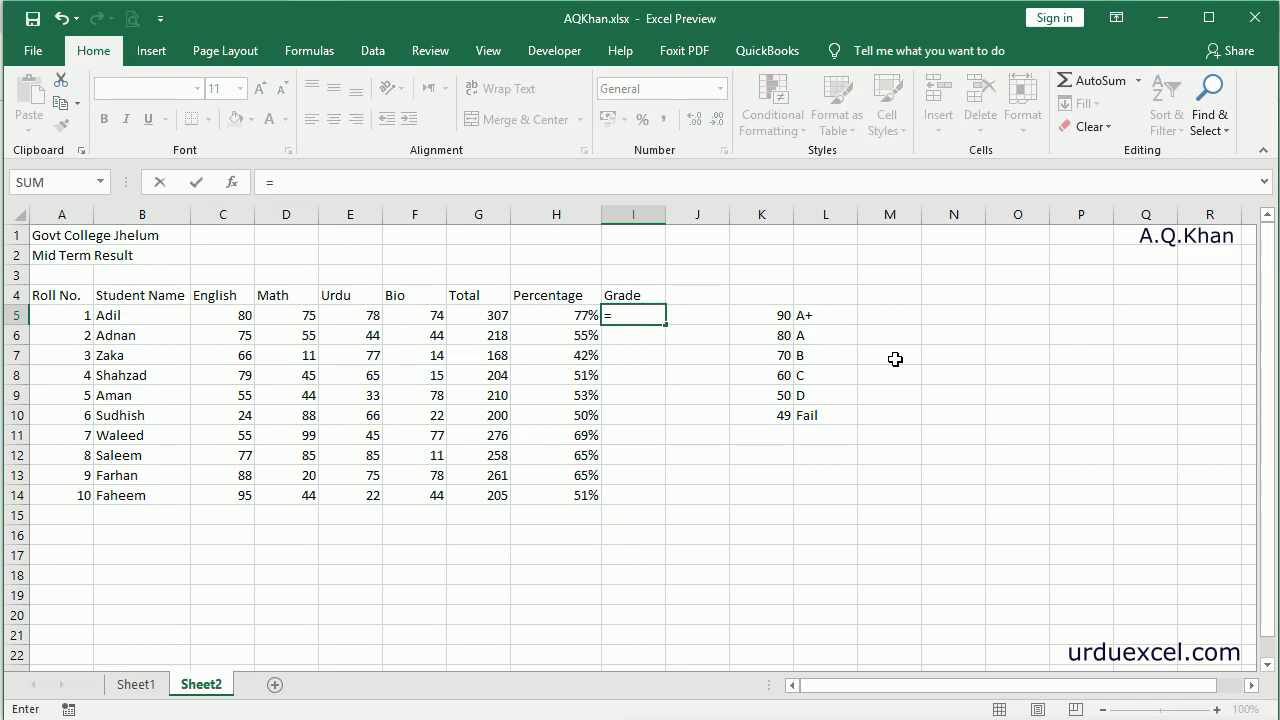
type("if(")
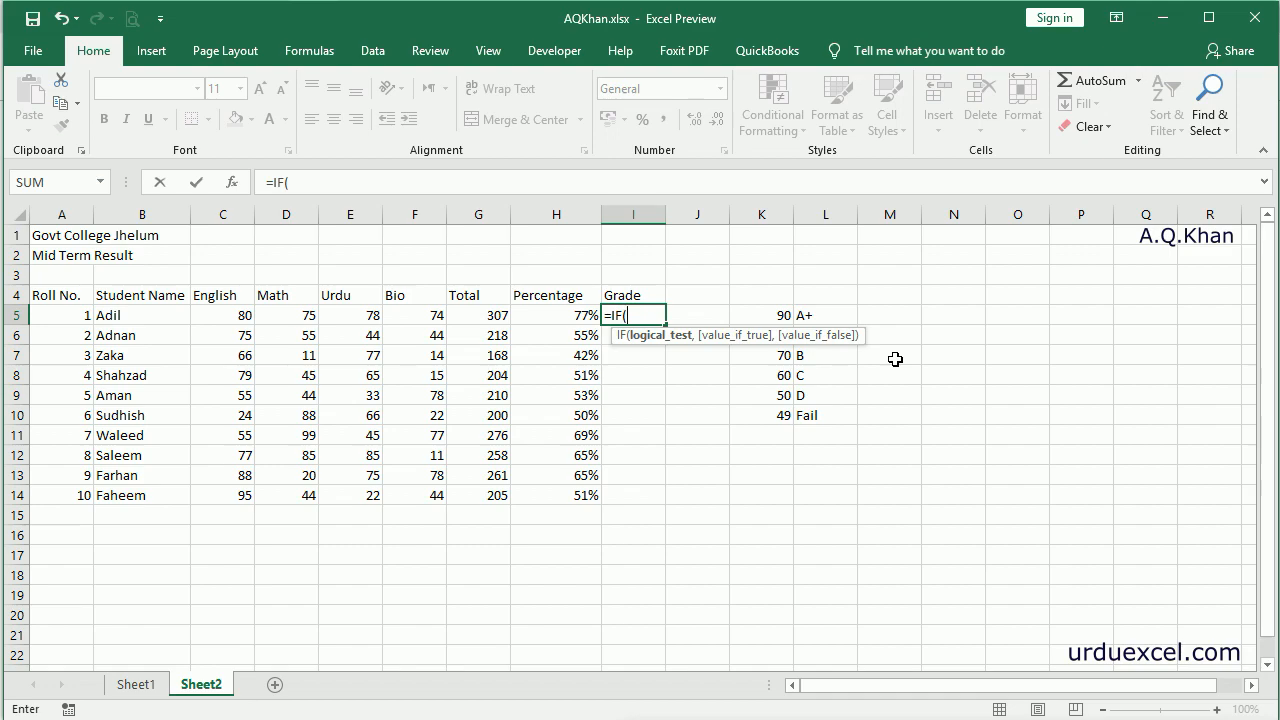
left_click(581, 318)
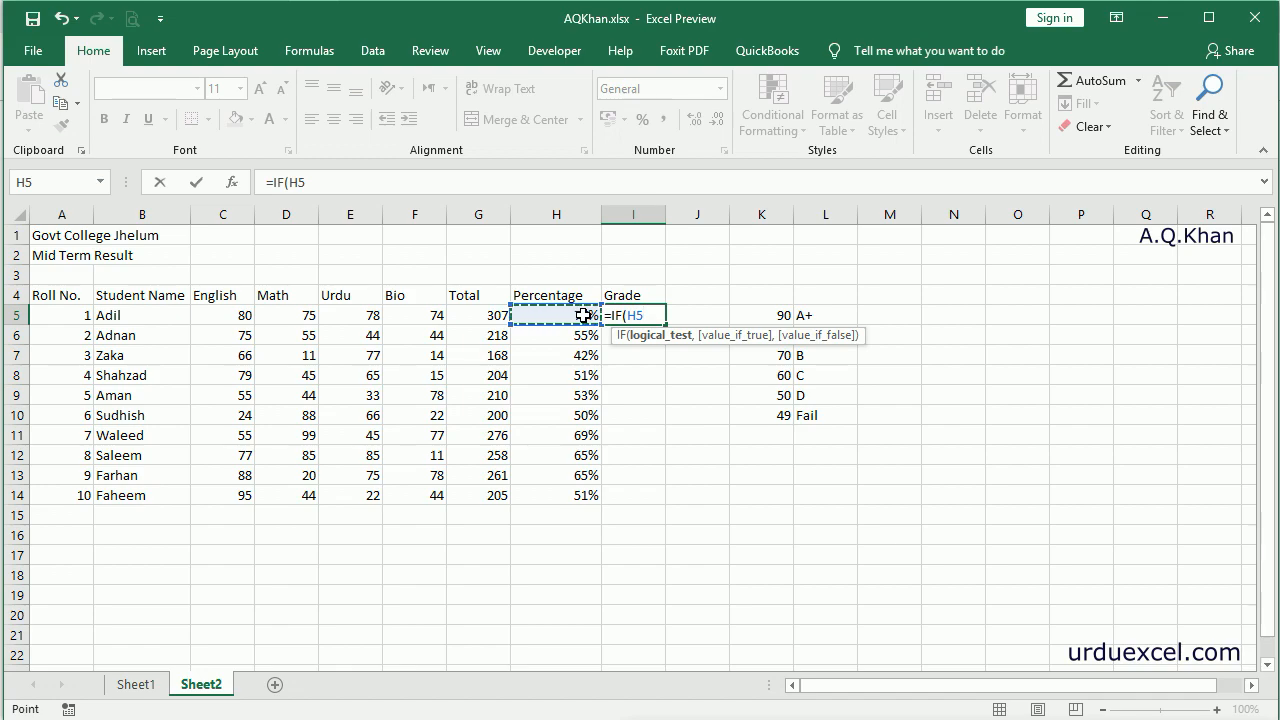
type(">90,")
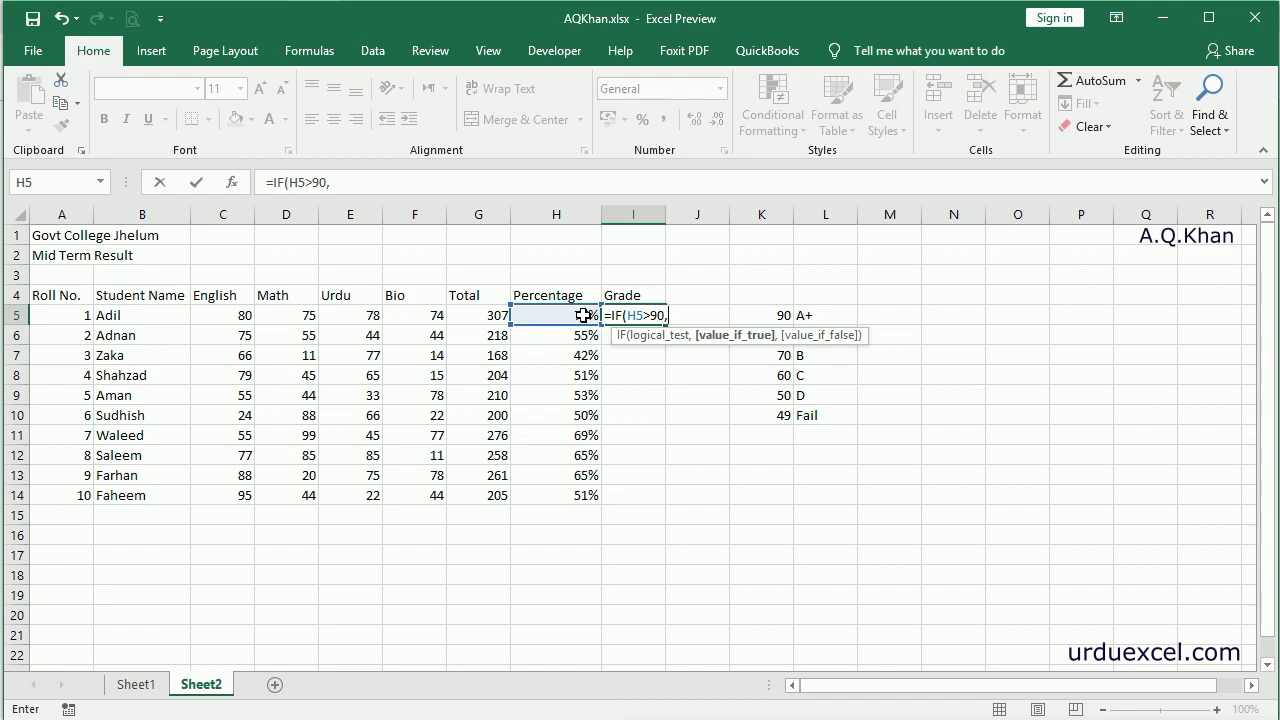
type("\"A+\"")
type(",")
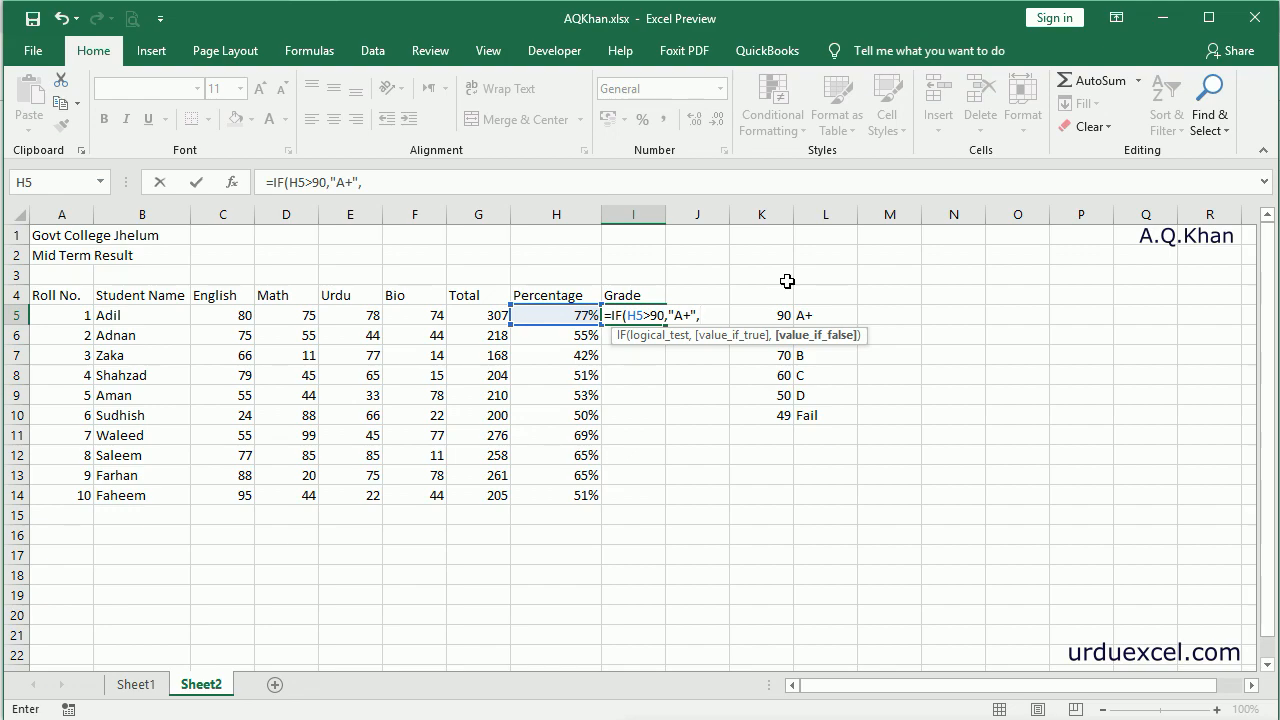
Nest a second condition in the I5 grade formula: if(H5>80,"A"
type("if")
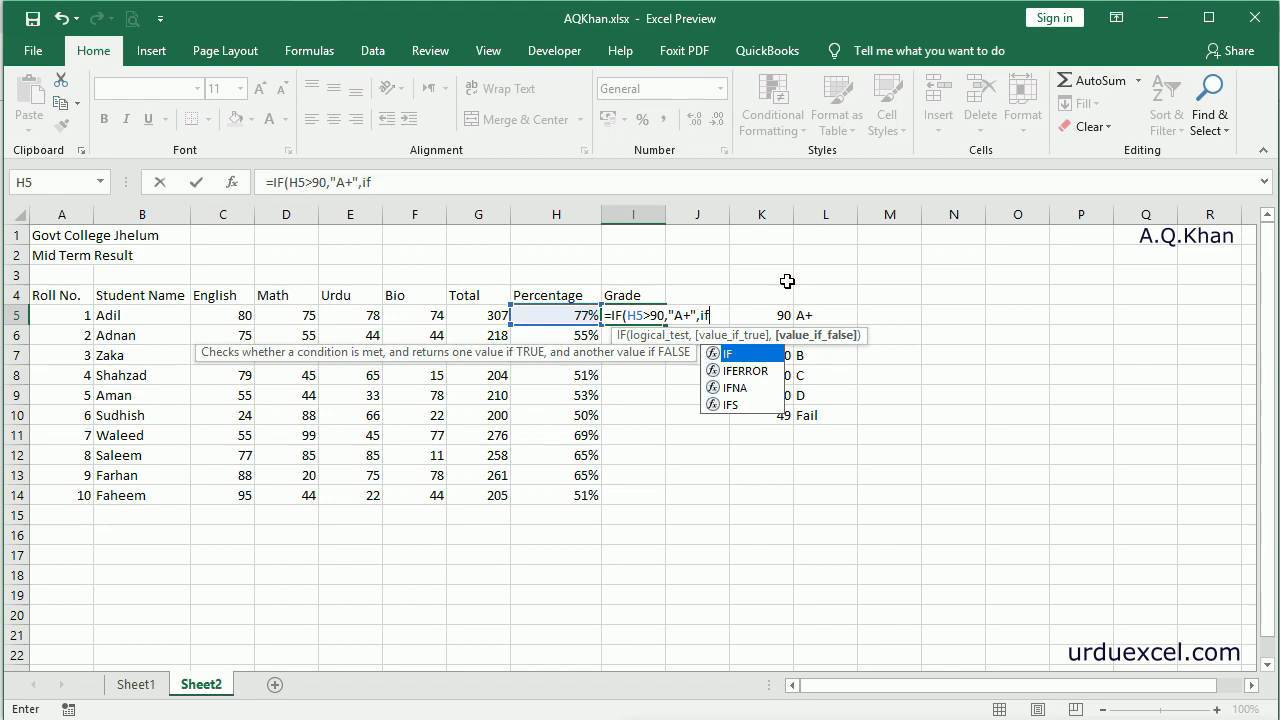
type("(")
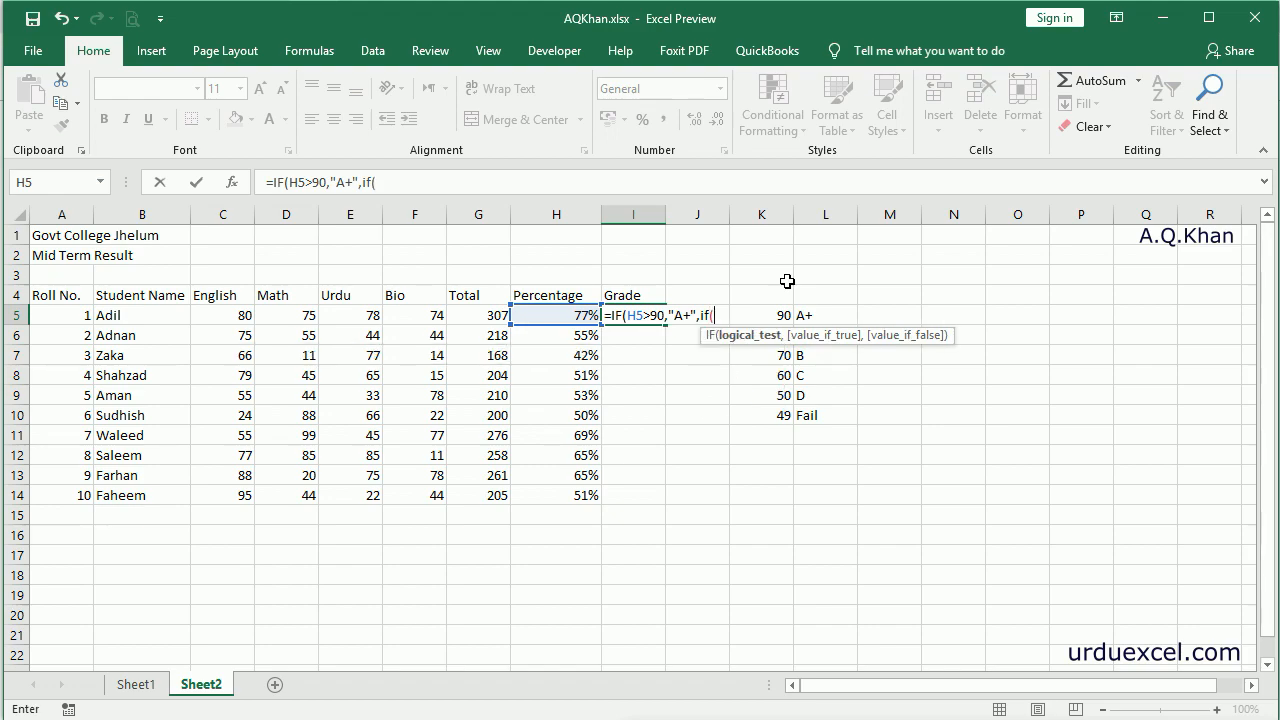
left_click(565, 316)
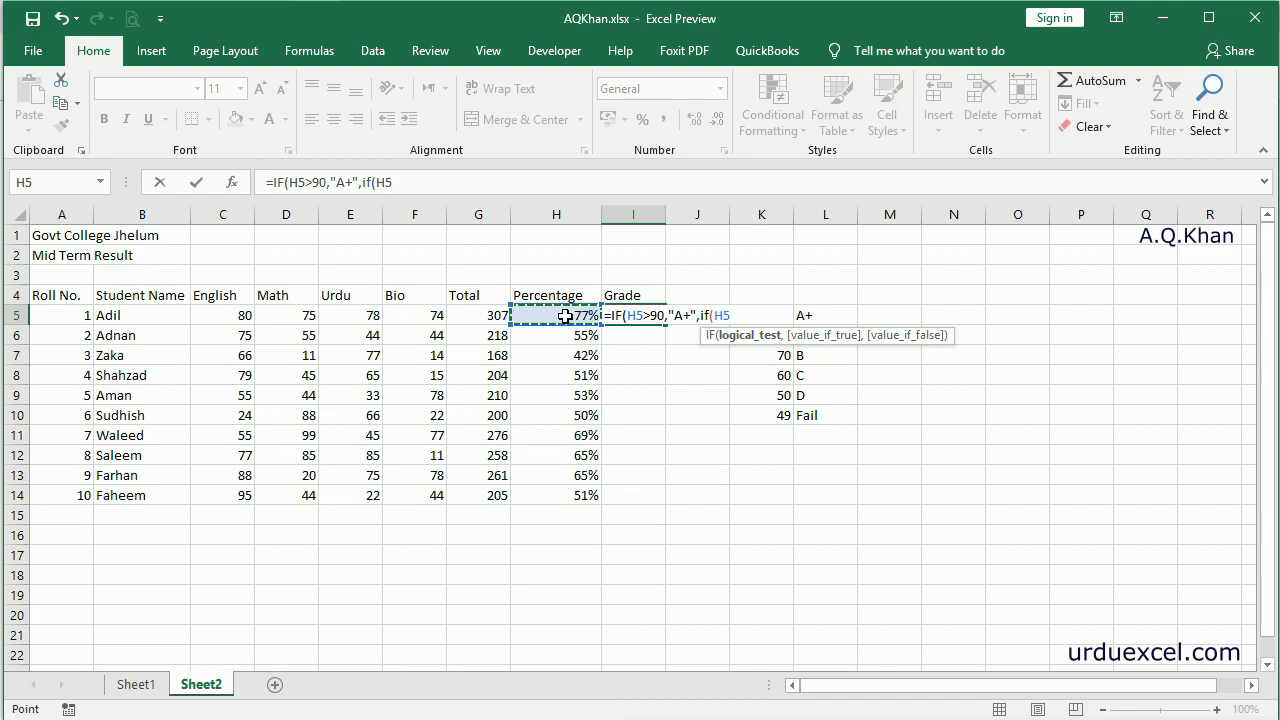
type(">80,")
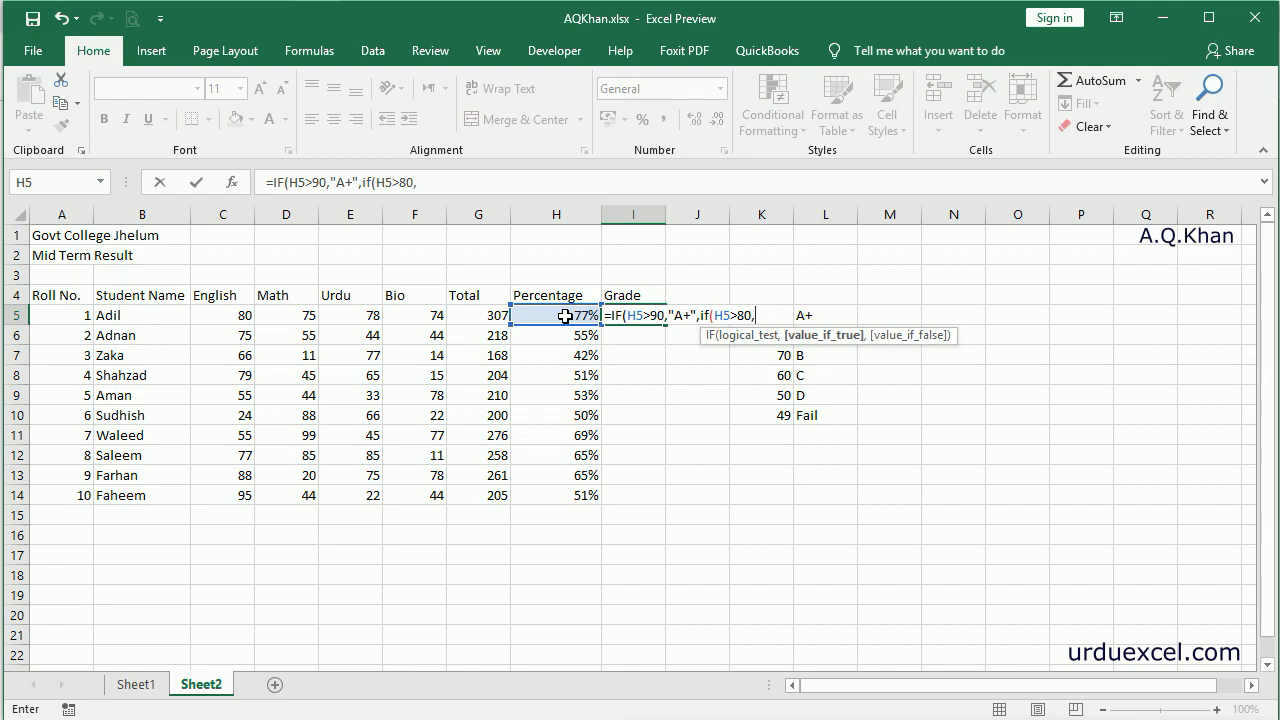
type("\"A\"")
Change both comparisons in the I5 grade formula to greater than or equal, giving H5>=90 and H5>=80
left_click(651, 315)
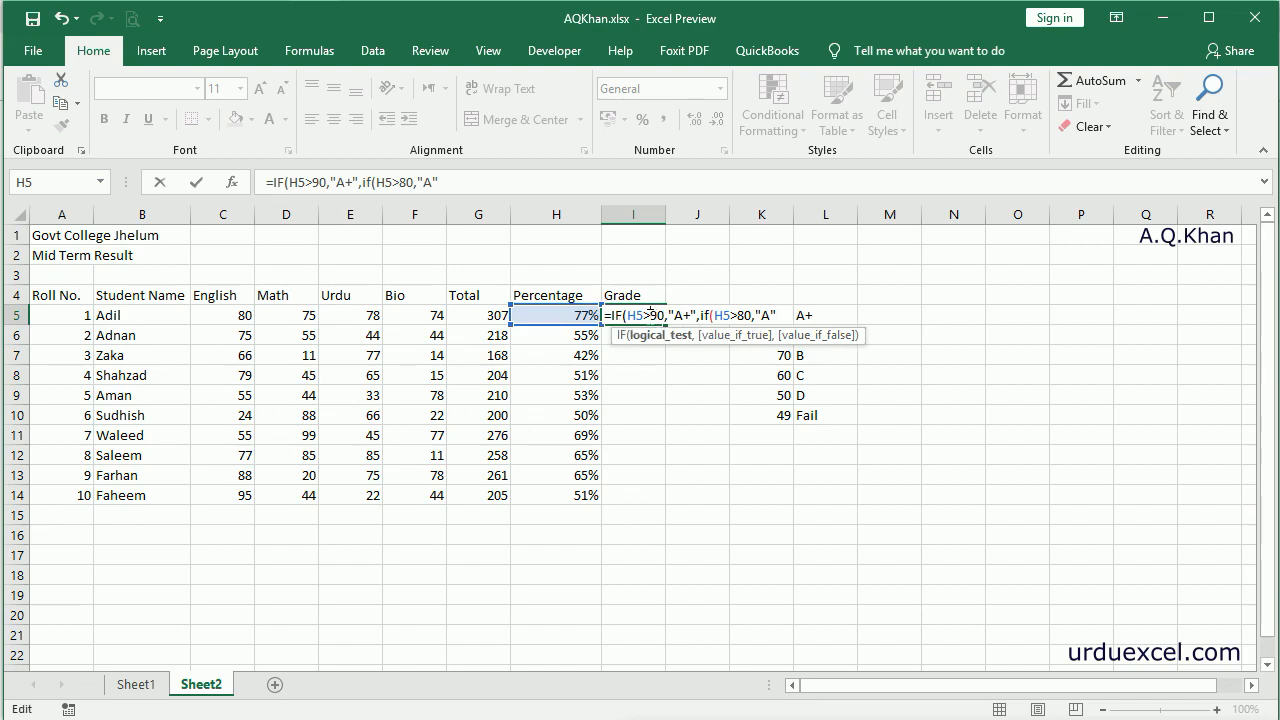
type("=")
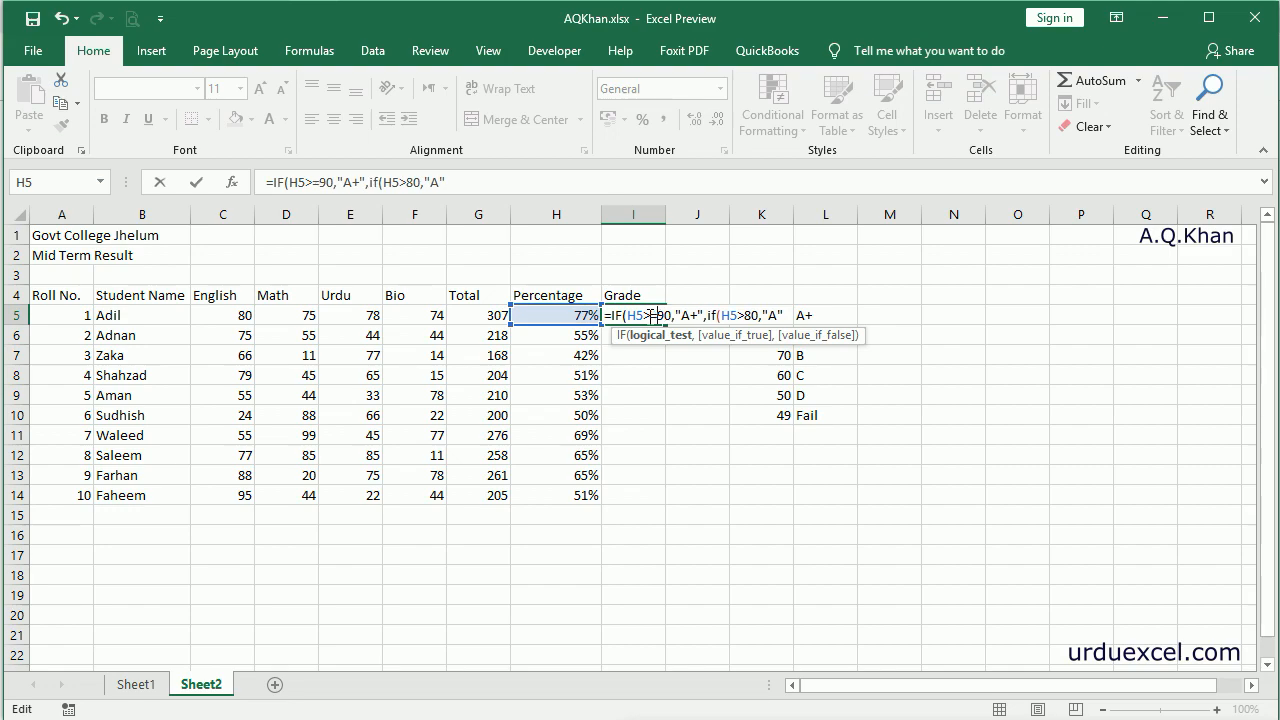
left_click(744, 315)
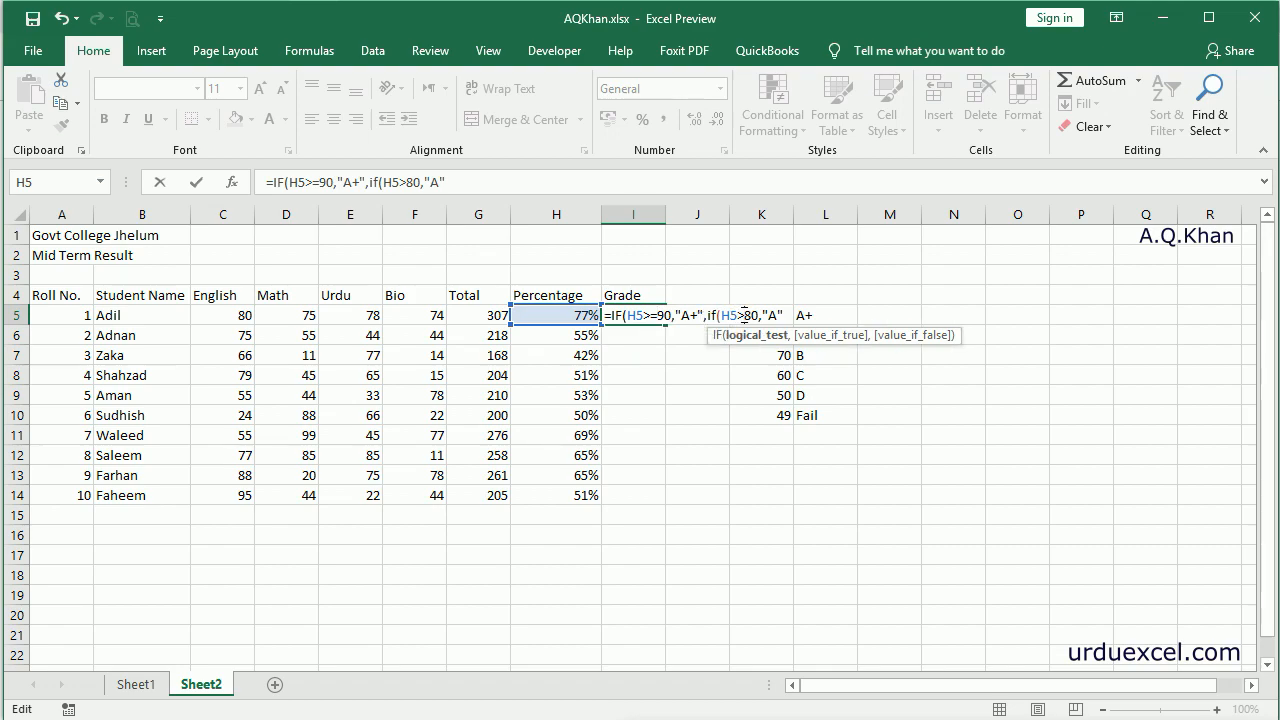
type("=")
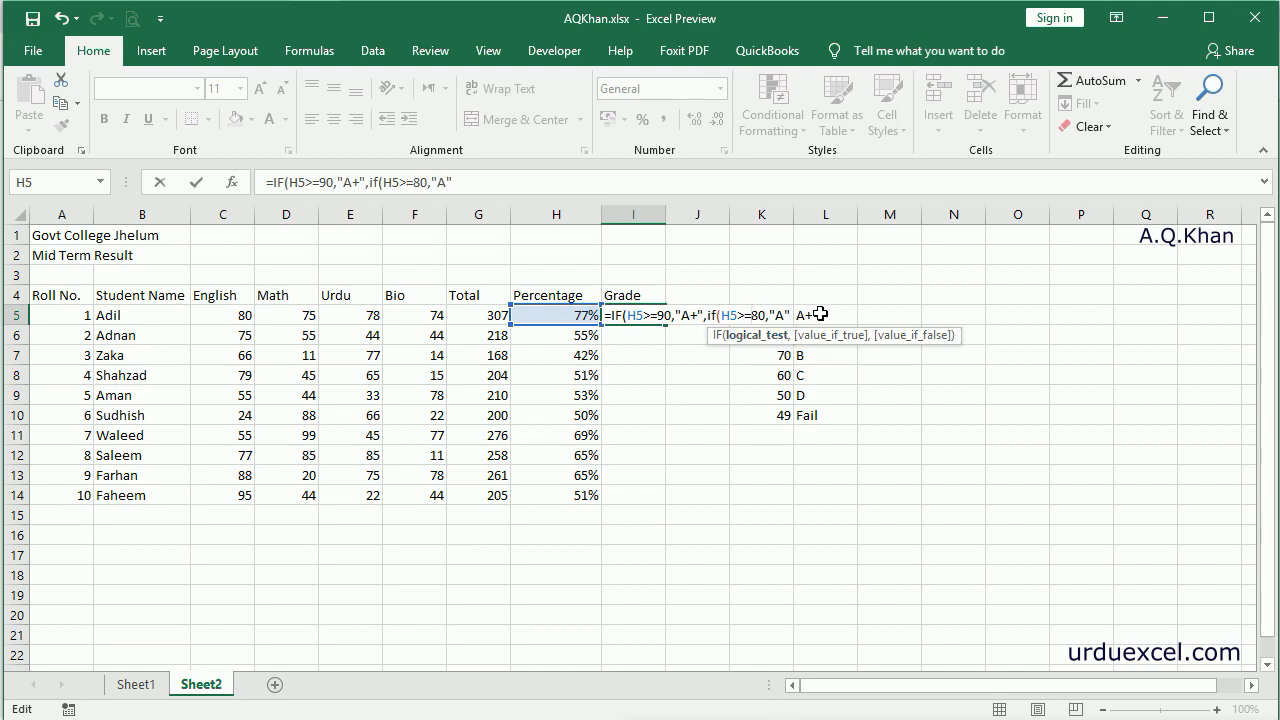
Nest a third condition in the I5 grade formula: IF(H5>=60,"C"
left_click(540, 177)
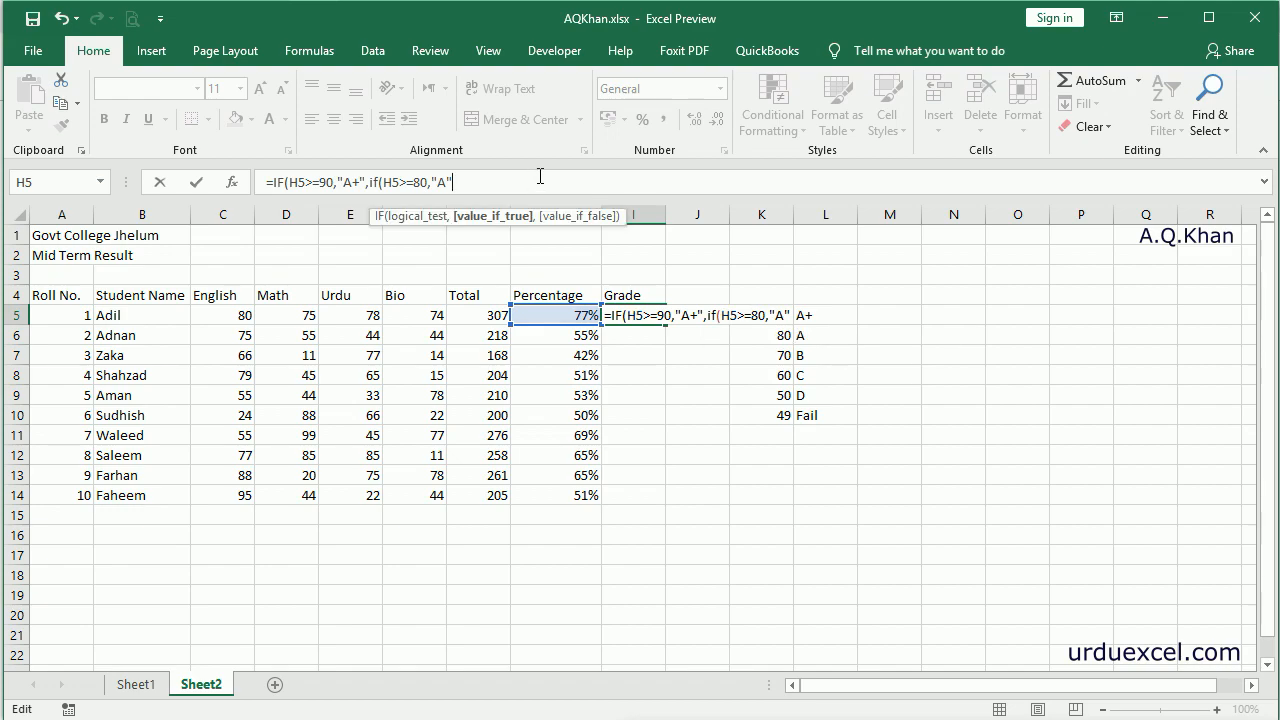
type(",")
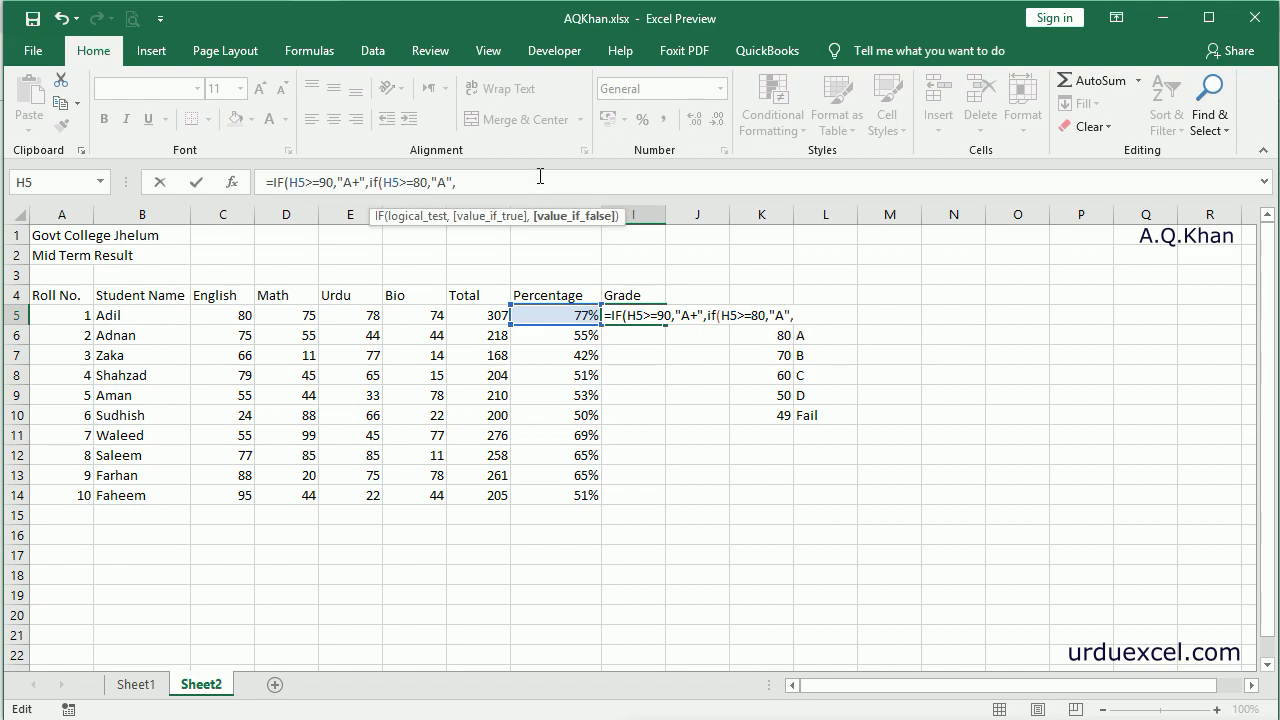
type("IF(")
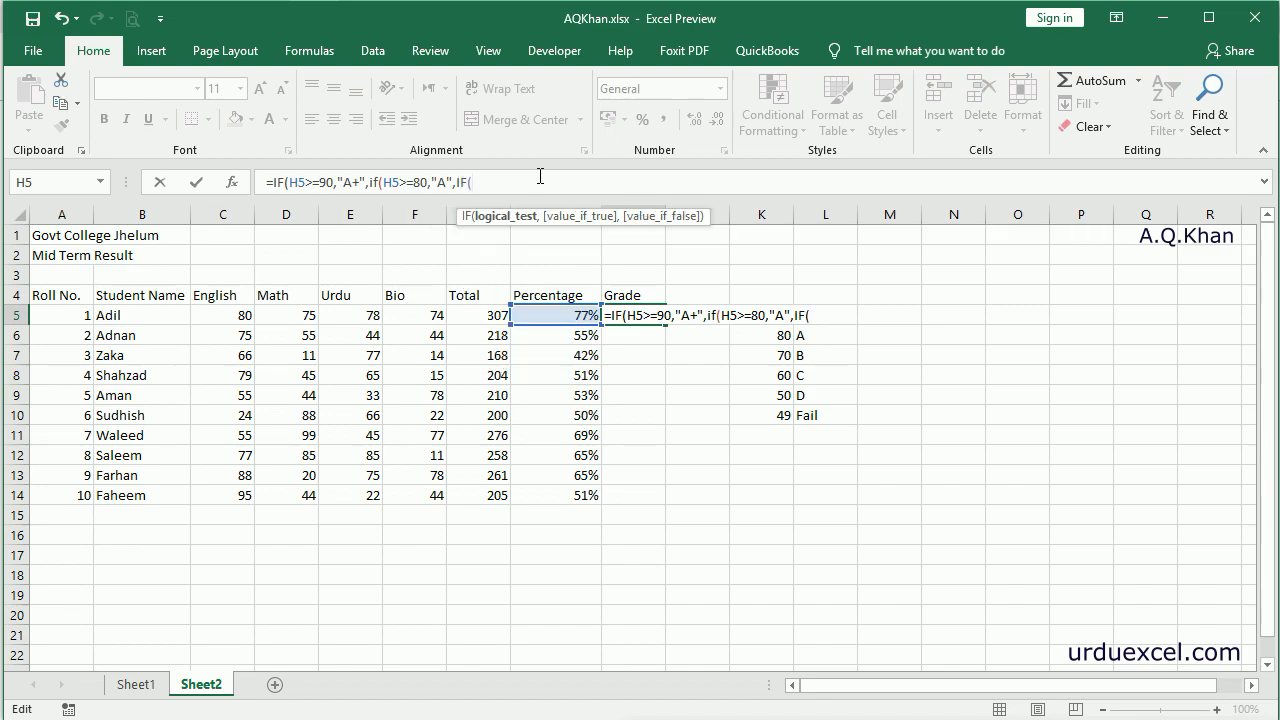
left_click(567, 315)
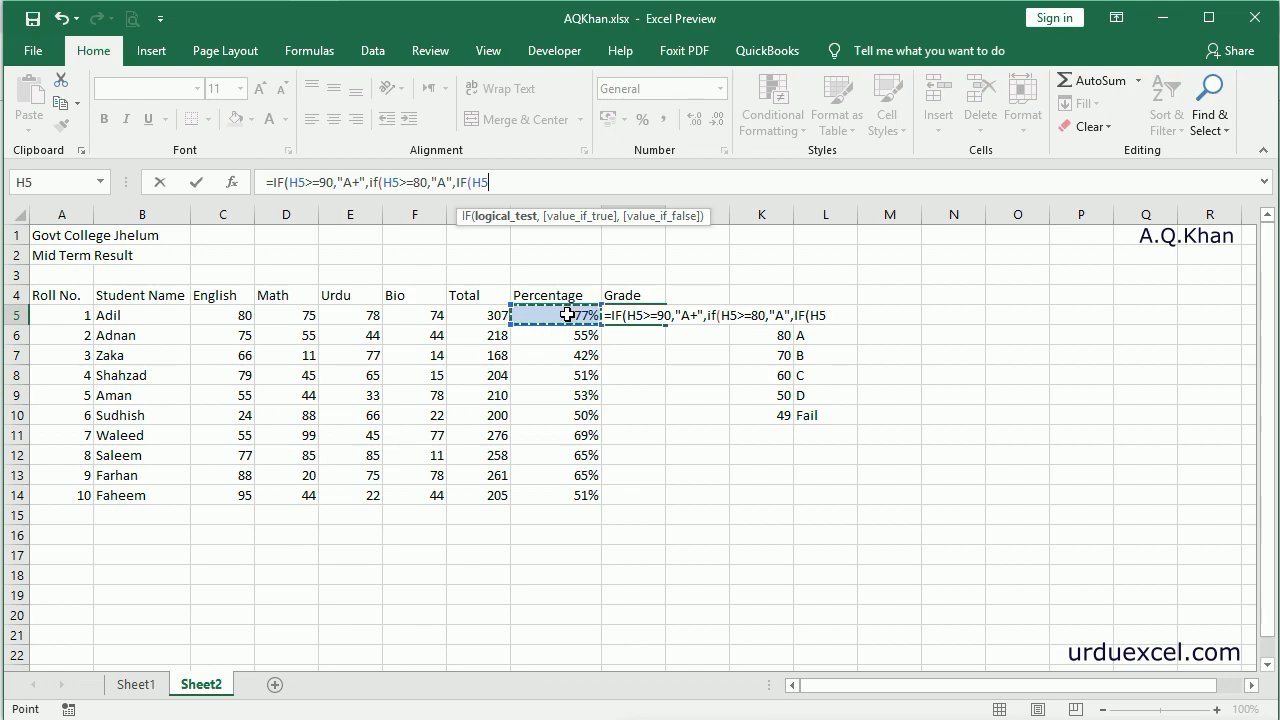
type(">=60,\"C\"")
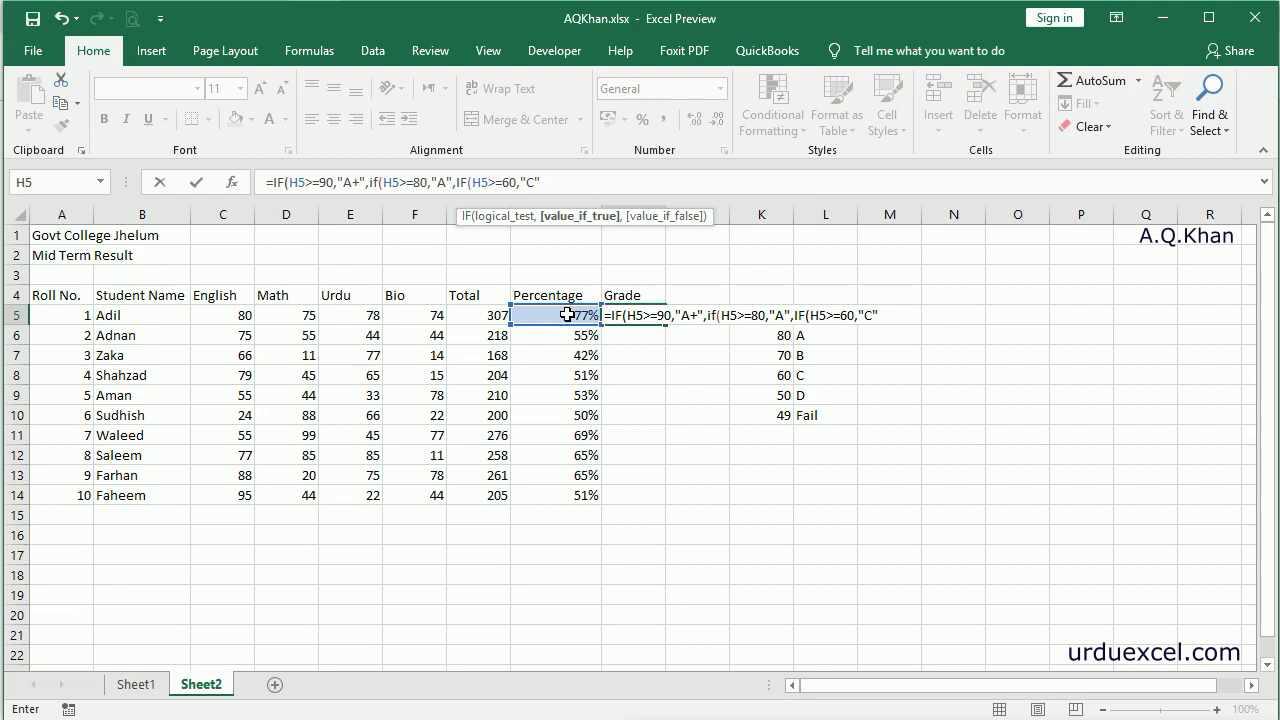
Nest a further condition in the I5 grade formula: IF(H5>=50,"D"
type(",IF(")
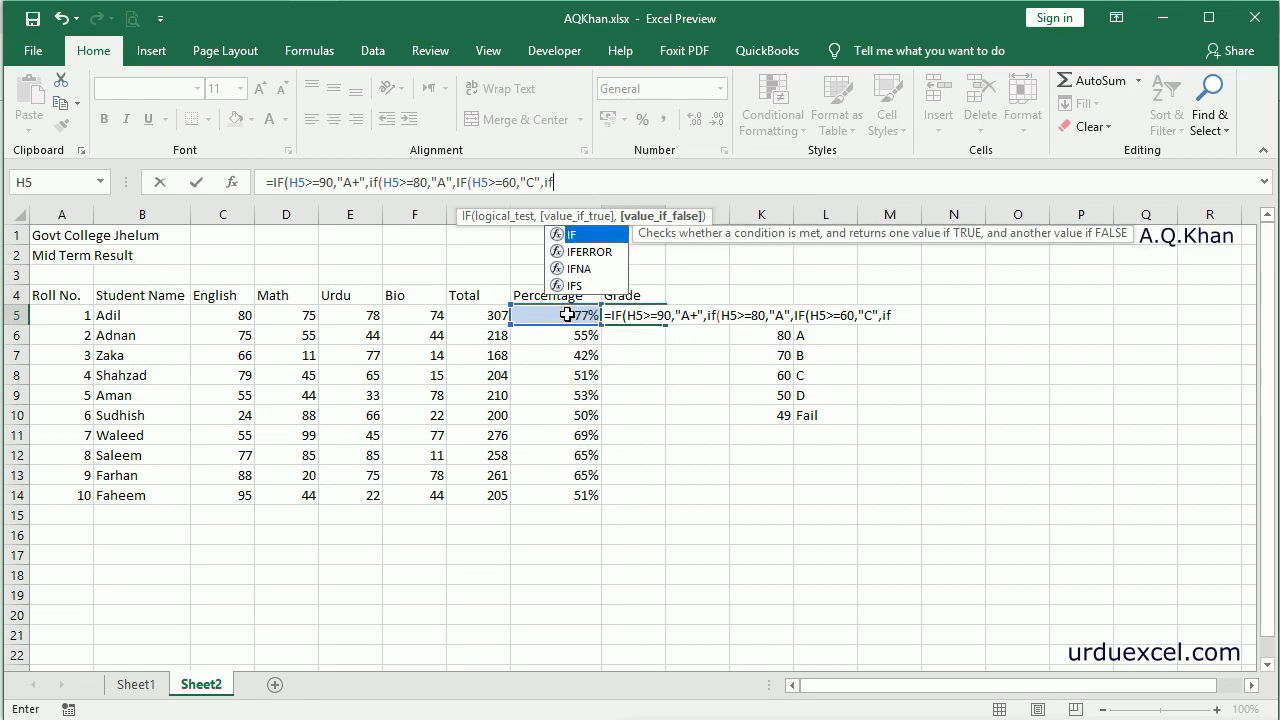
left_click(567, 315)
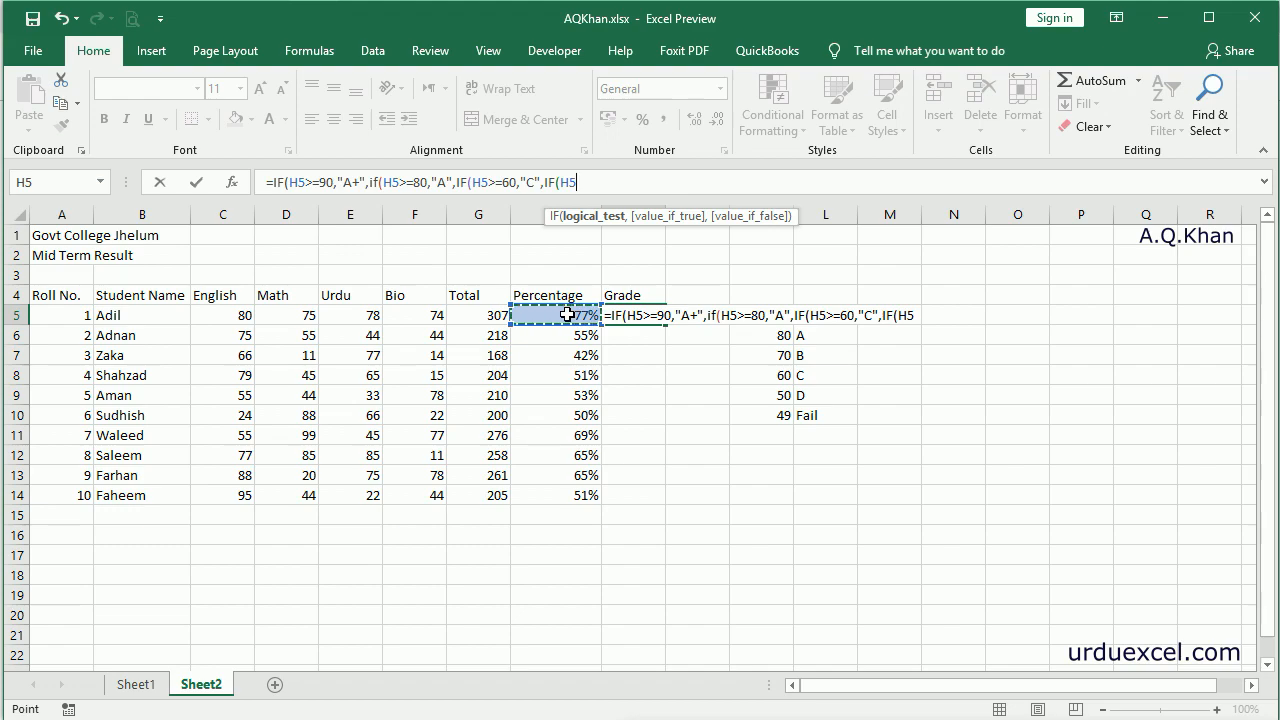
type(">=50,\"D\"")
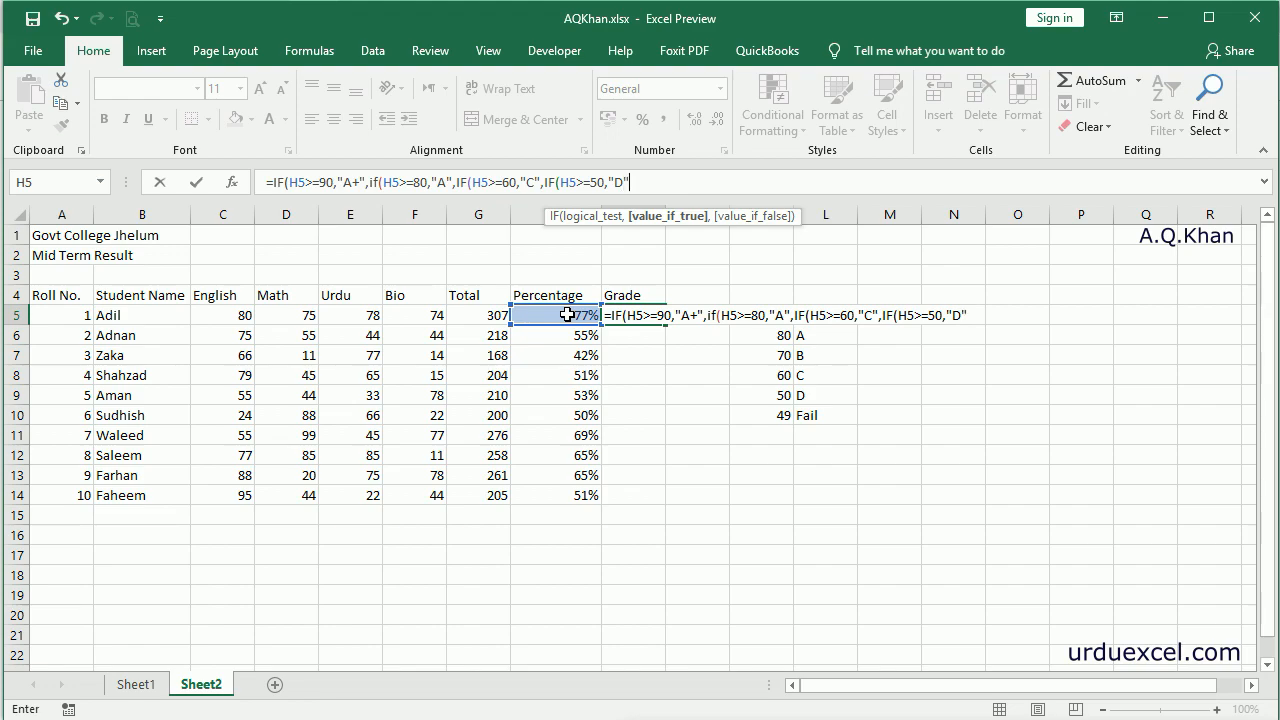
Finish the I5 grade formula with if(H5<=49,"Fail" and accept the proposed correction of the closing parentheses
type(",")
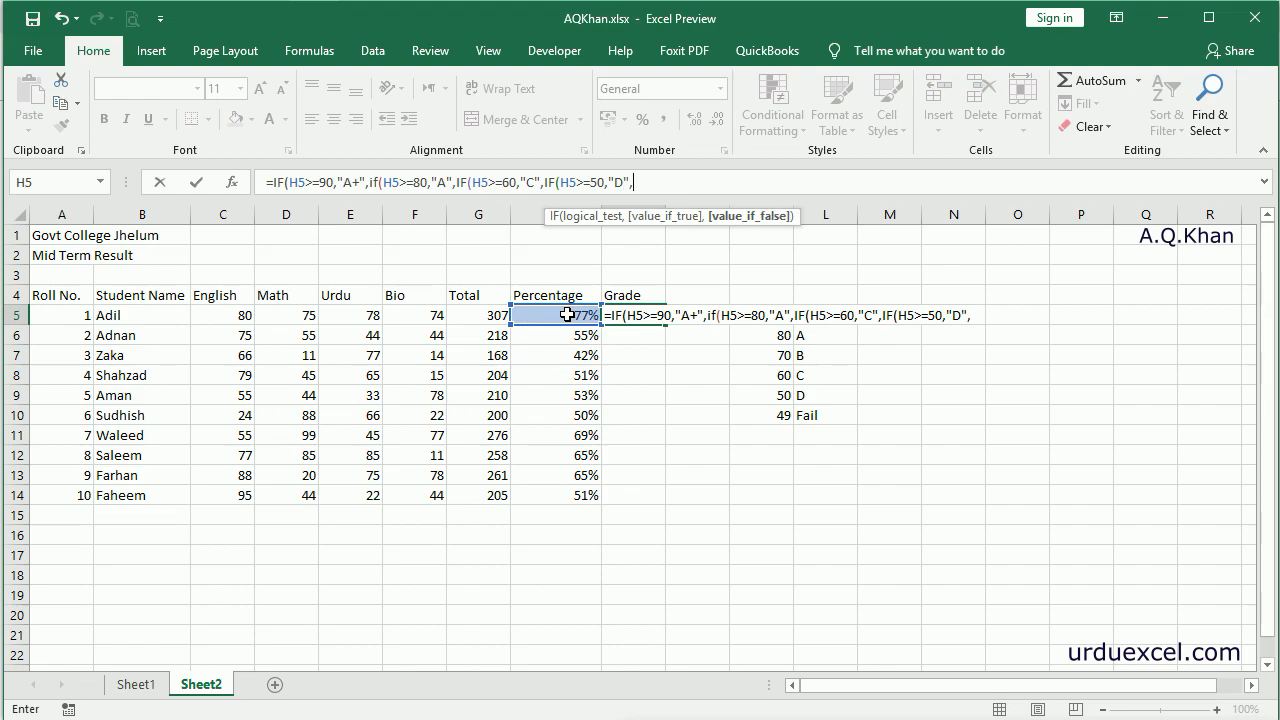
type("if(")
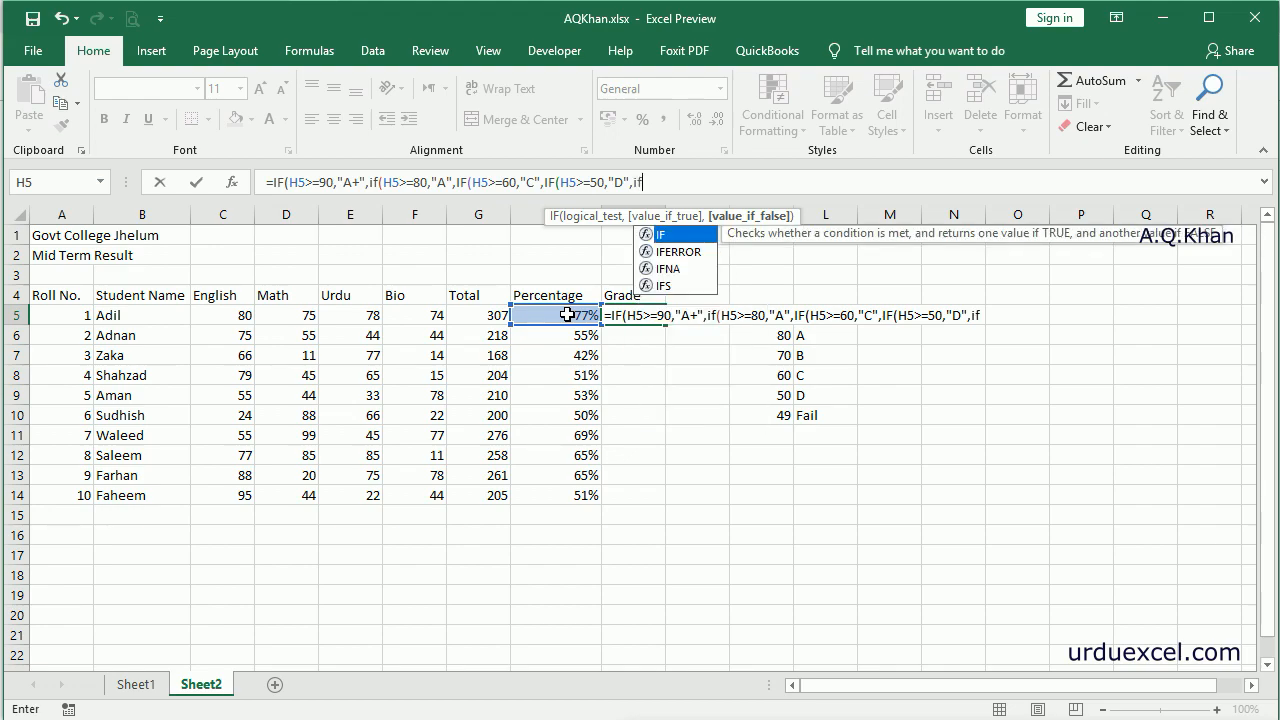
key("Return")
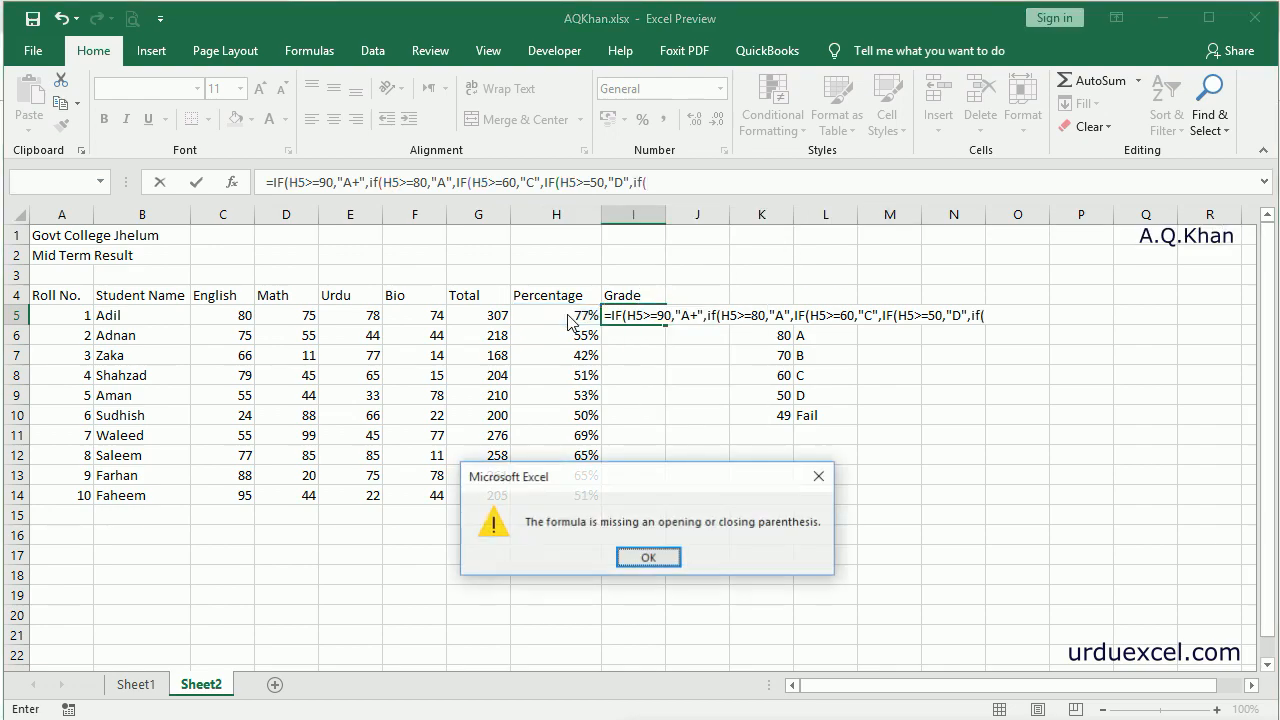
key("Return")
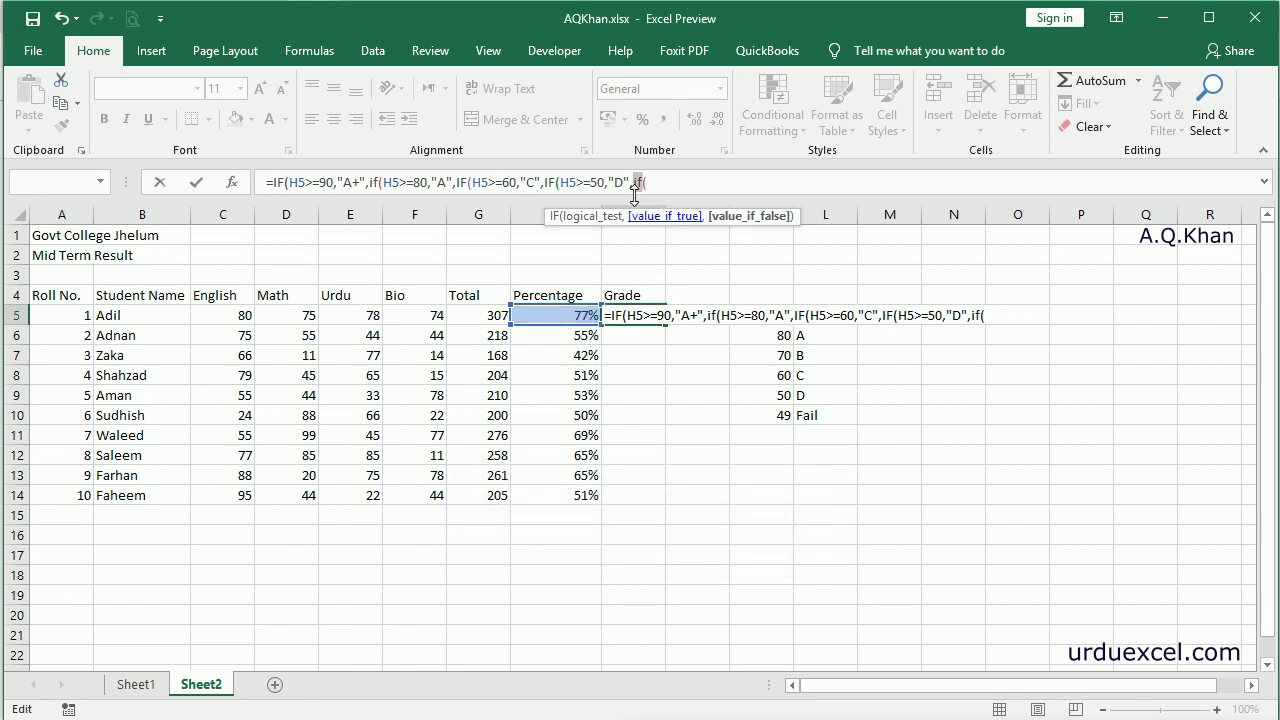
left_click(641, 182)
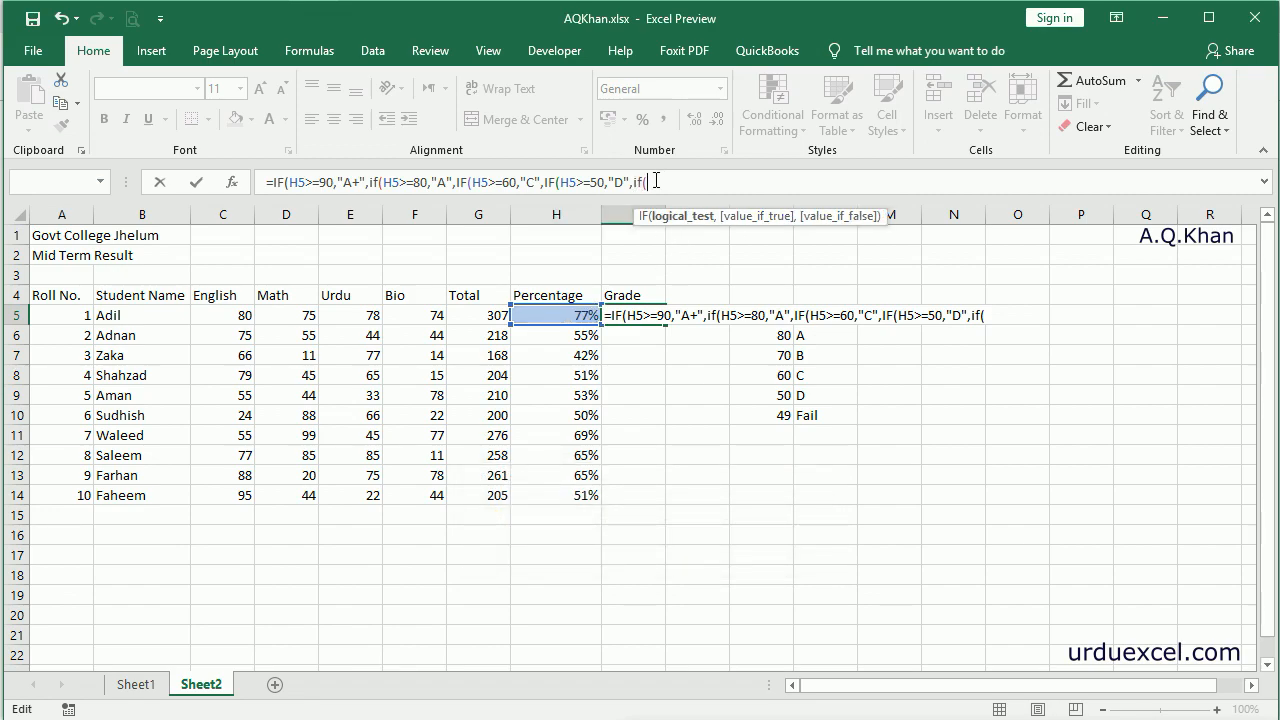
left_click(581, 316)
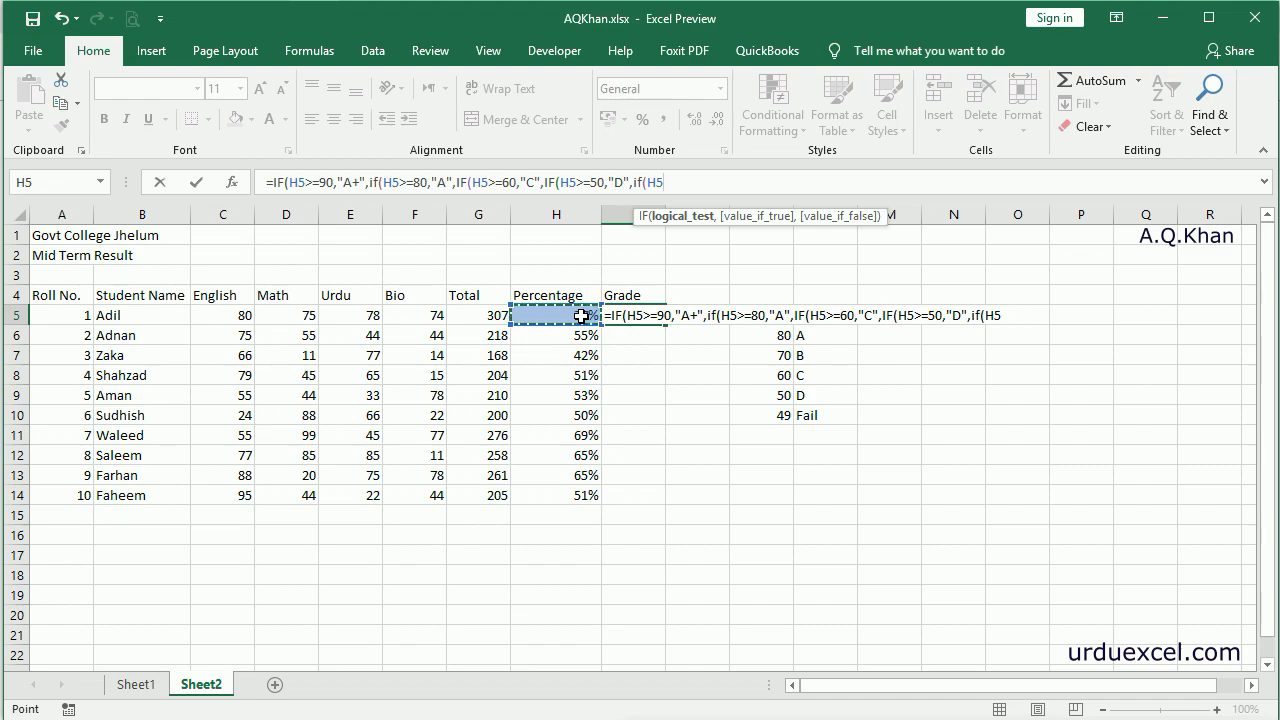
type("<=49,")
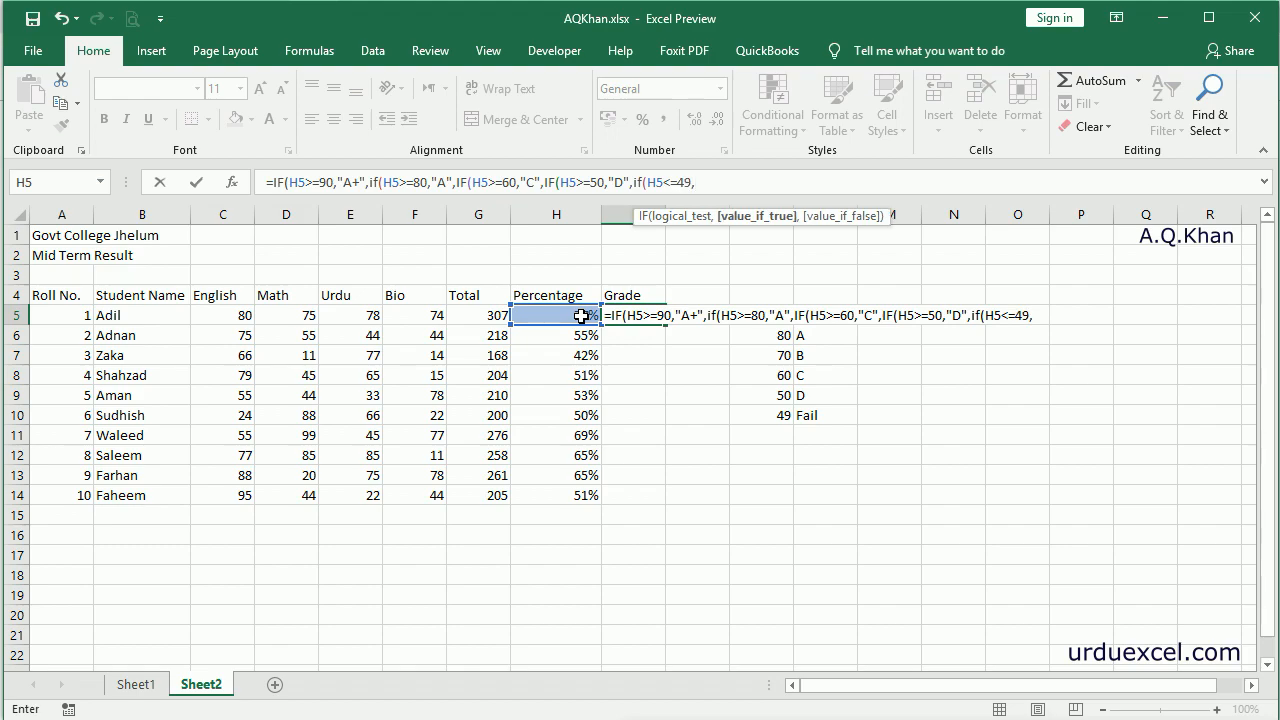
type("\"Fail\"")
key("Return")
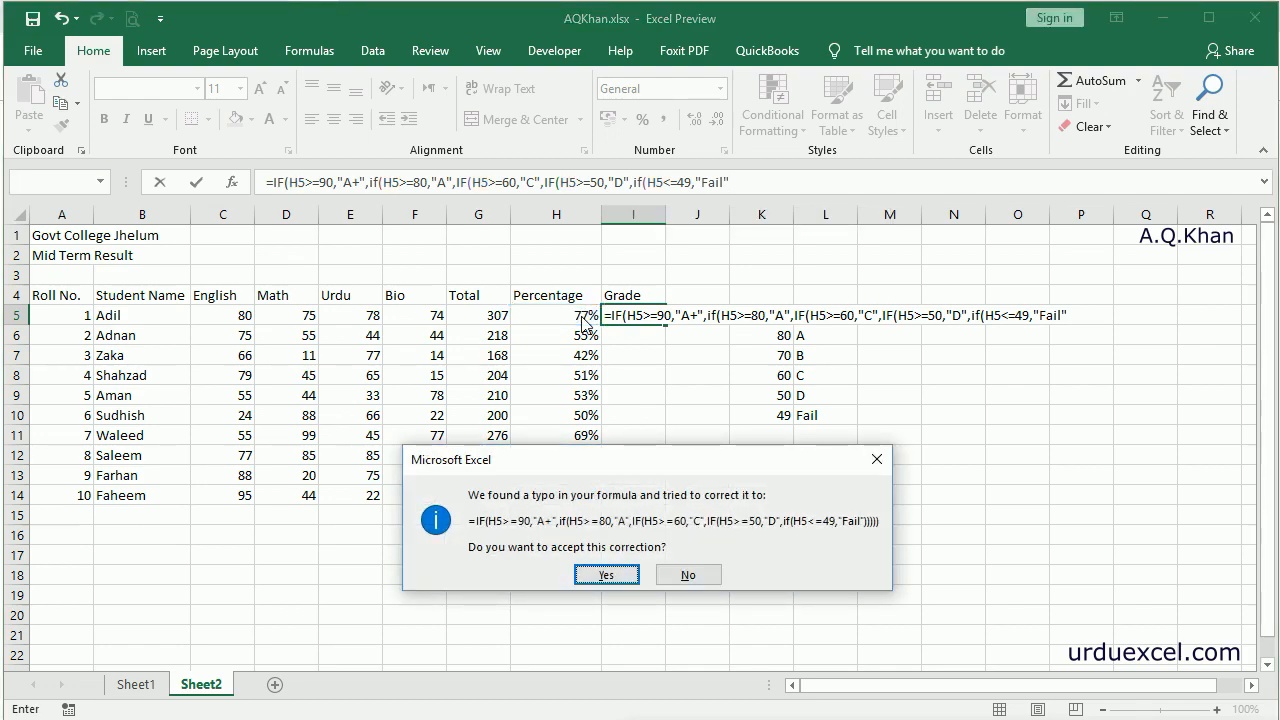
key("Return")
key("Up")
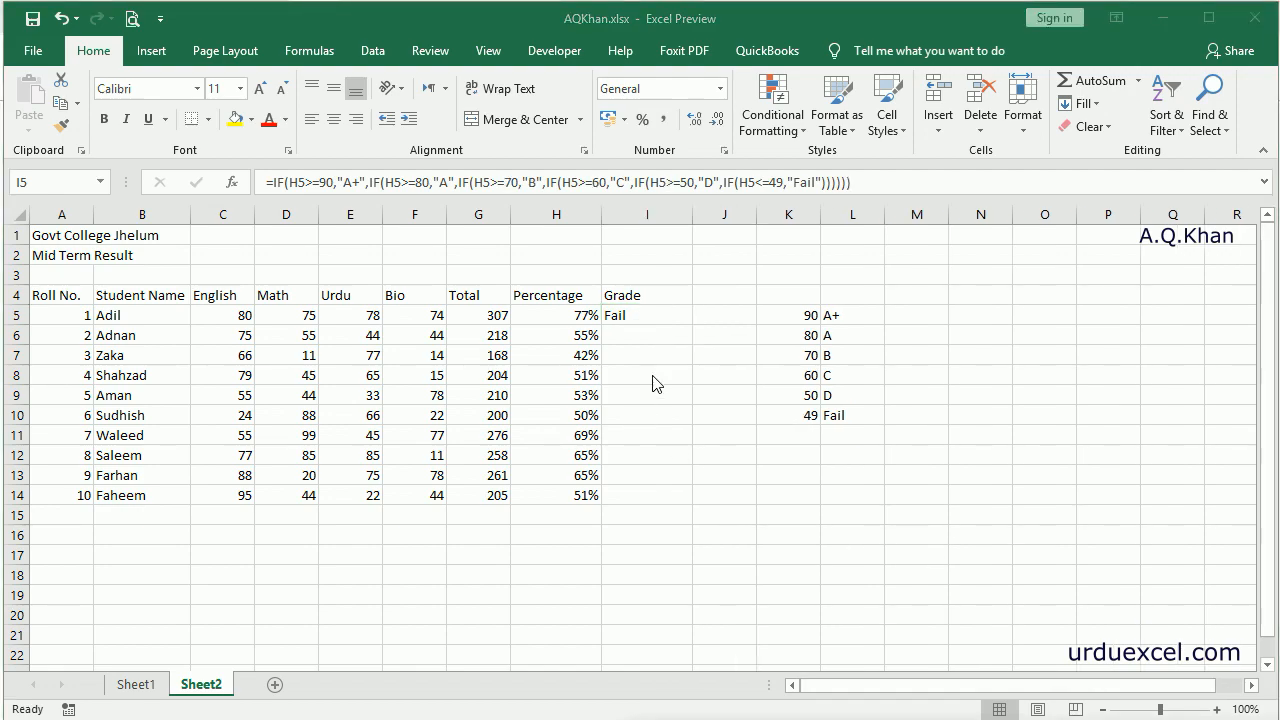
Format the first student's percentage in H5 as Number and extend its formula to =G5/400*100
left_click(650, 315)
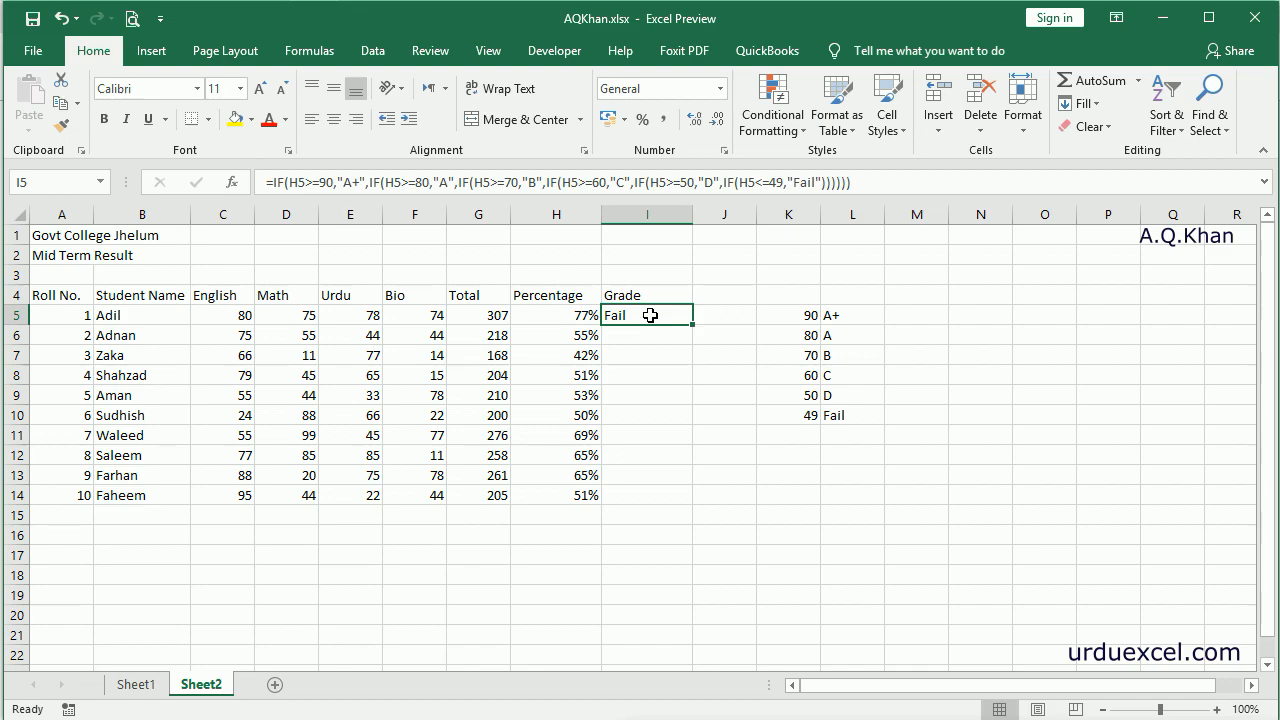
left_click(565, 318)
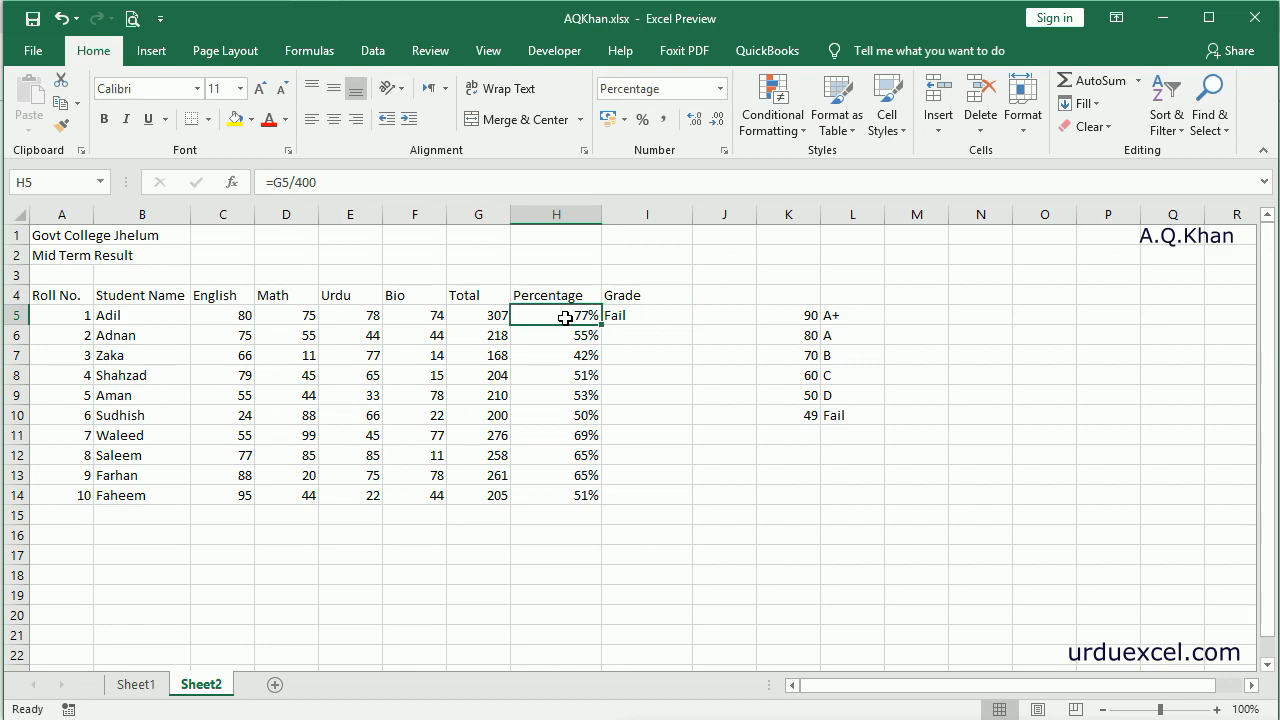
left_click(720, 89)
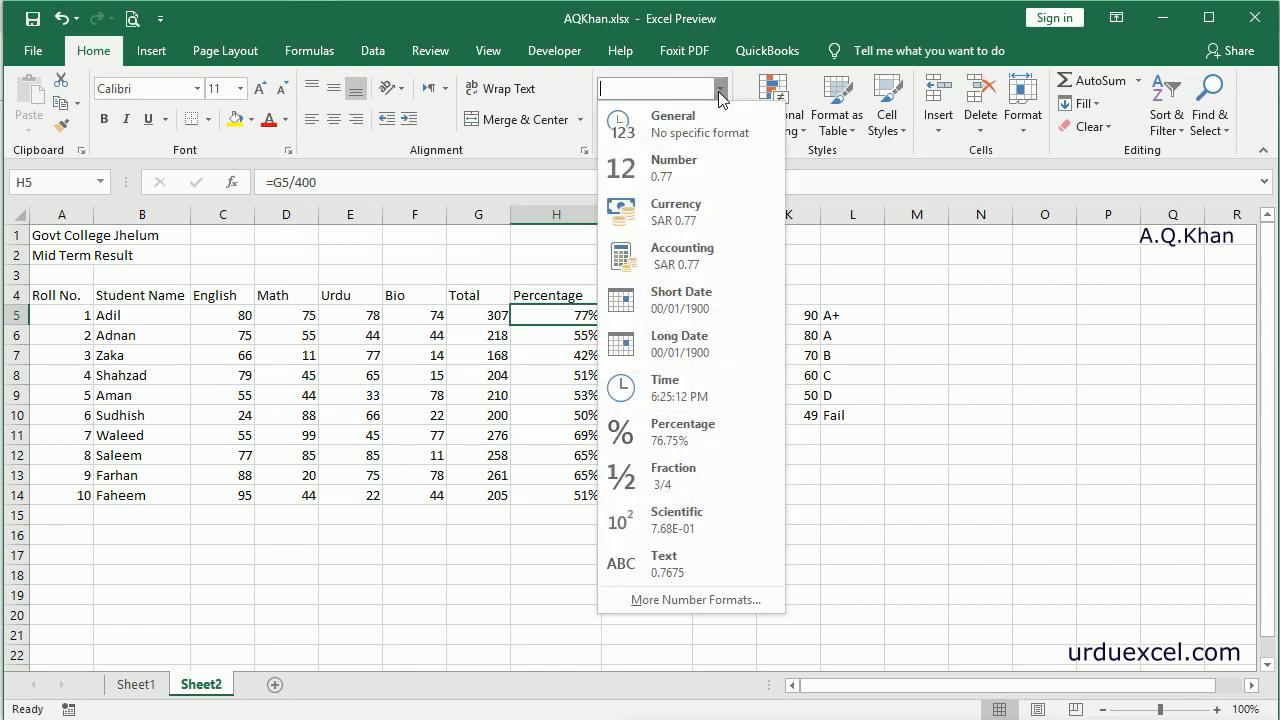
left_click(703, 170)
left_click(541, 181)
type("*100")
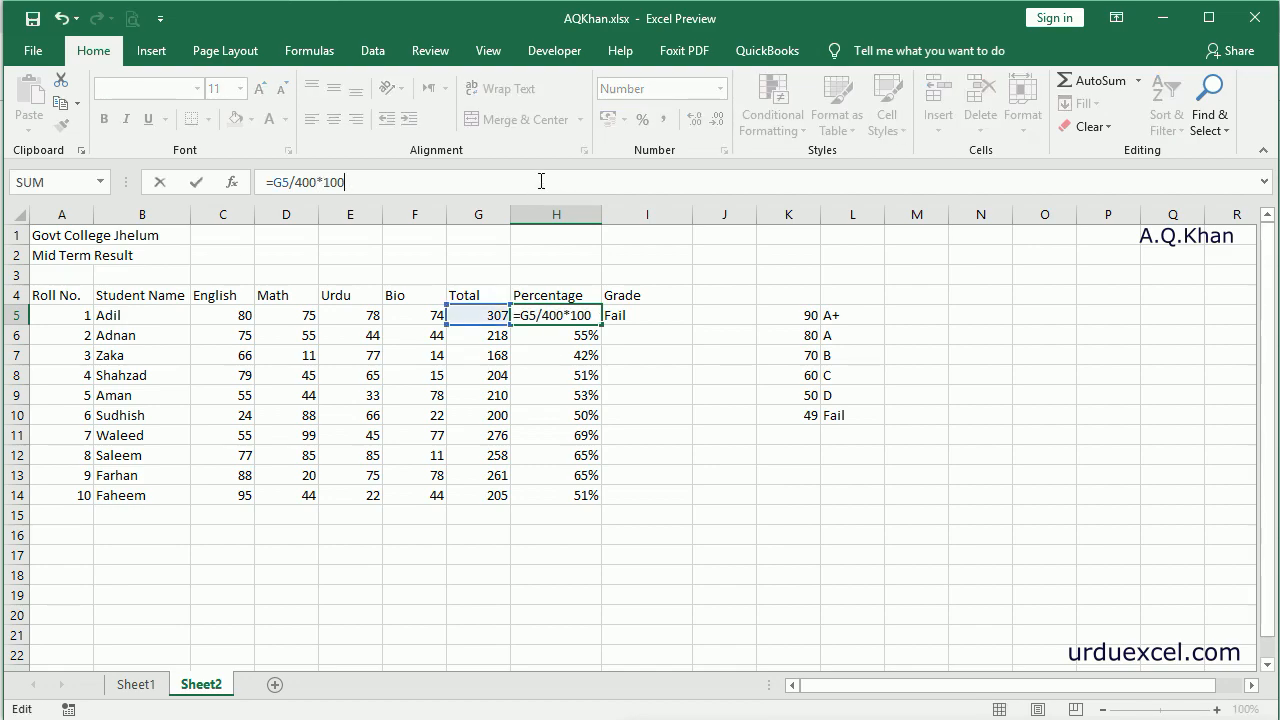
key("ctrl+Return")
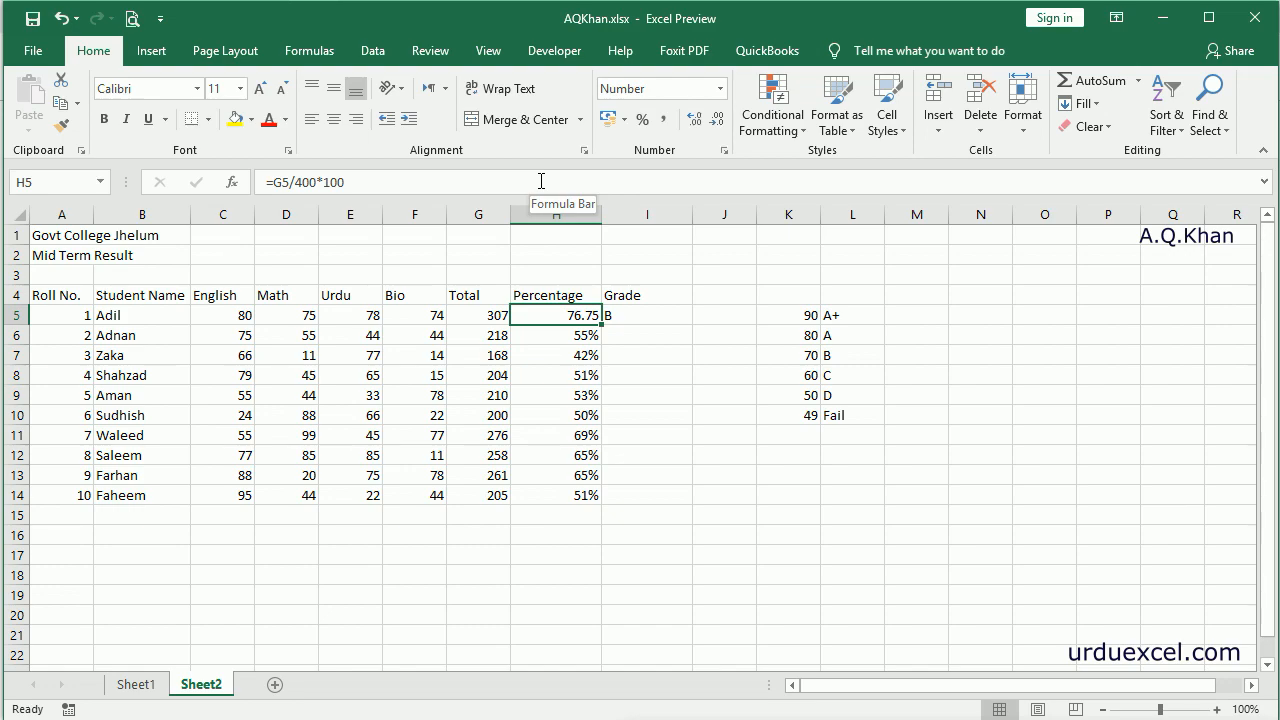
key("Right")
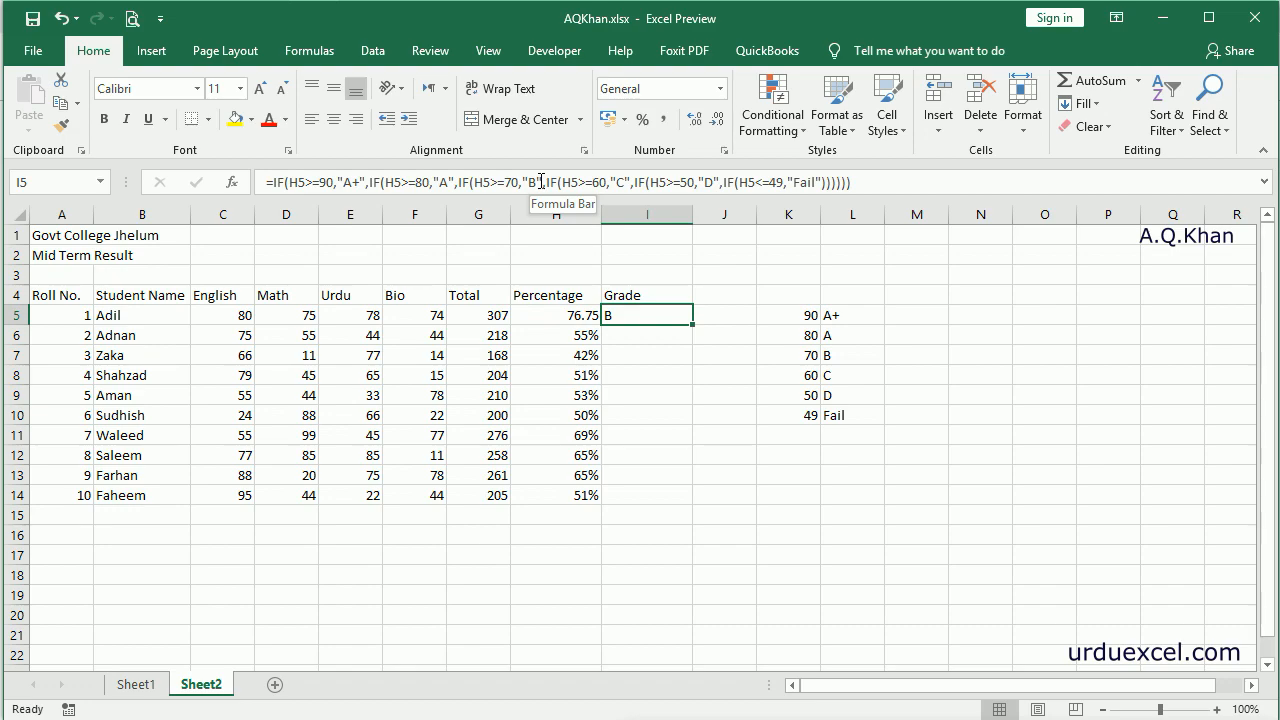
key("Left")
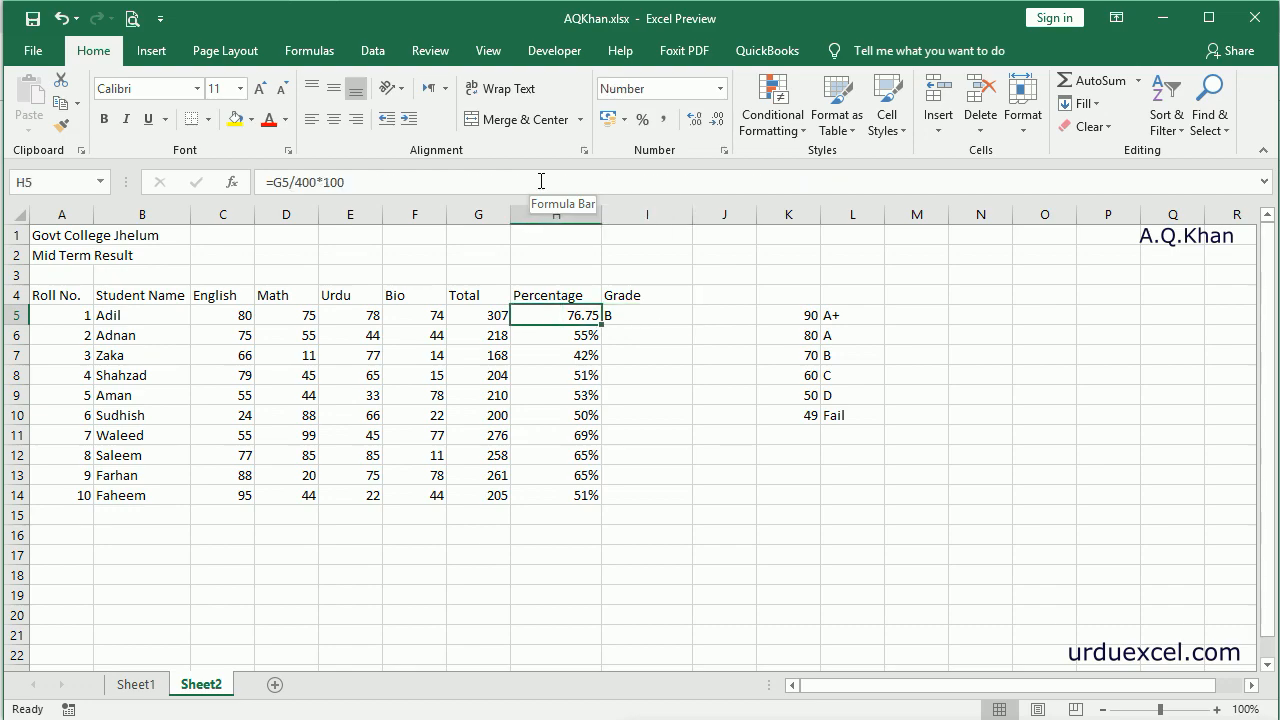
Fill the H5 percentage formula and its number format down through H14
key("ctrl+shift+Down")
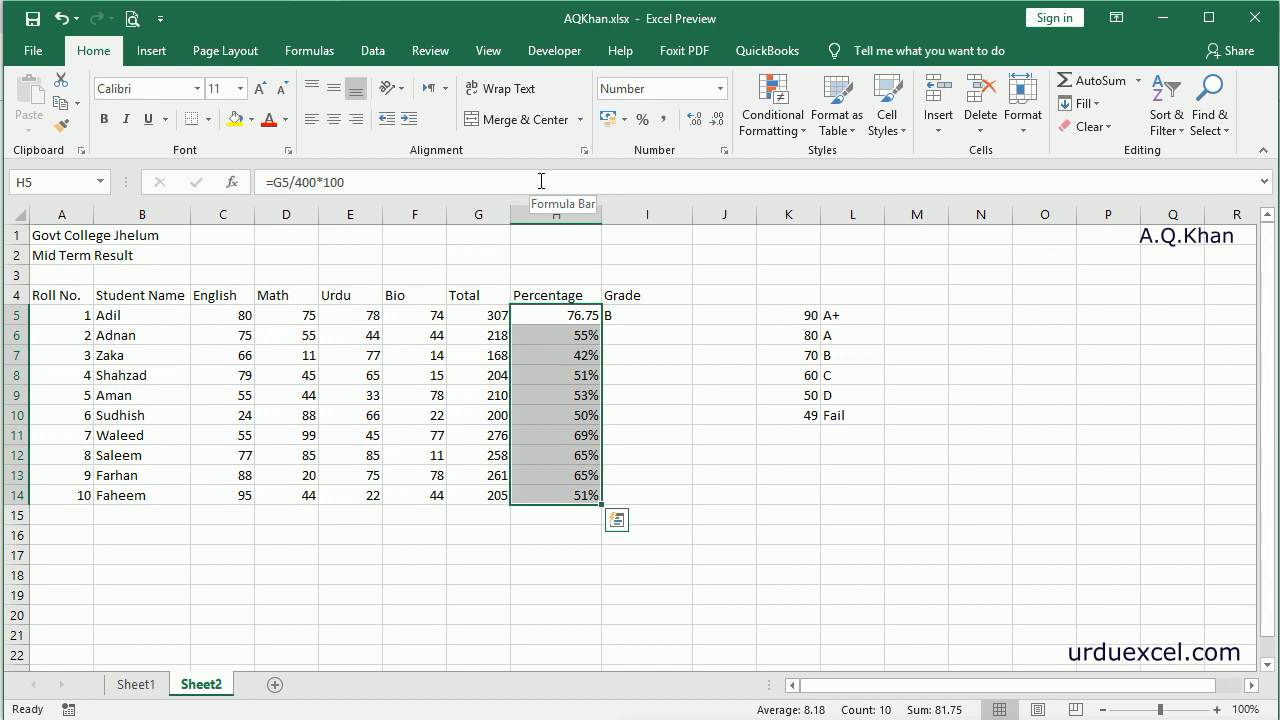
key("ctrl+q")
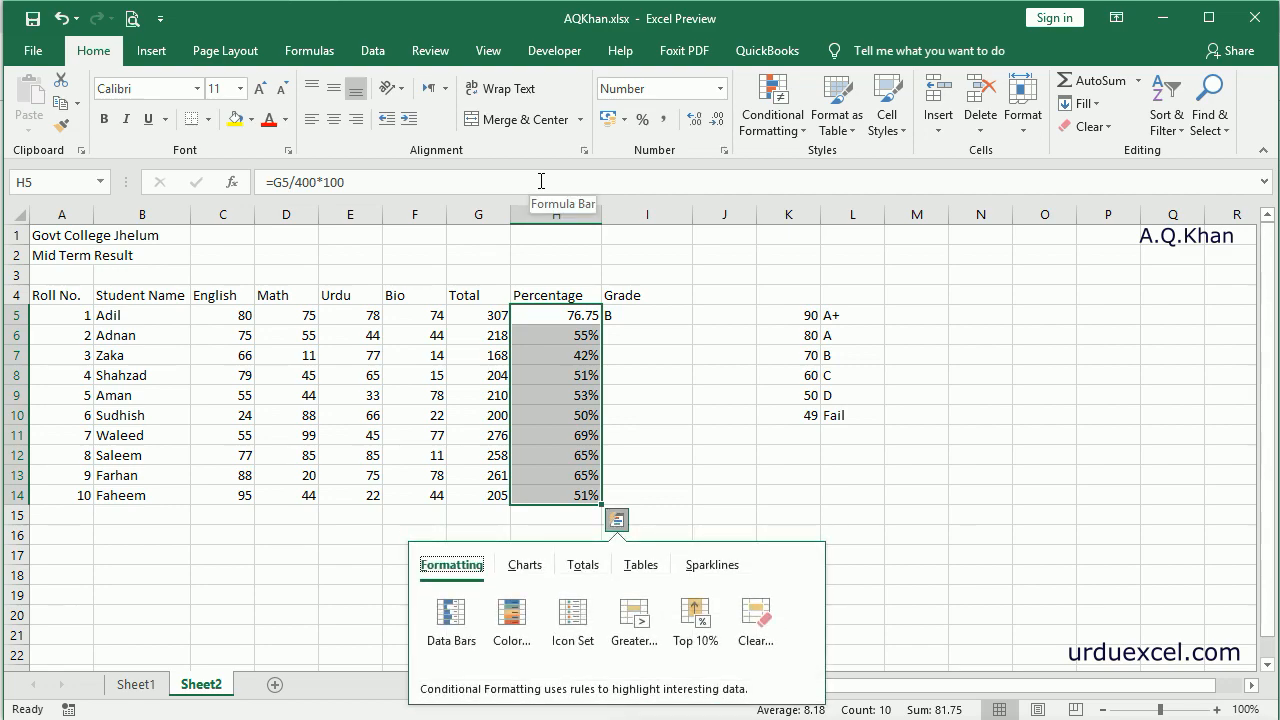
key("Escape")
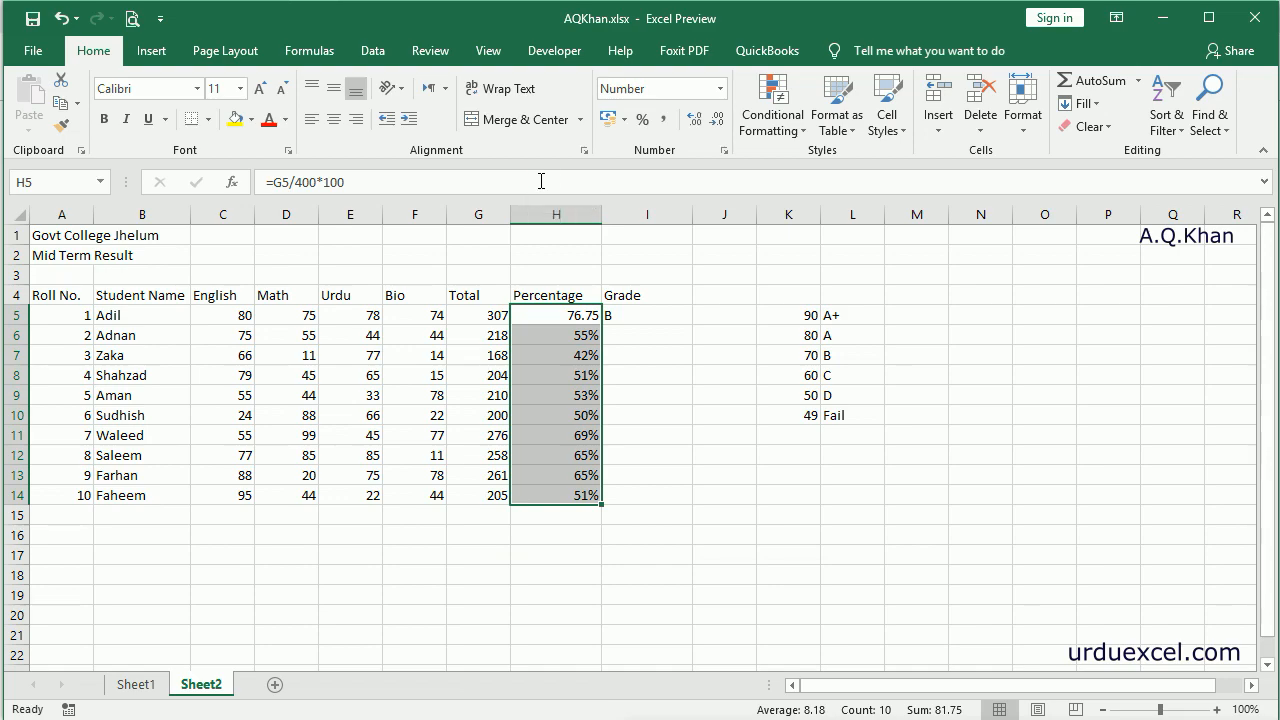
key("ctrl+d")
Fill the nested IF grade formula from I5 down through I14
key("Right")
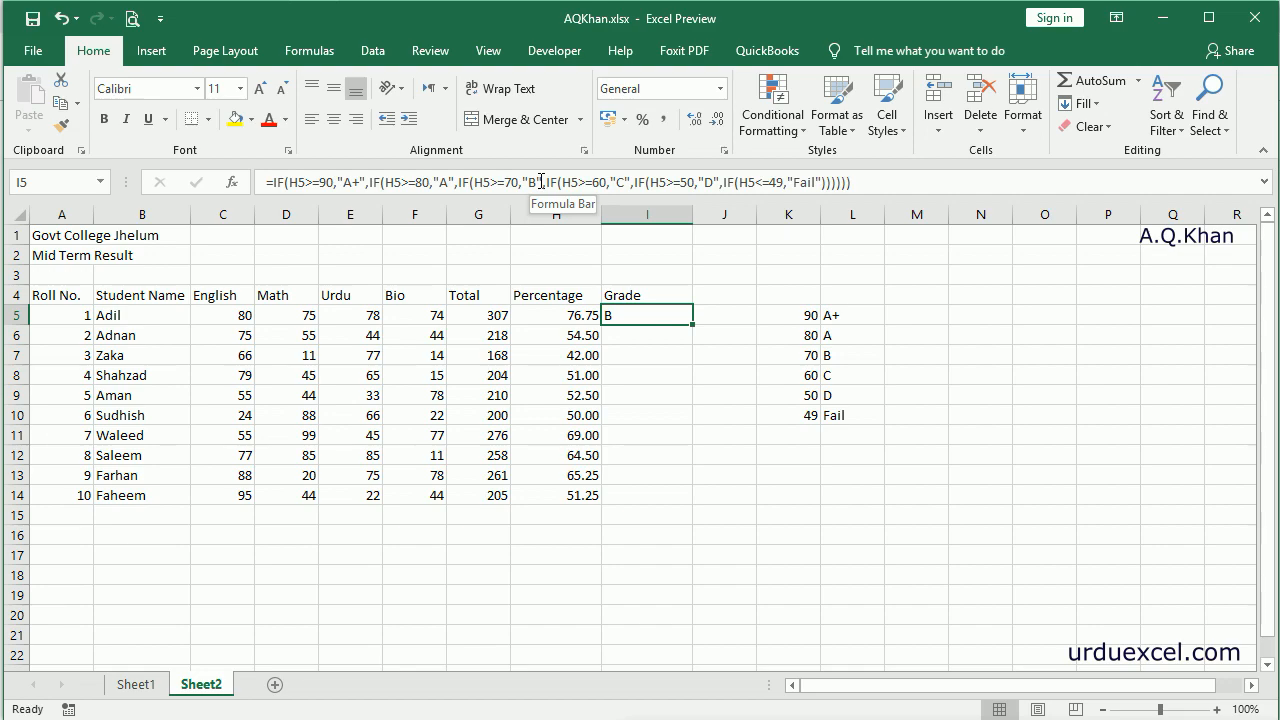
key("shift+Down")
key("shift+Down")
key("shift+Down")
key("shift+Down")
key("shift+Down")
key("shift+Down")
key("shift+Down")
key("shift+Down")
key("shift+Down")
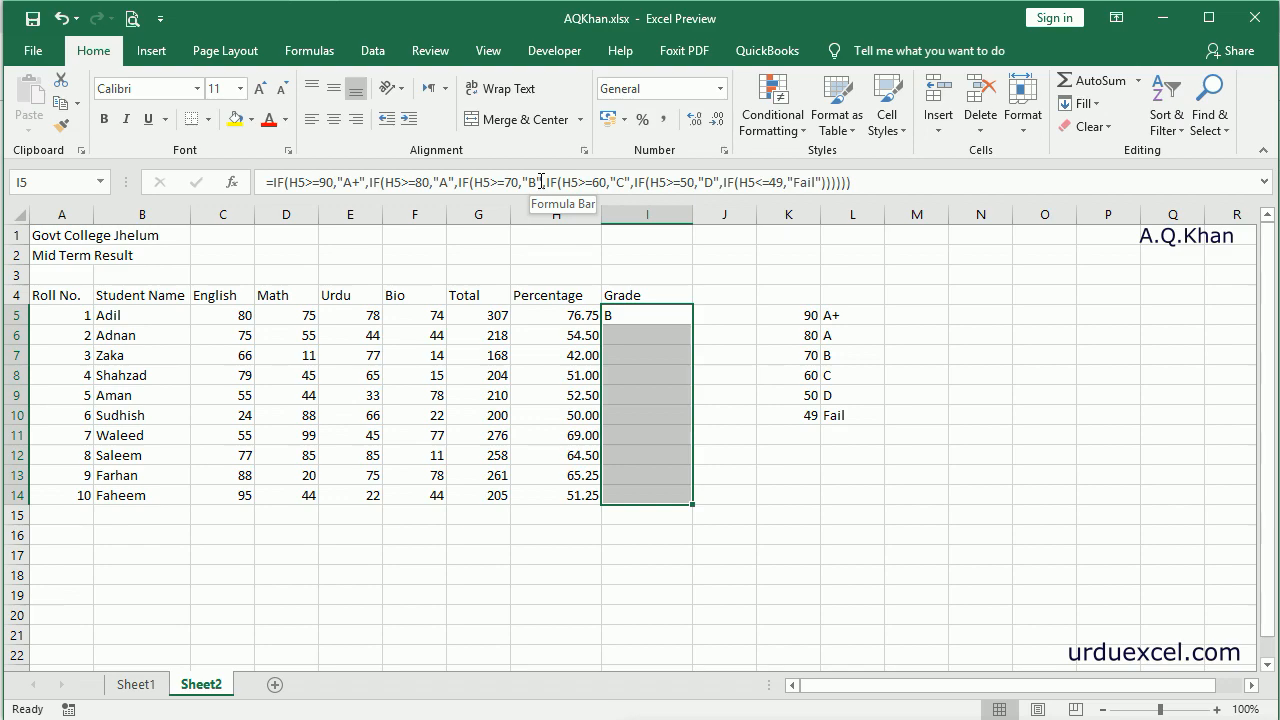
key("ctrl+d")
Check the copied grade formulas and their results in the upper rows of the Grade column
key("Down")
key("Up")
key("Down")
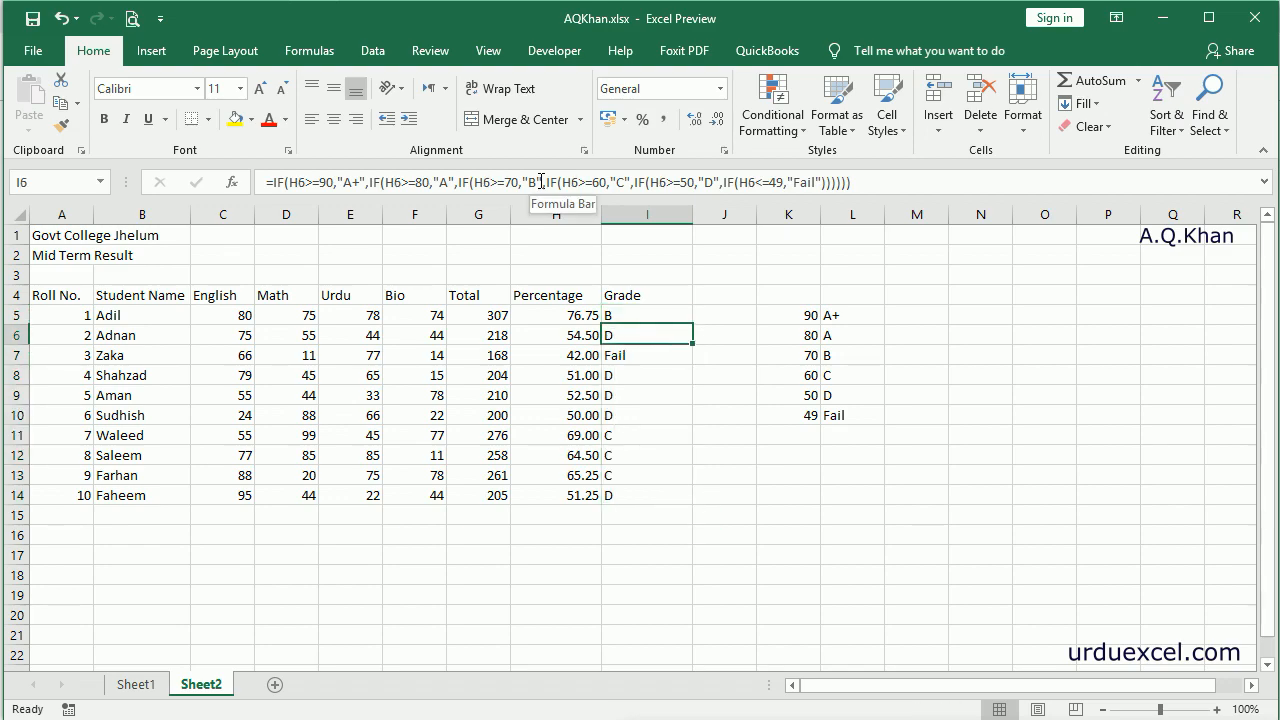
key("Down")
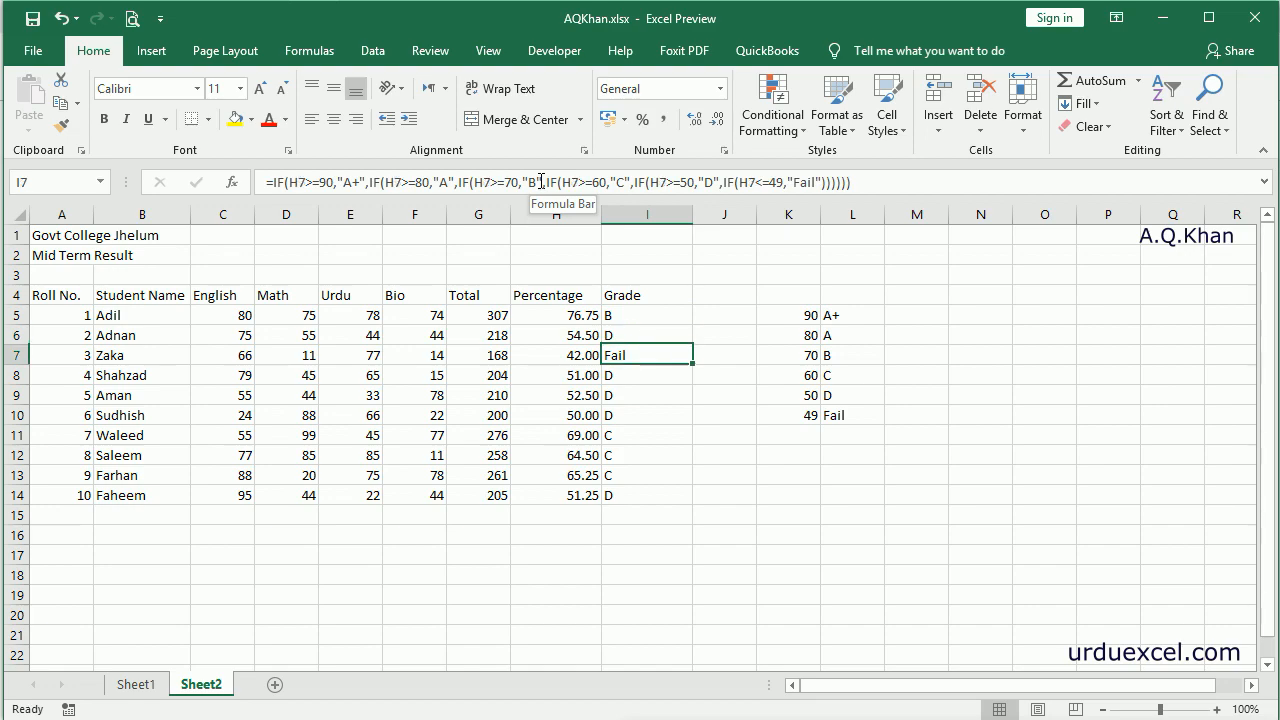
key("Down")
key("Down")
key("Up")
key("Up")
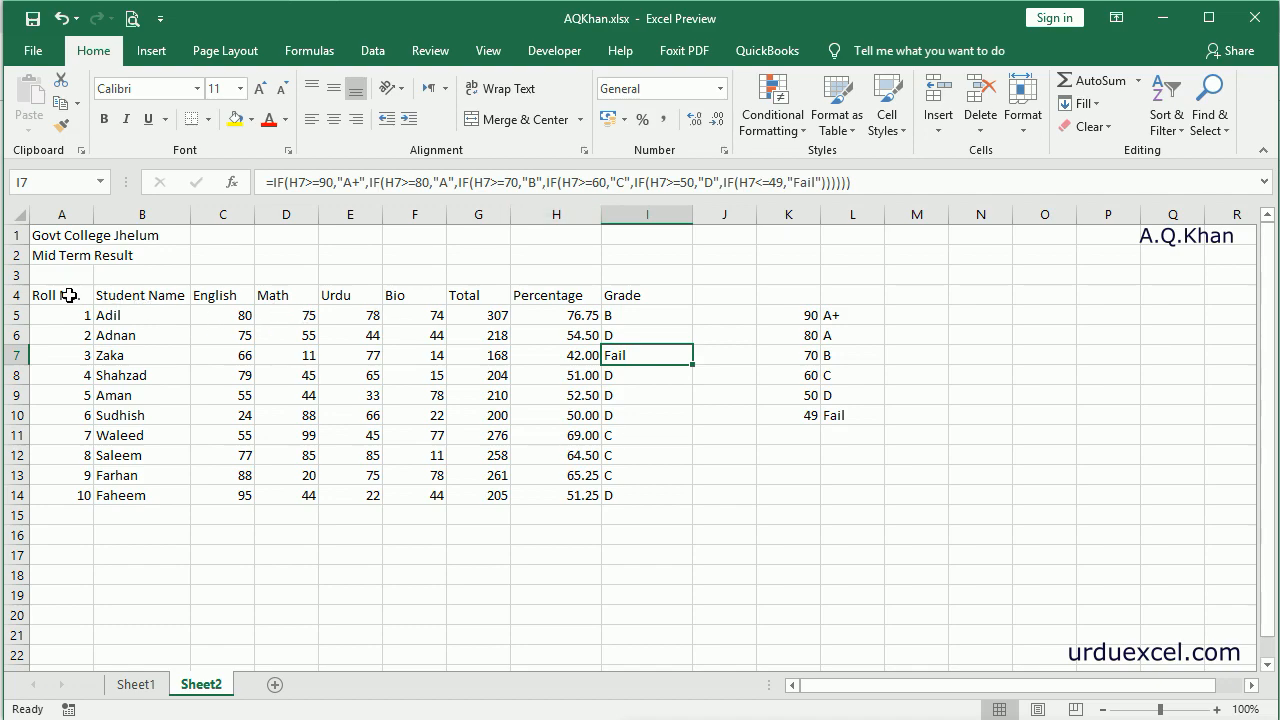
Centre the contents of the result table A4:I14, keeping the student names in B5:B14 left-aligned
left_click_drag(68, 295, 607, 499)
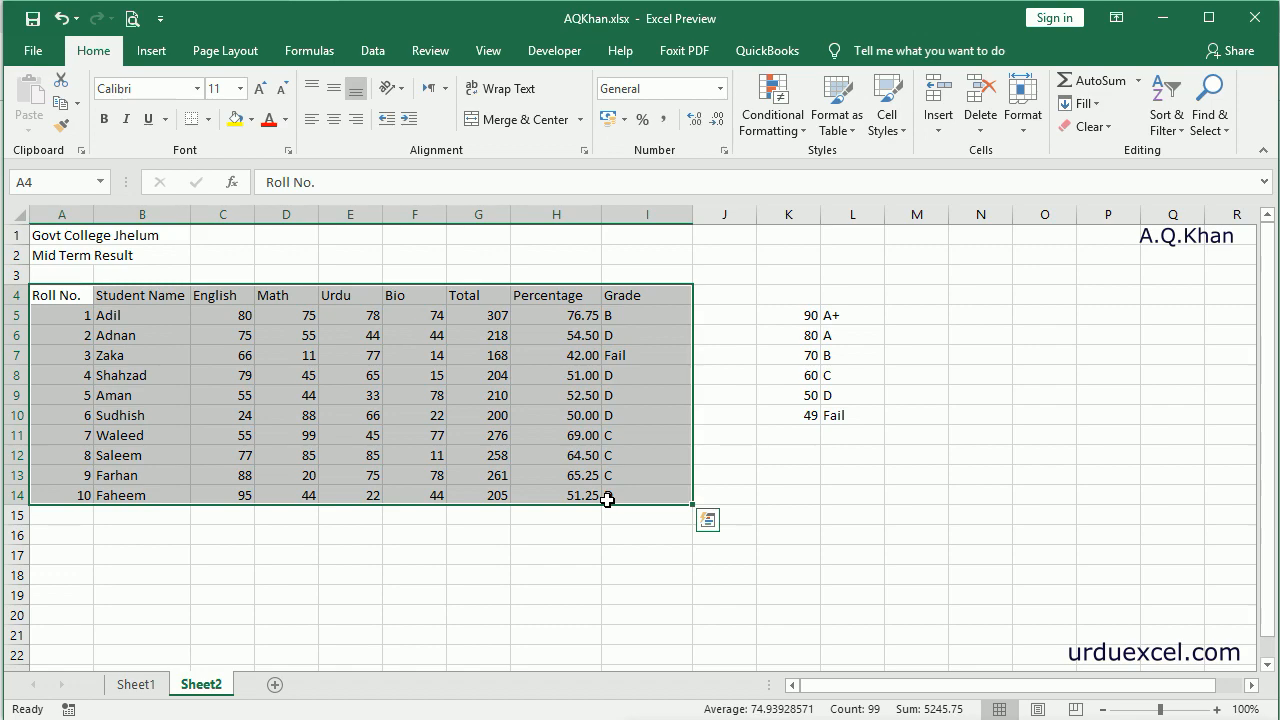
left_click(334, 119)
left_click_drag(168, 314, 168, 494)
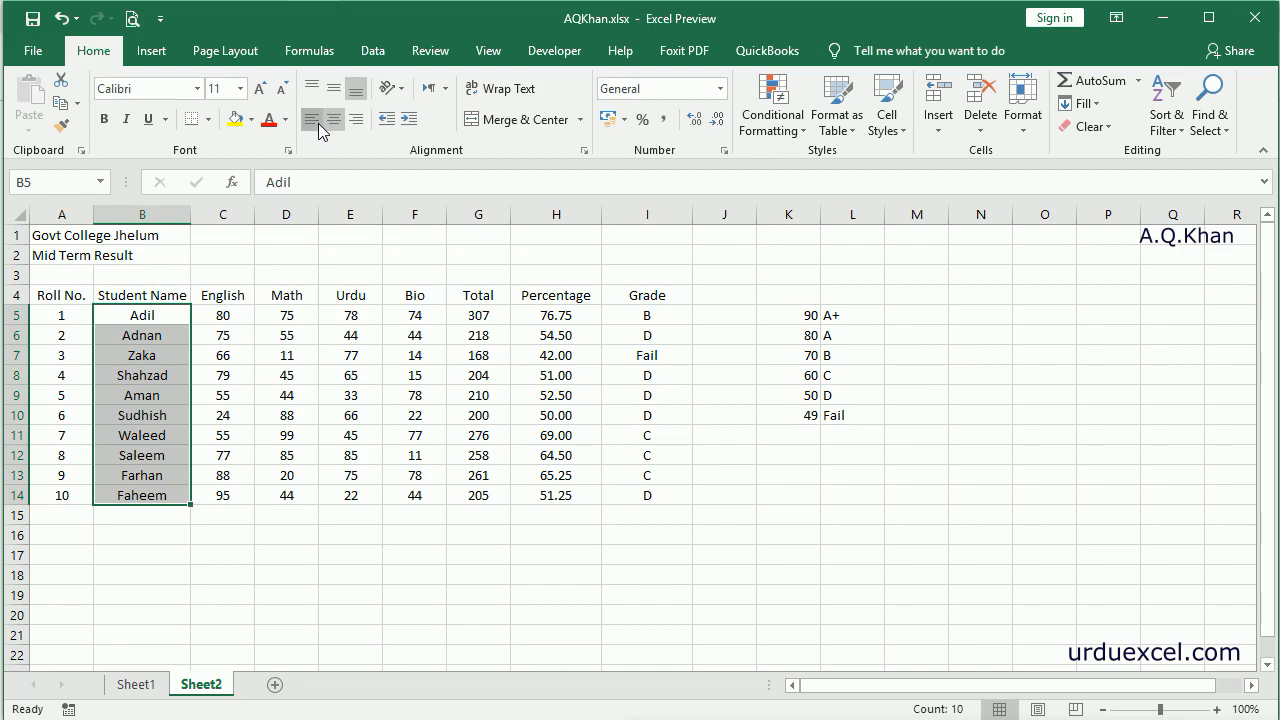
left_click(312, 119)
Apply all borders and a thick outside border to the result table A4:I14
left_click_drag(45, 295, 655, 496)
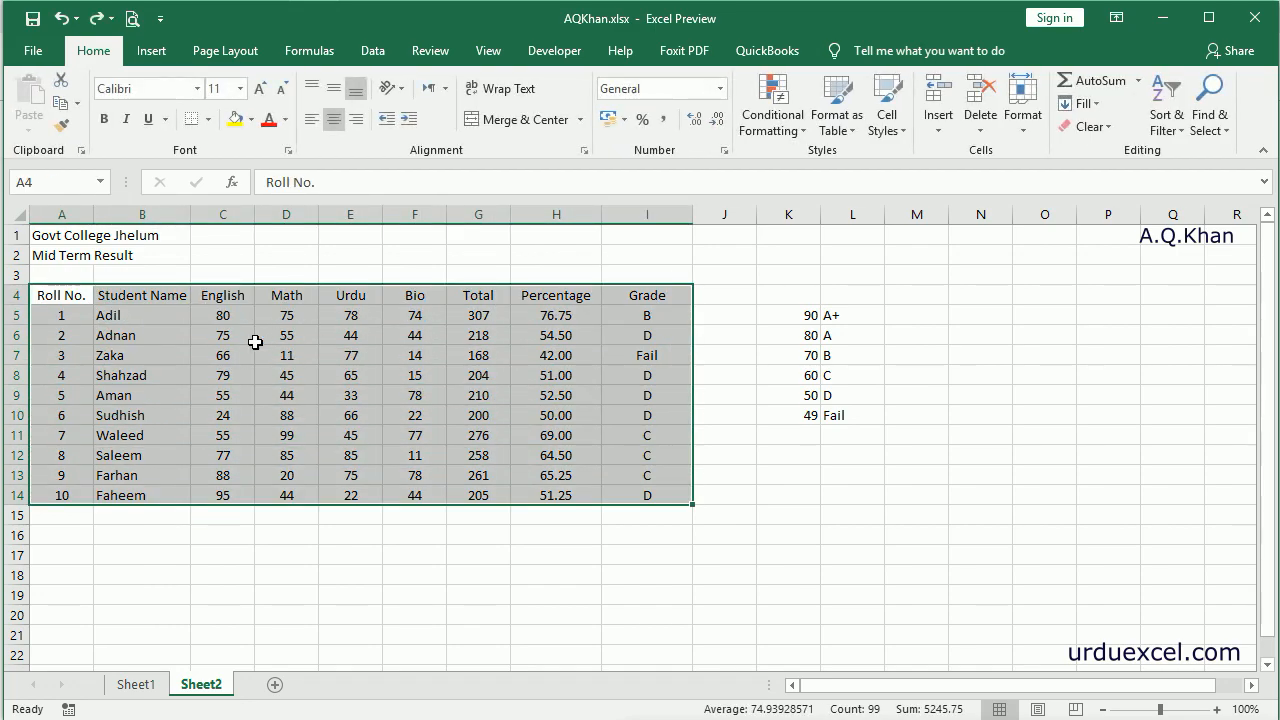
left_click(208, 120)
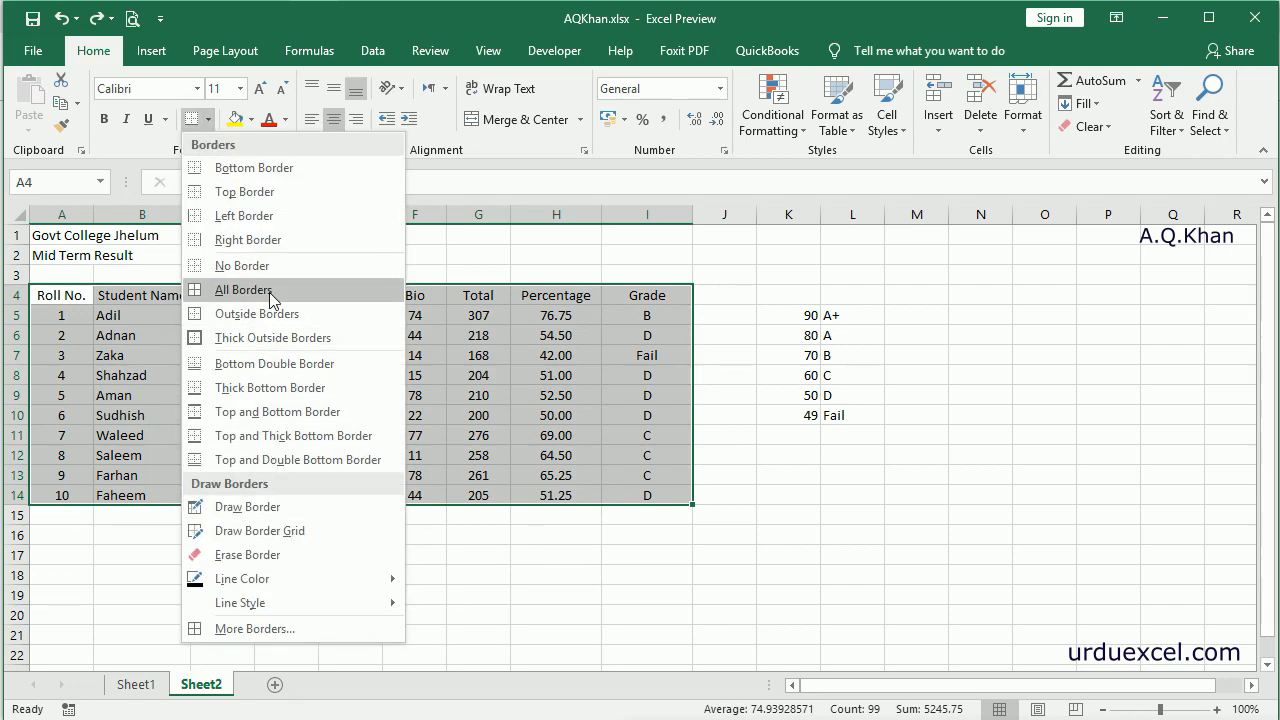
left_click(243, 290)
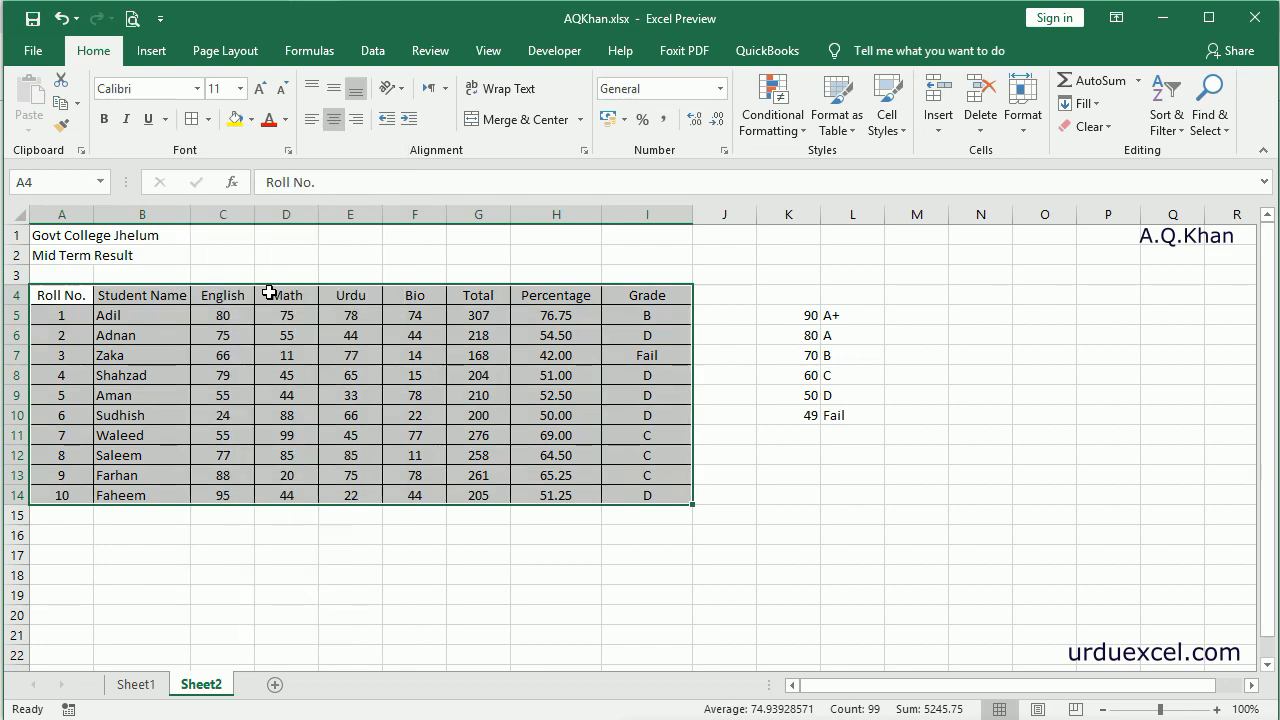
left_click(208, 120)
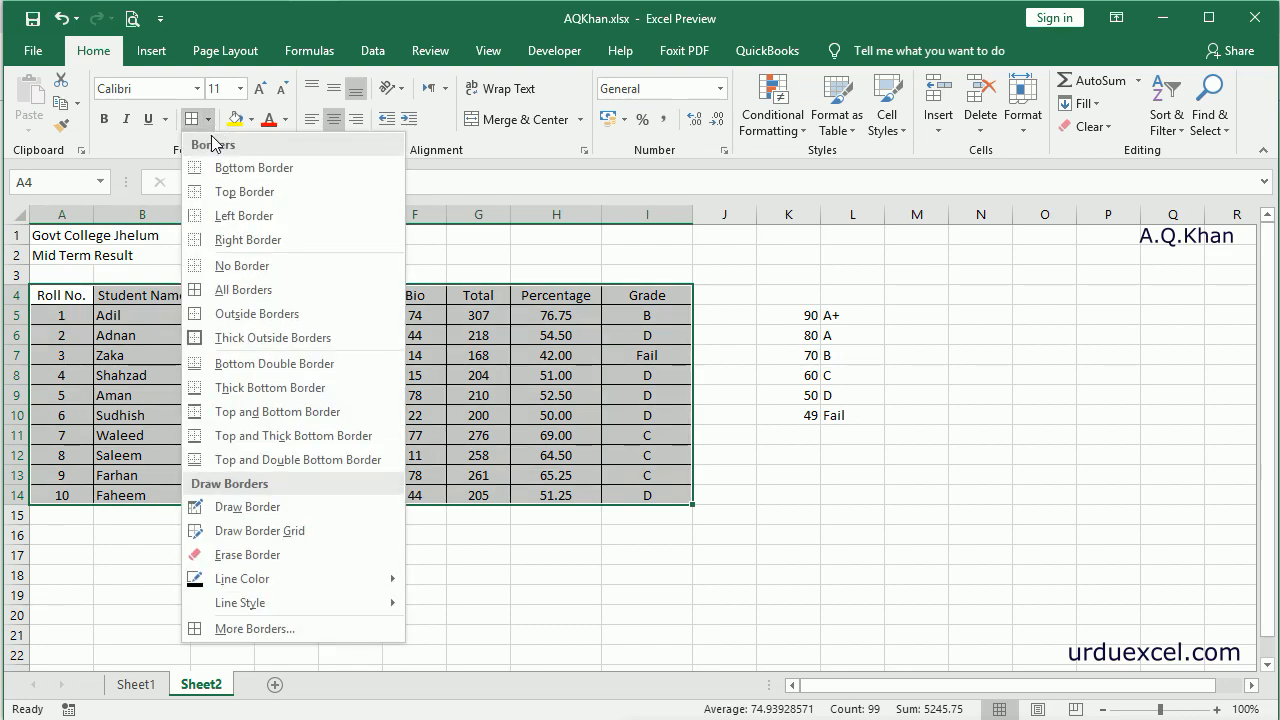
left_click(271, 339)
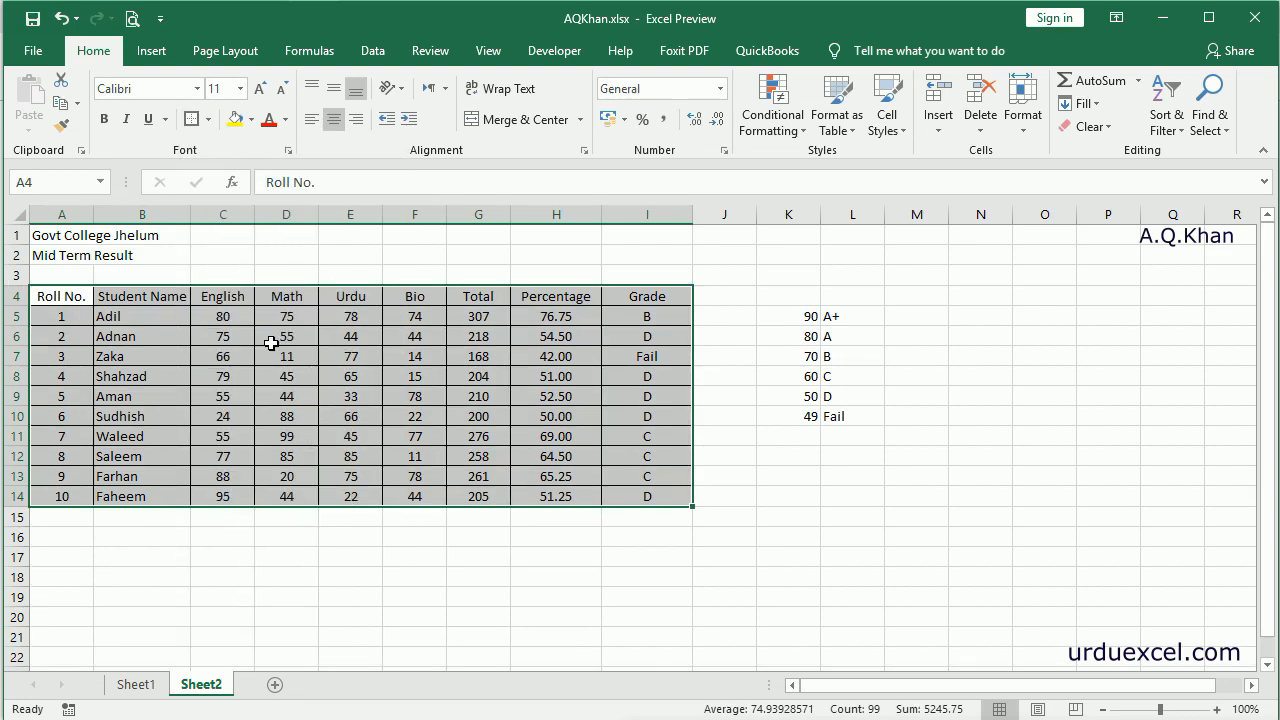
Make the header row A4:I4 bold and fill it with light grey
left_click_drag(86, 297, 636, 292)
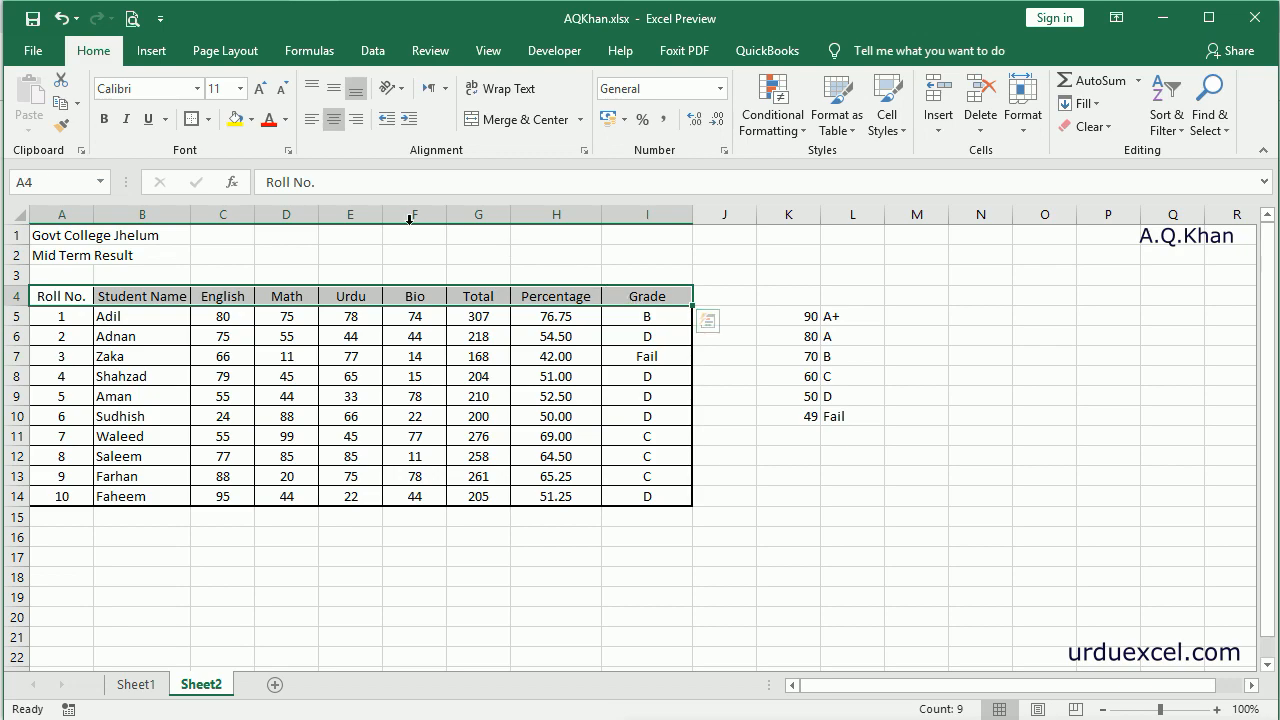
left_click(104, 119)
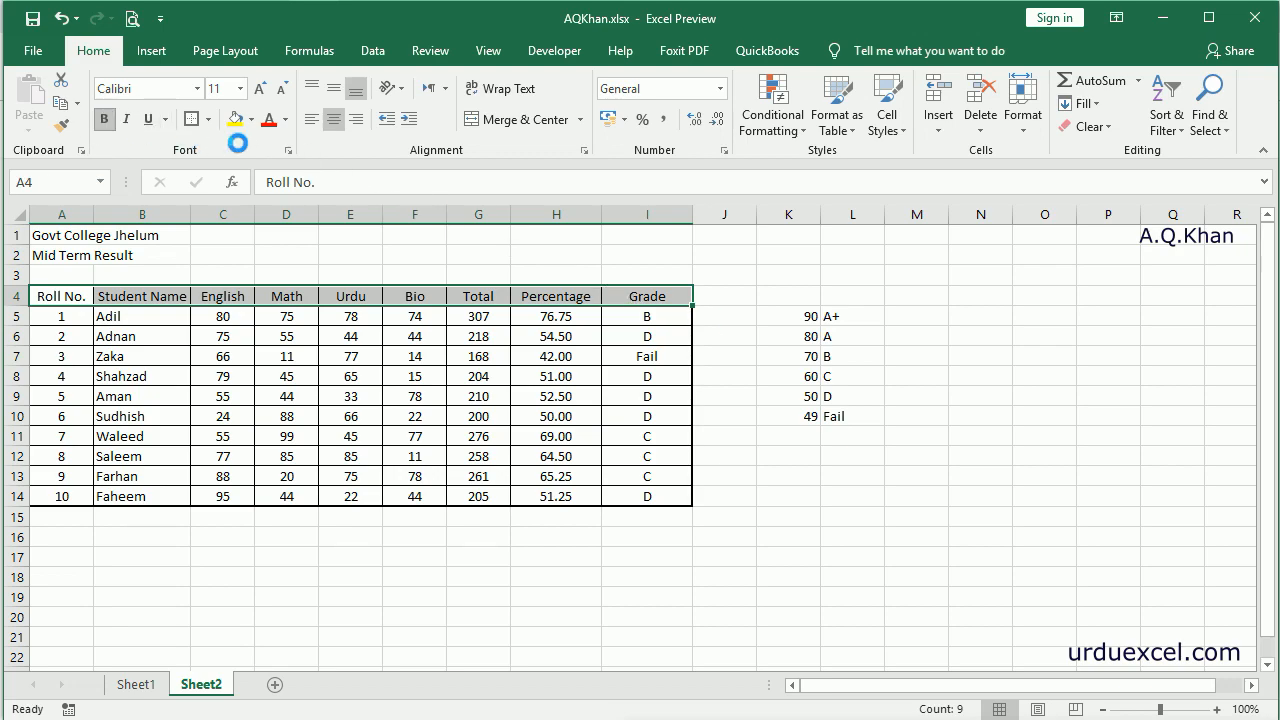
left_click(251, 119)
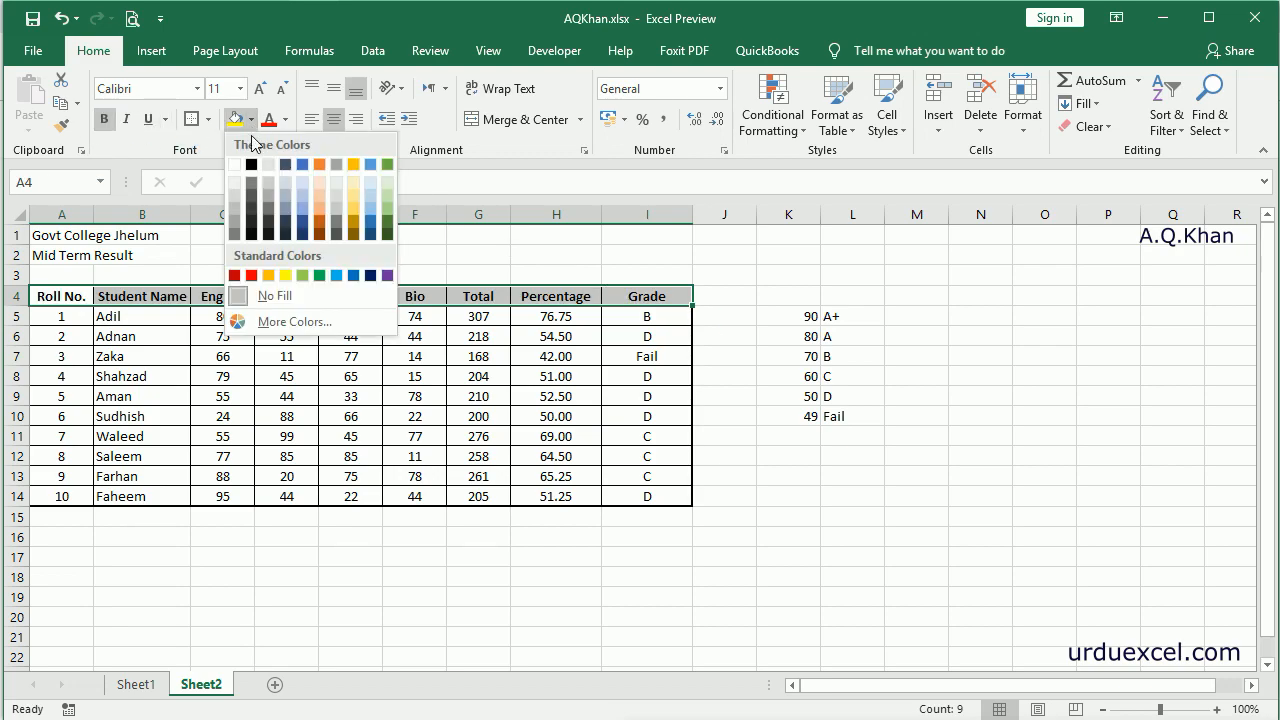
left_click(232, 193)
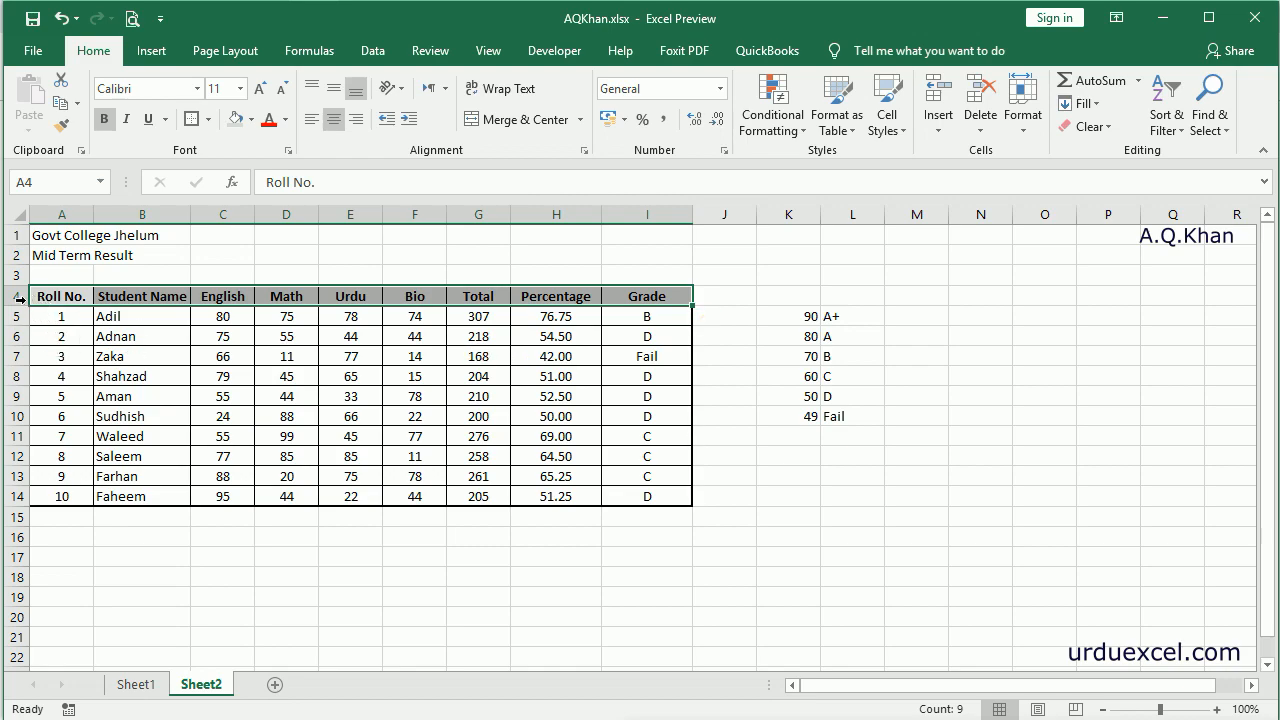
Set the height of rows 4 to 14 to 20
left_click_drag(20, 296, 12, 497)
right_click(13, 490)
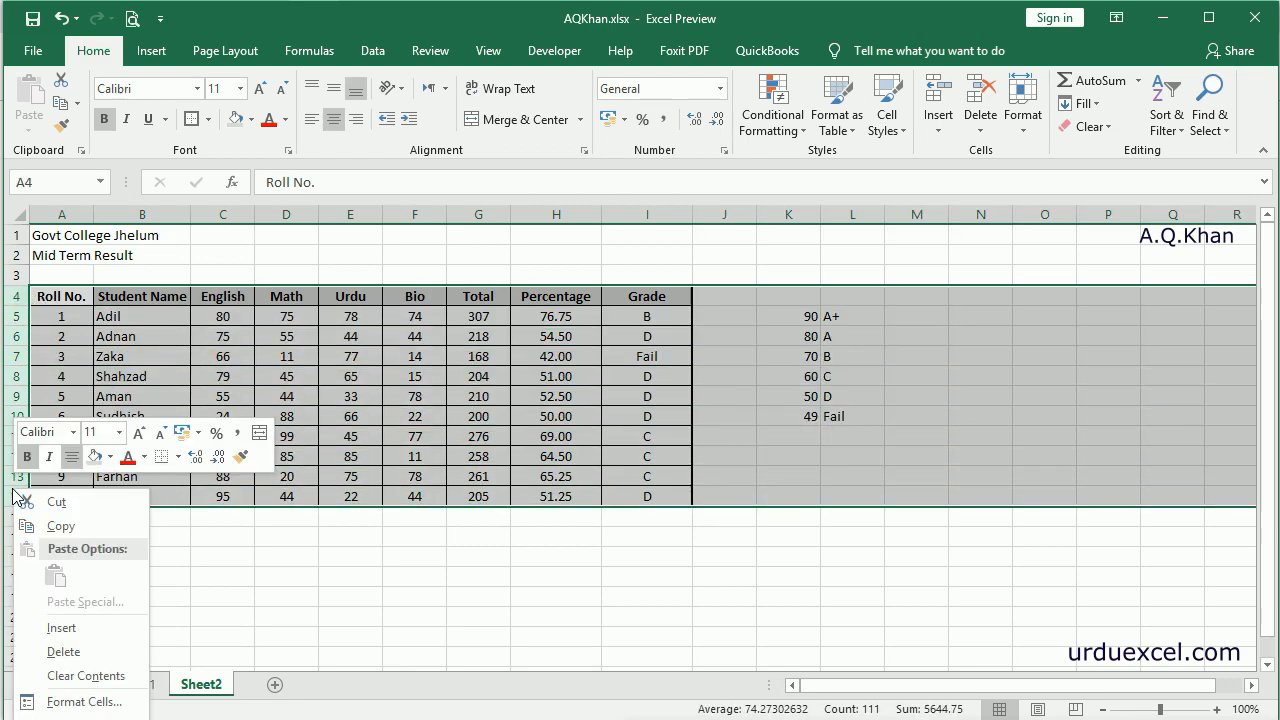
left_click(90, 719)
type("20")
key("Return")
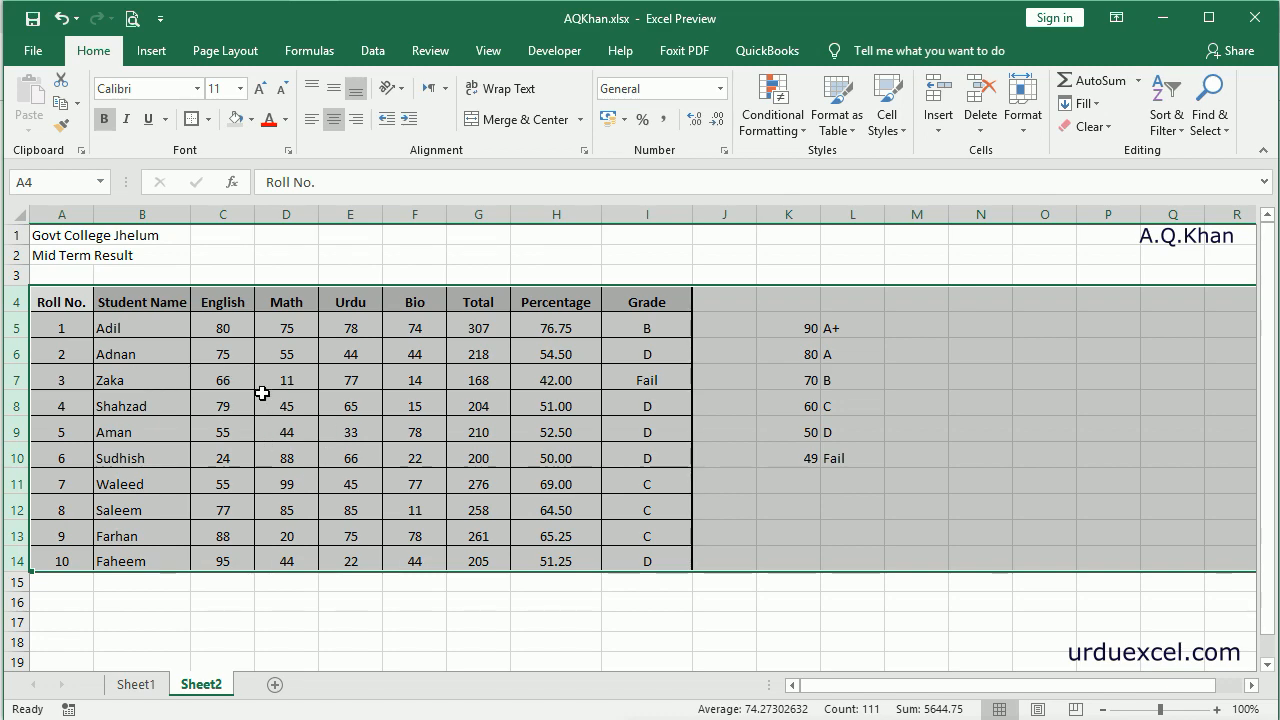
left_click(302, 475)
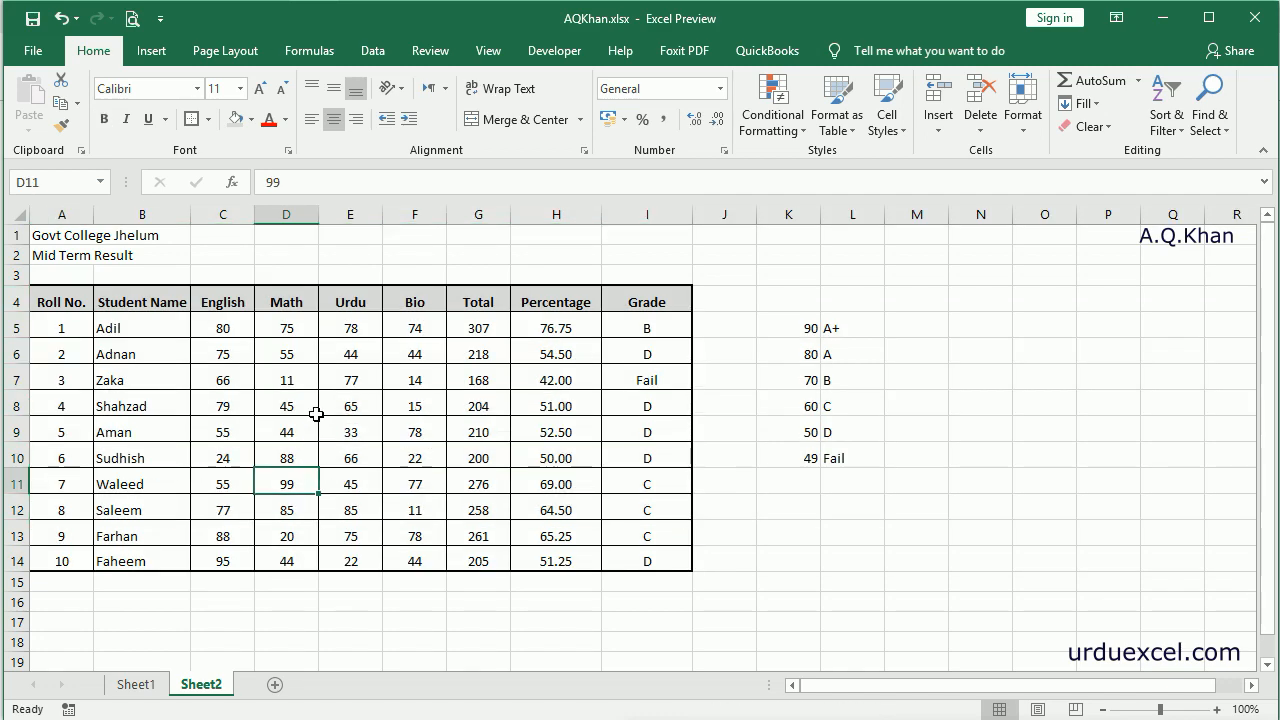
Change roll number 3's Math mark in D7 to 77, checking the percentage and grade formulas around the edit
left_click(575, 330)
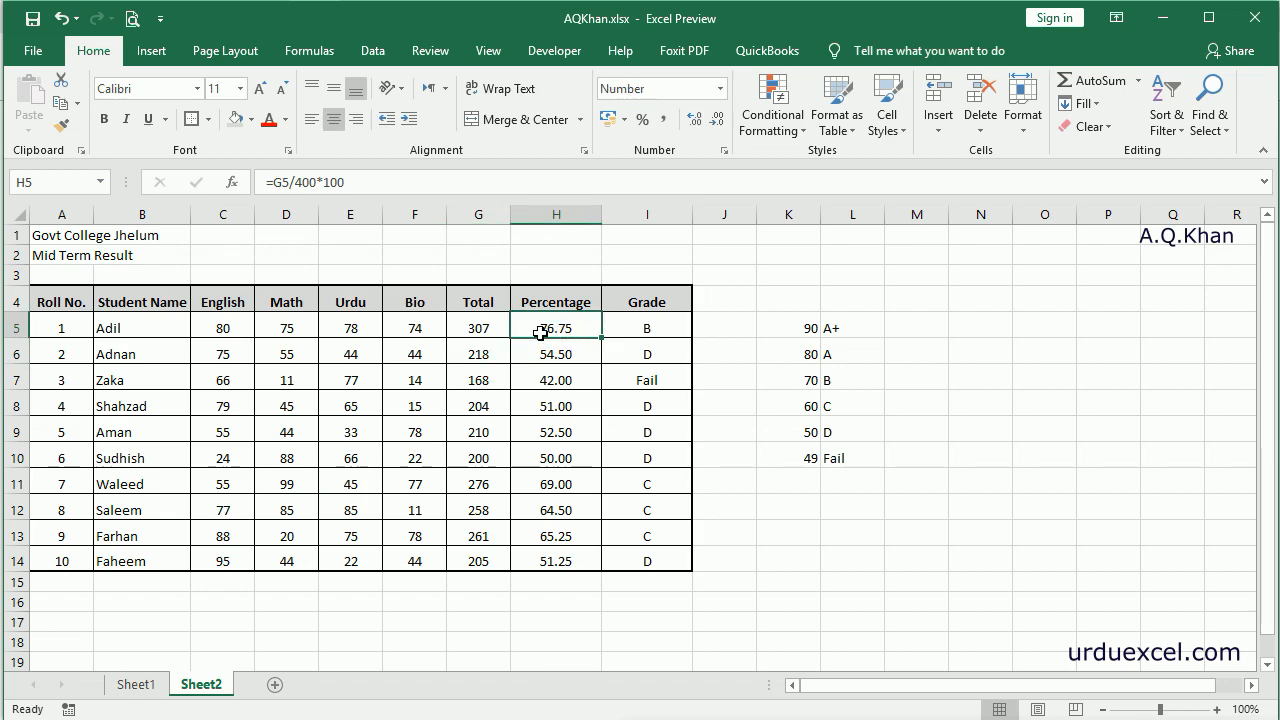
left_click(640, 328)
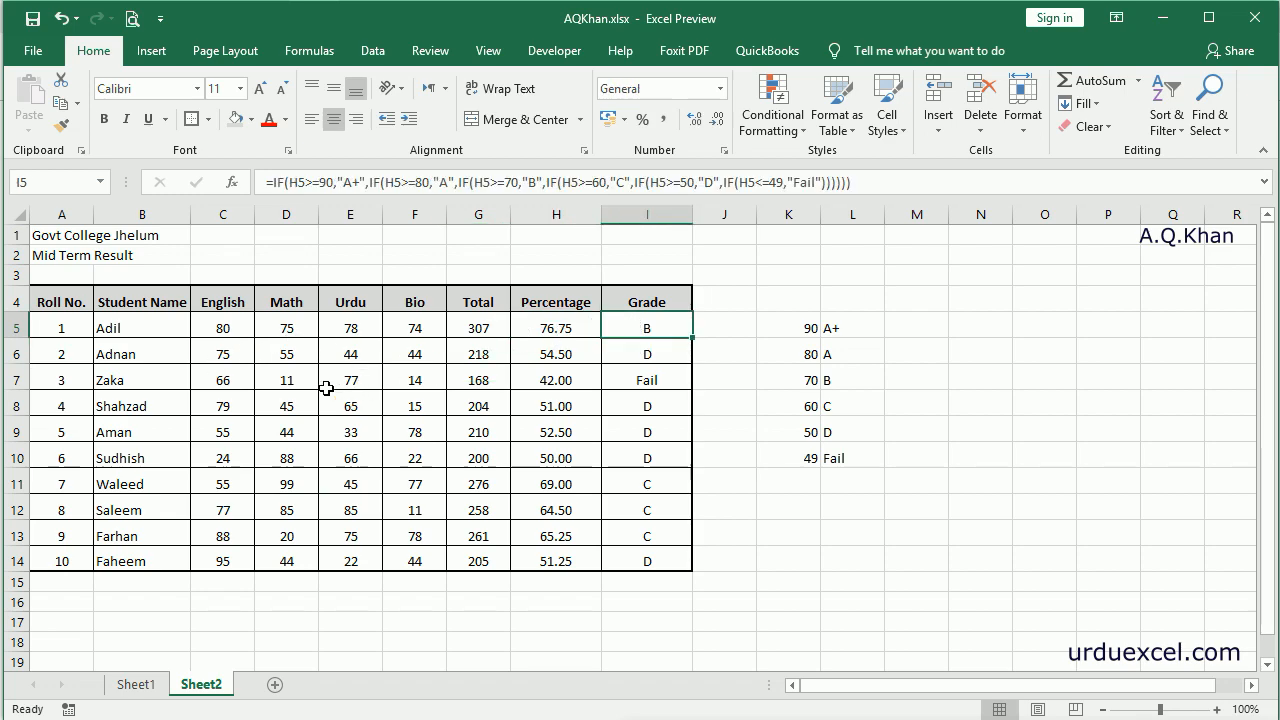
left_click(296, 381)
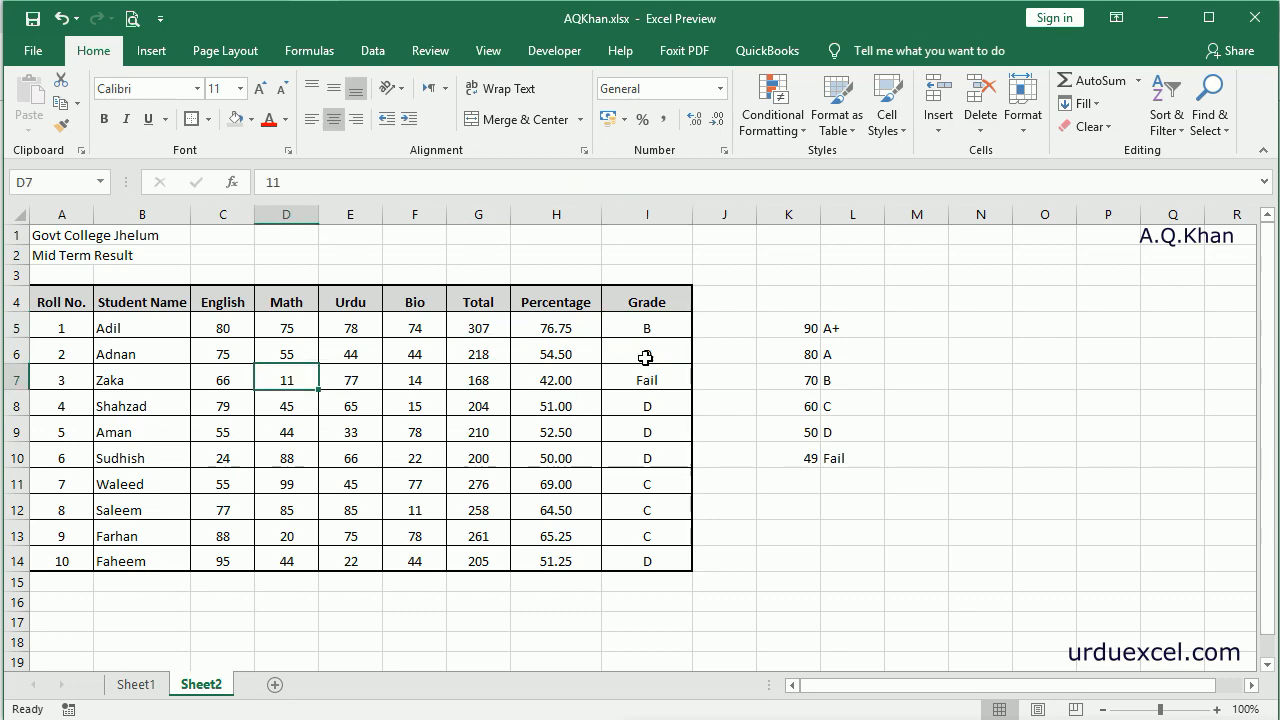
left_click(656, 380)
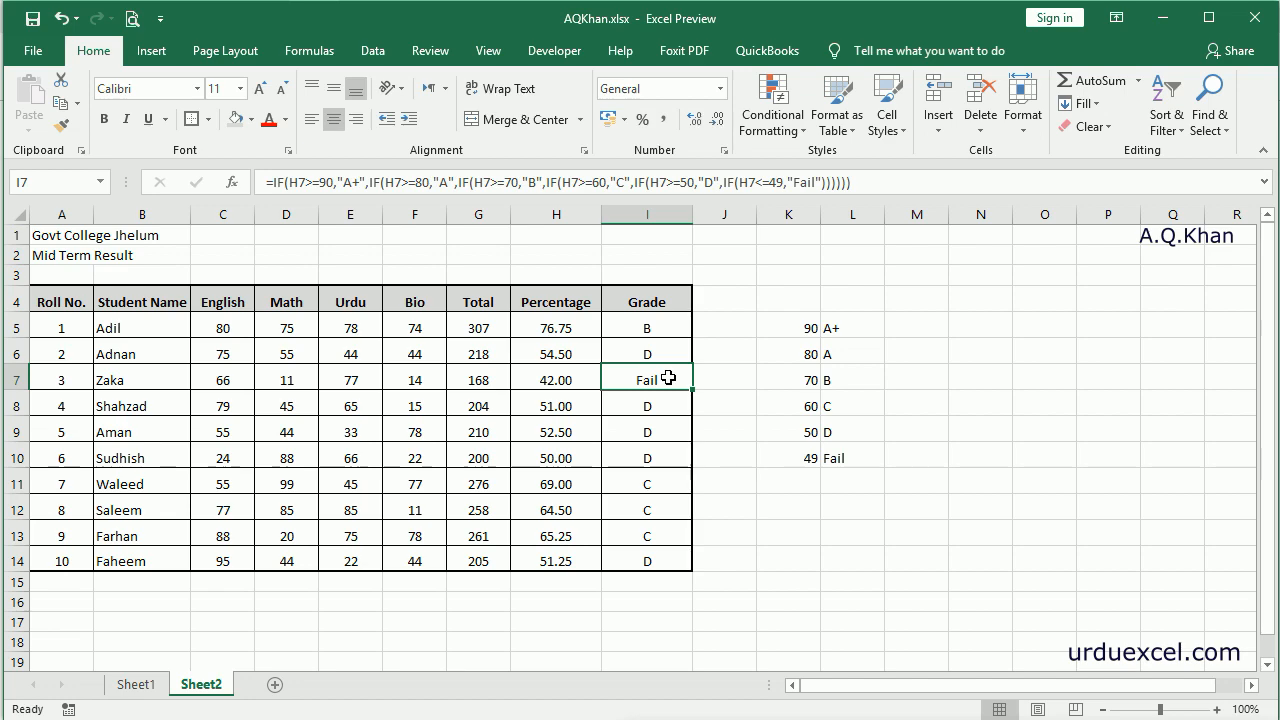
left_click(296, 384)
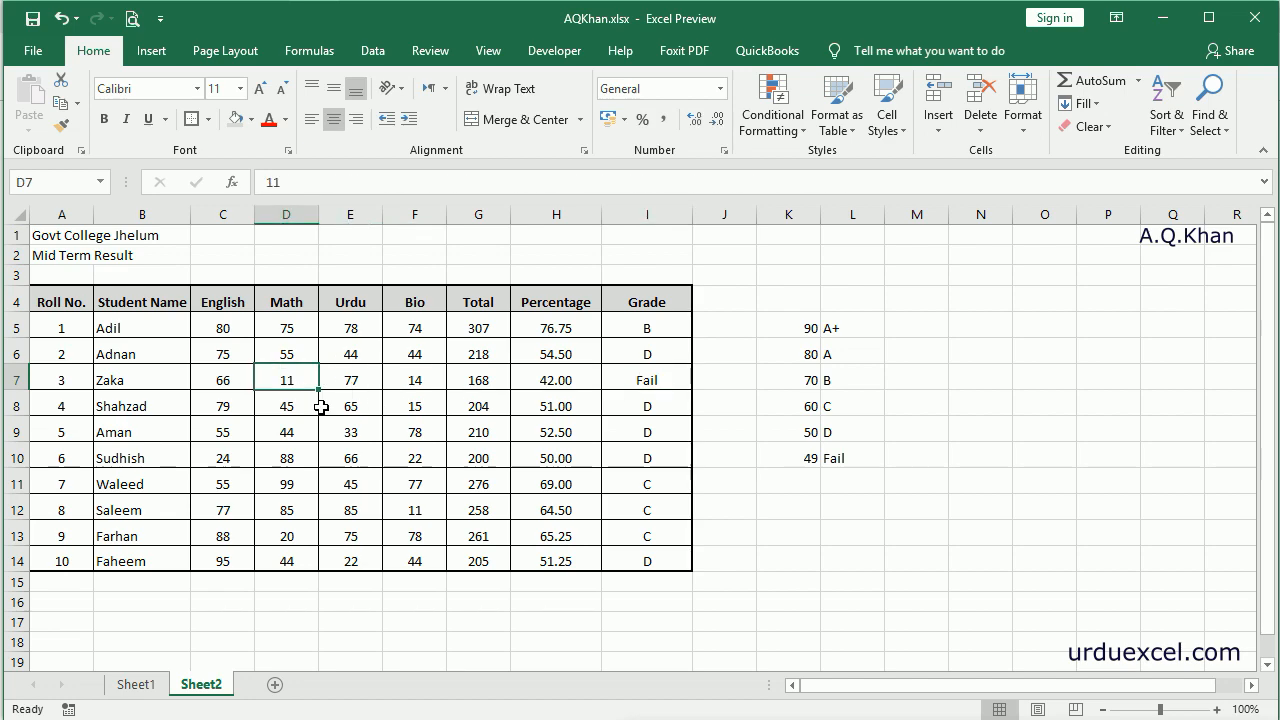
type("77")
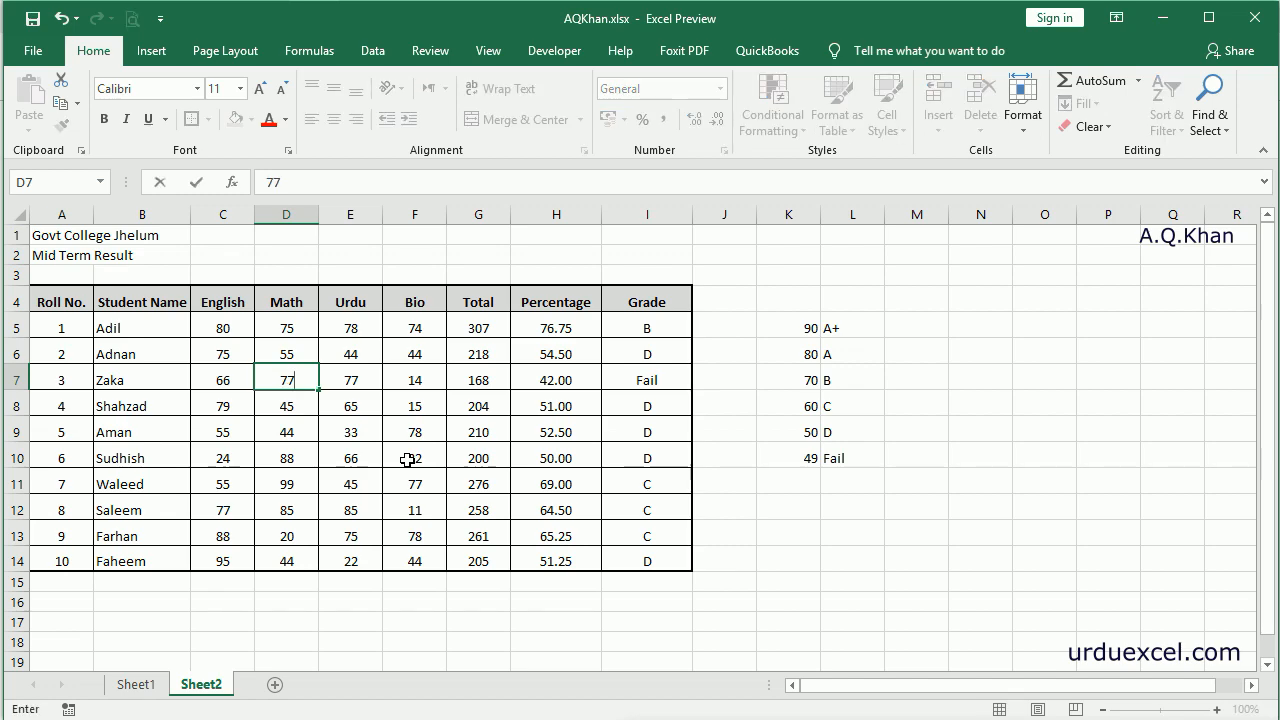
key("Tab")
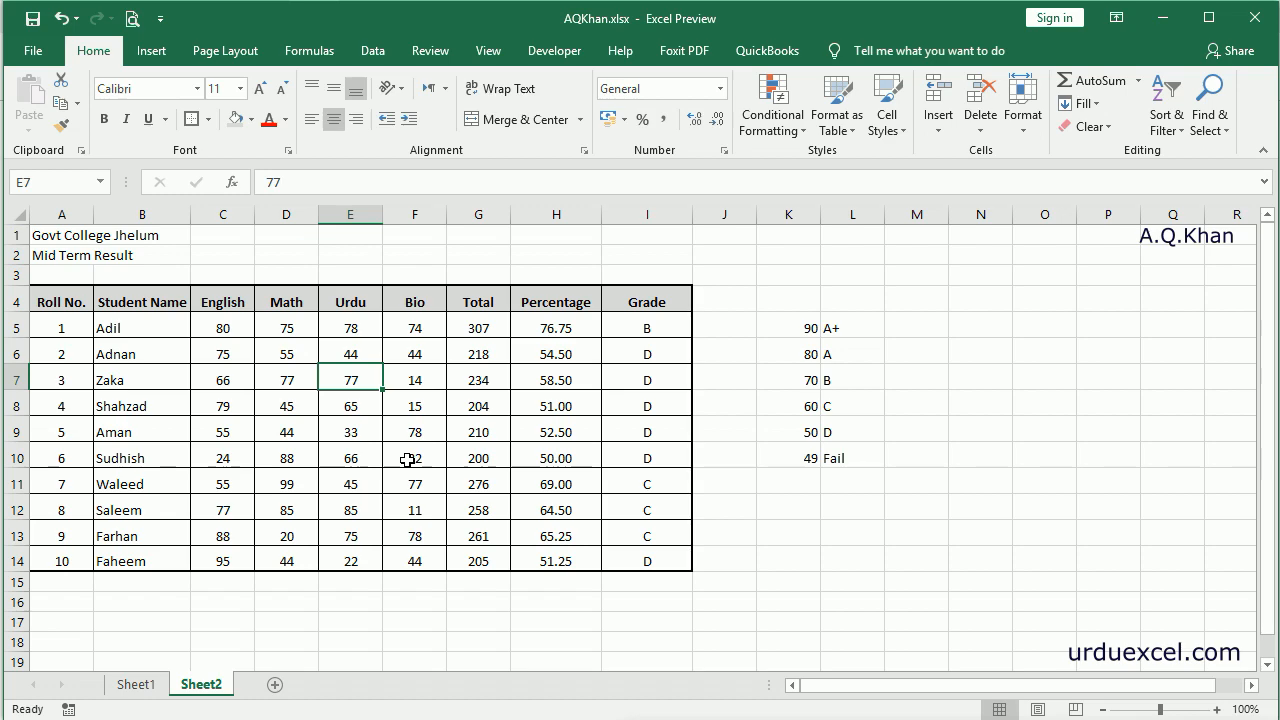
key("Right")
key("Right")
key("Right")
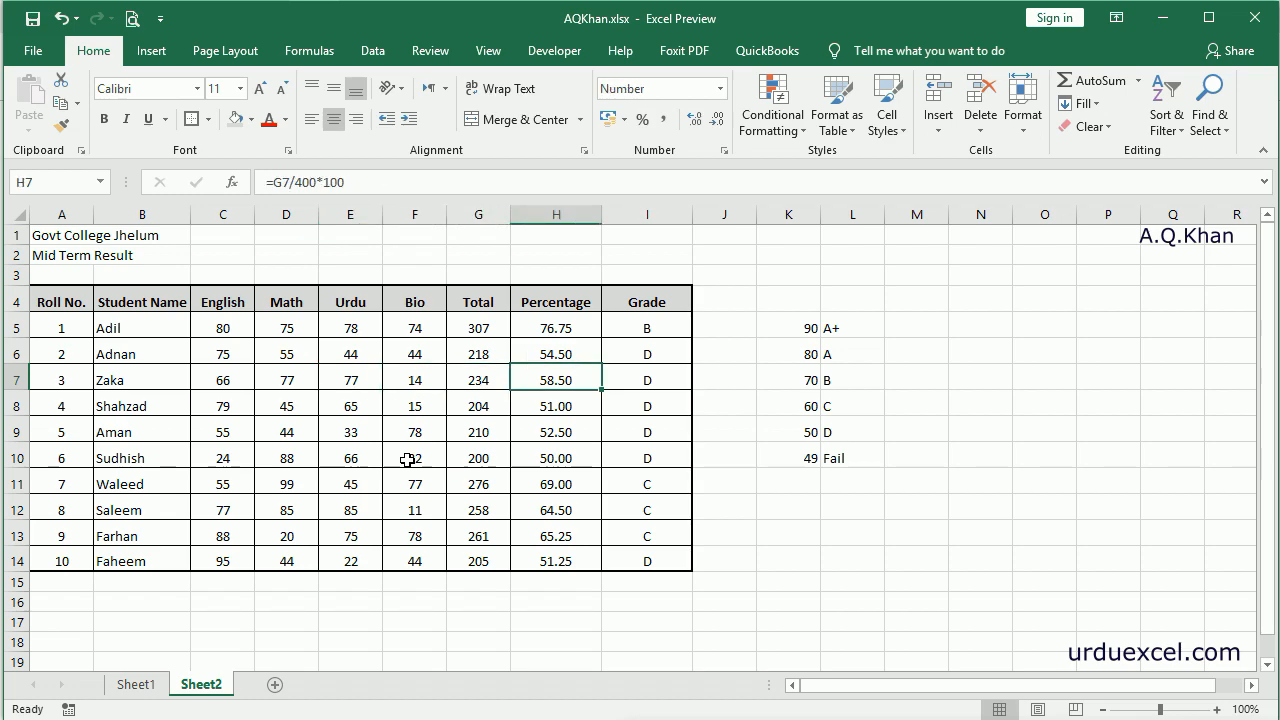
key("Up")
key("Right")
key("Up")
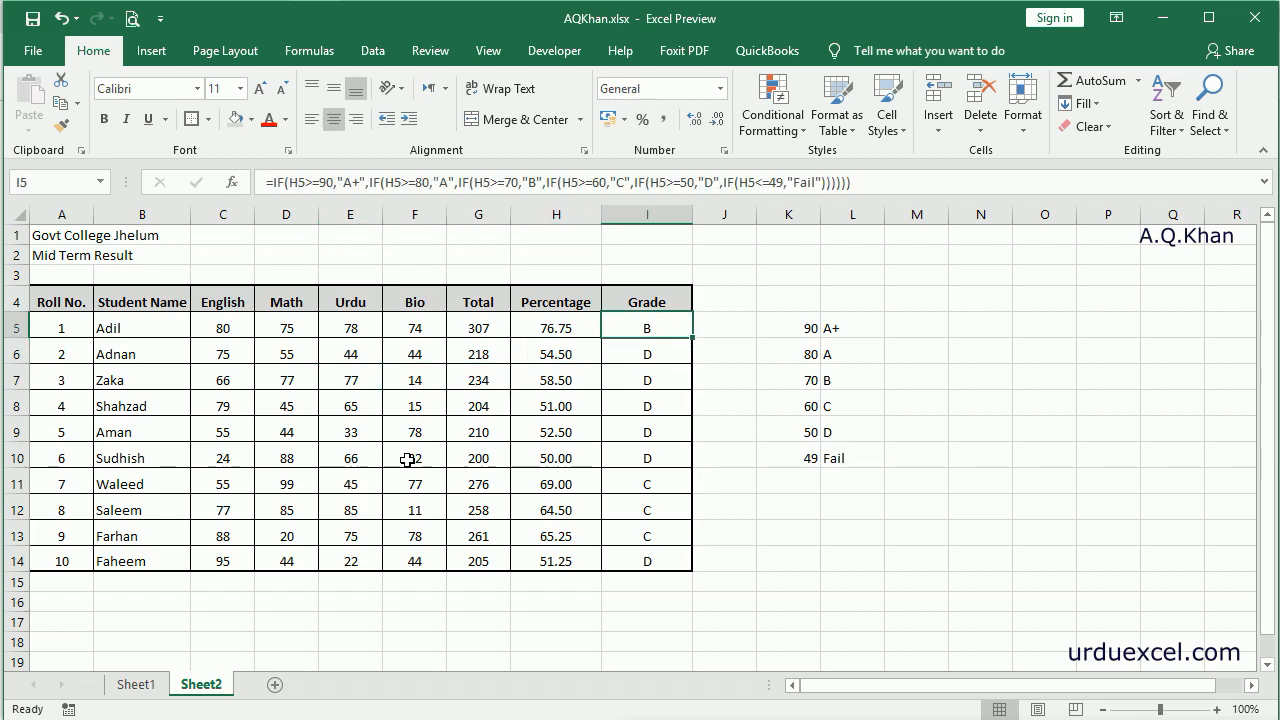
Set roll number 6's Urdu and Bio marks in E10 and F10 to 100 each
key("Left")
key("Down")
key("Down")
key("Down")
key("Down")
key("Down")
key("Left")
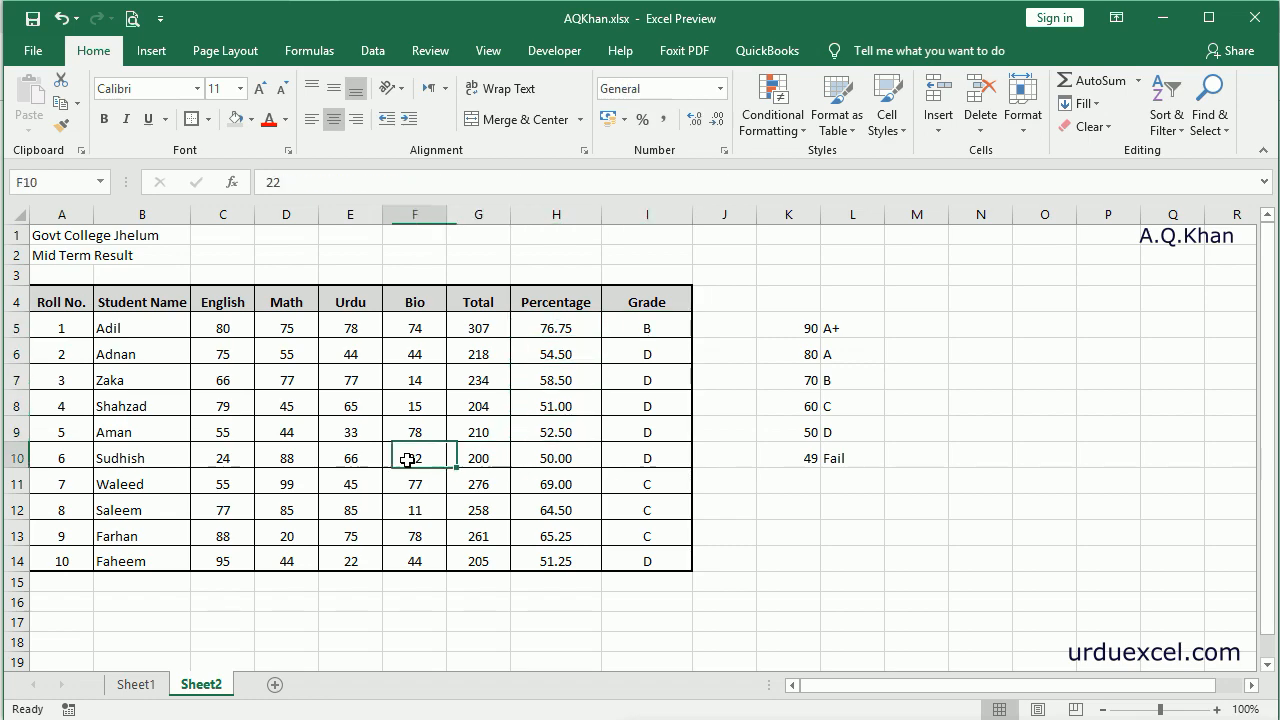
key("Left")
key("Left")
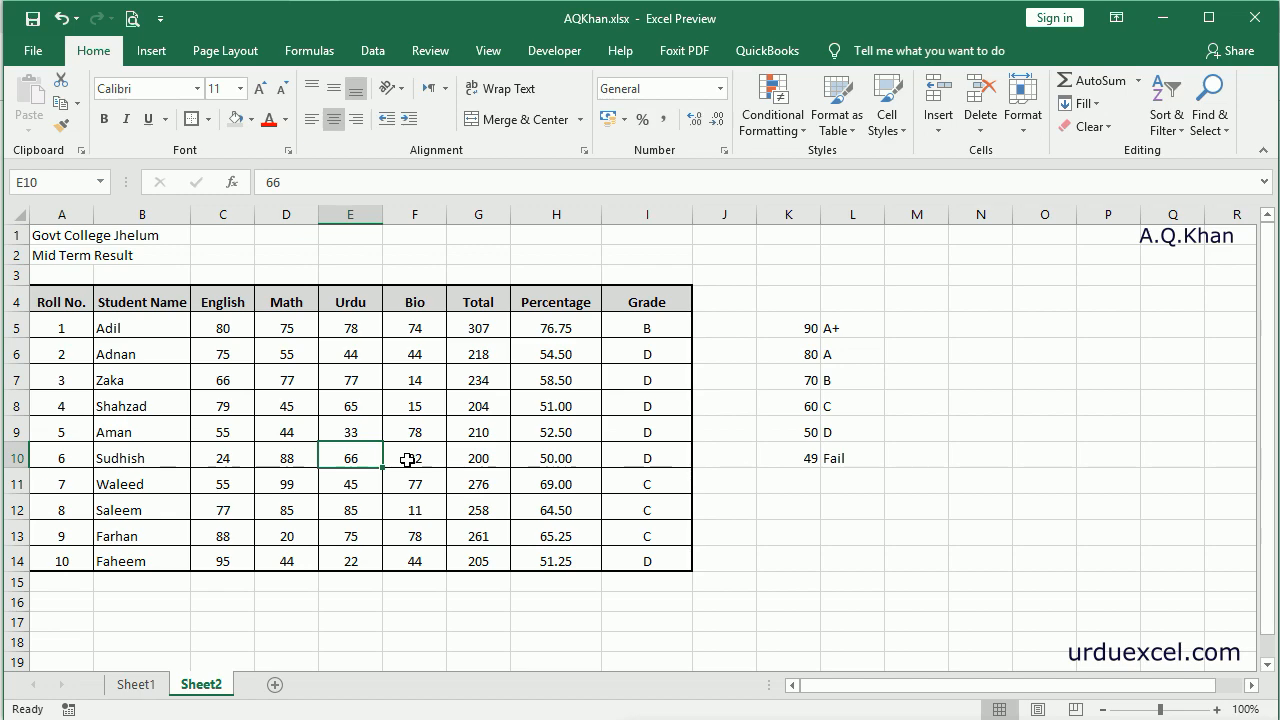
type("100")
key("Right")
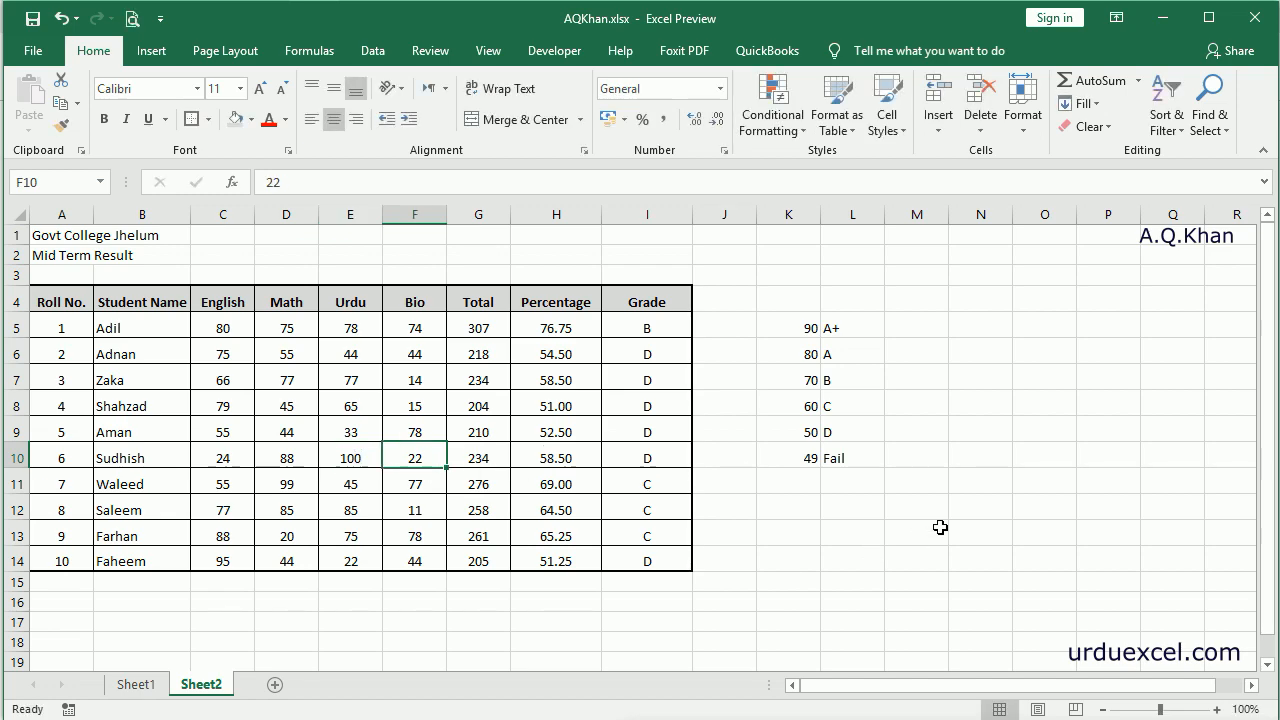
type("100")
key("Right")
Set roll number 6's English mark in C10 to 88 and check the percentage and grade in H10 and I10
key("Left")
key("Left")
key("Left")
key("Left")
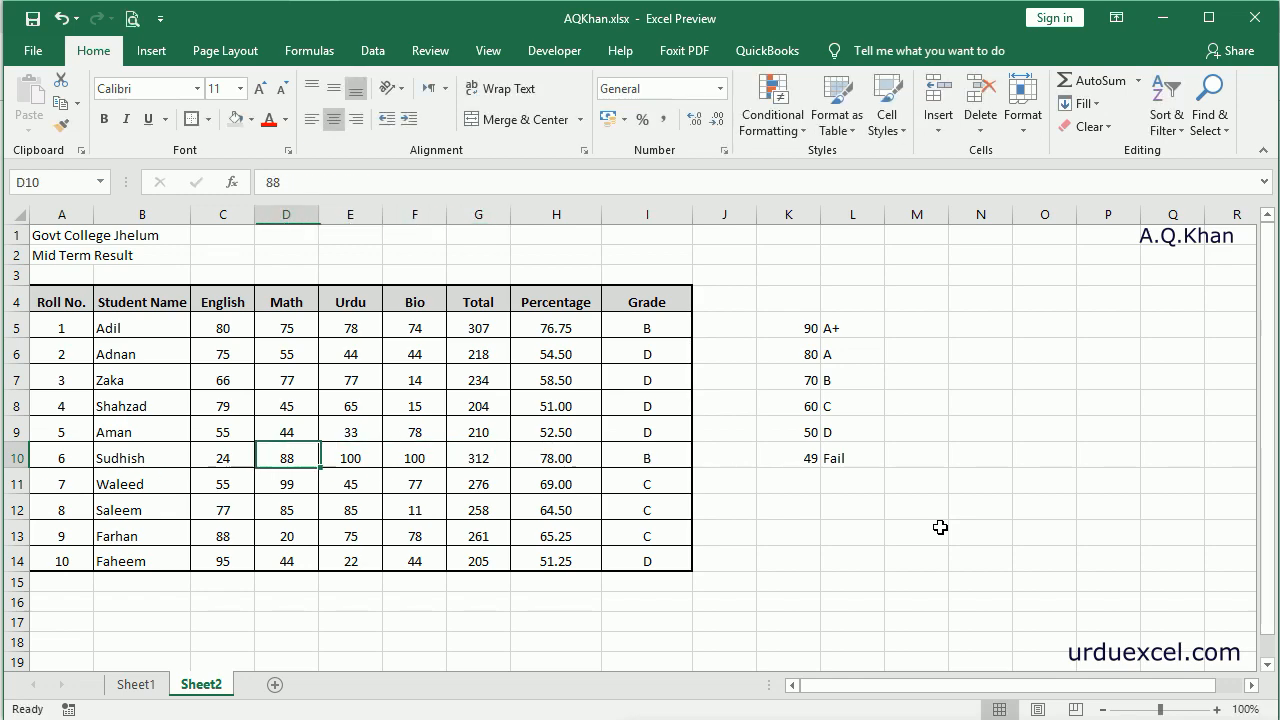
type("88")
key("Right")
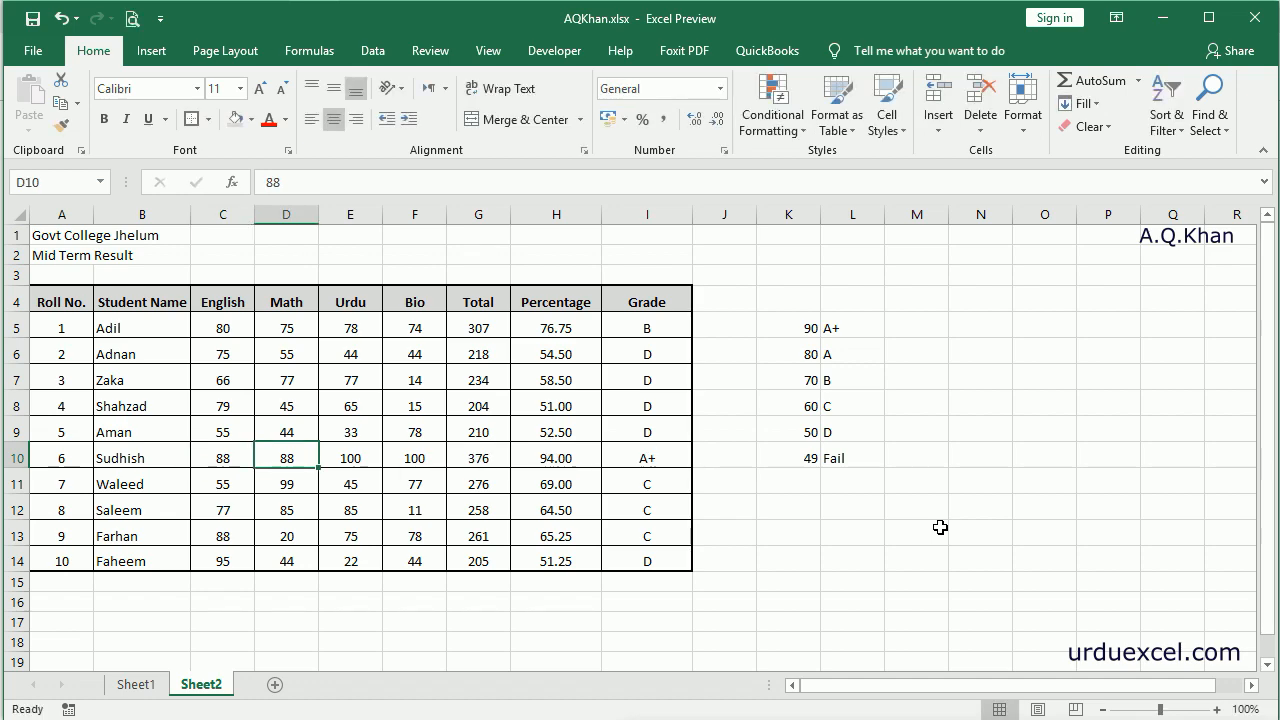
key("Right")
key("Right")
key("Right")
key("Right")
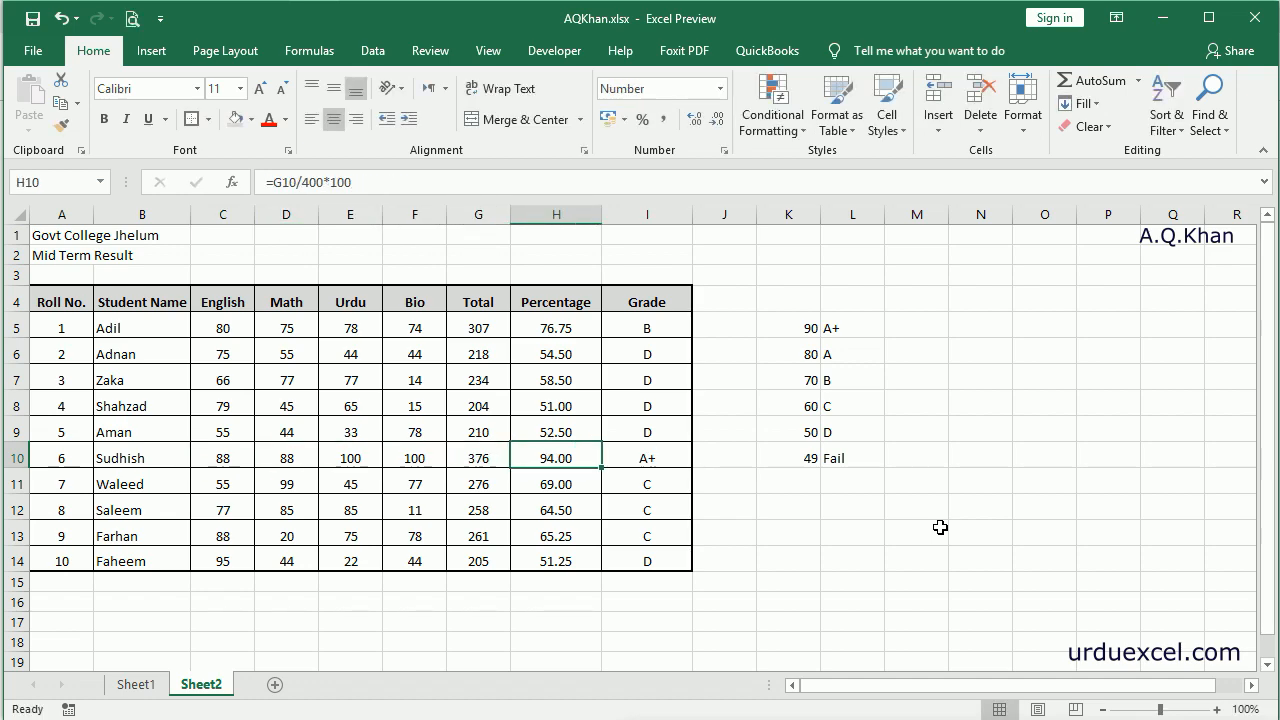
key("Right")
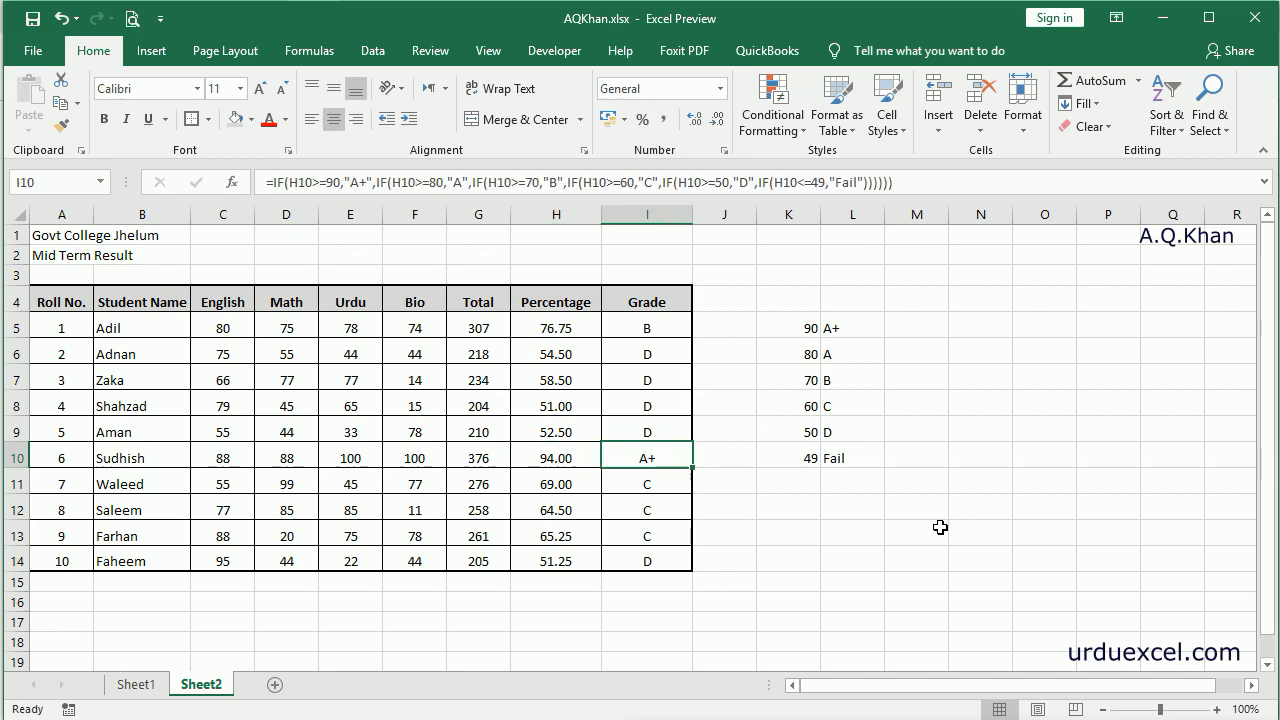
Set roll number 10's Urdu mark in E14 to 5 and check the grade in I14
key("Left")
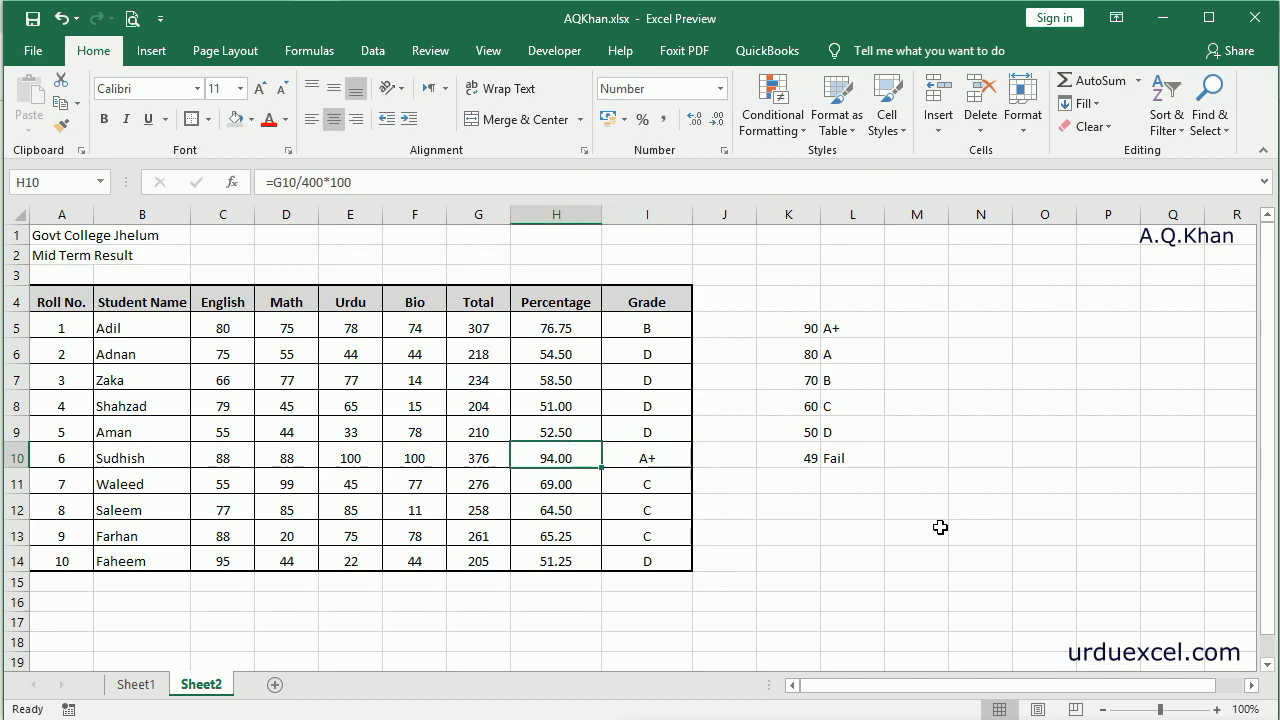
key("Down")
key("Down")
key("Down")
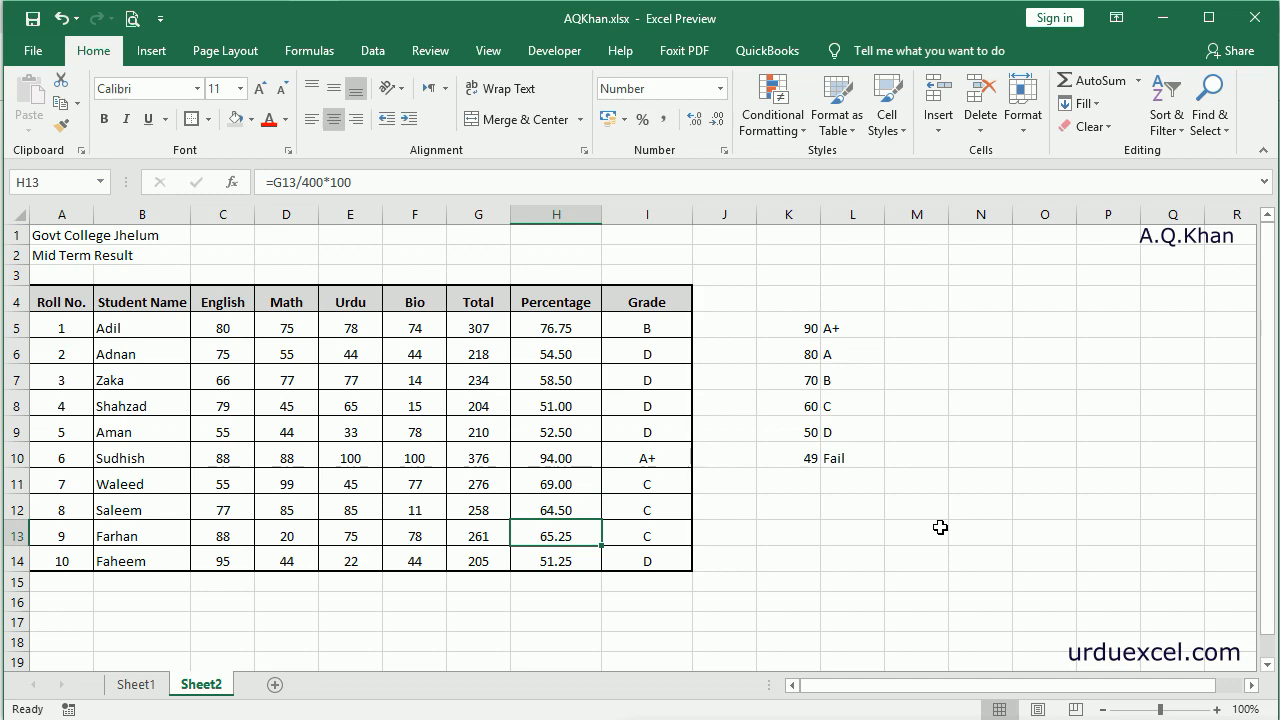
key("Down")
key("Left")
key("Left")
key("Left")
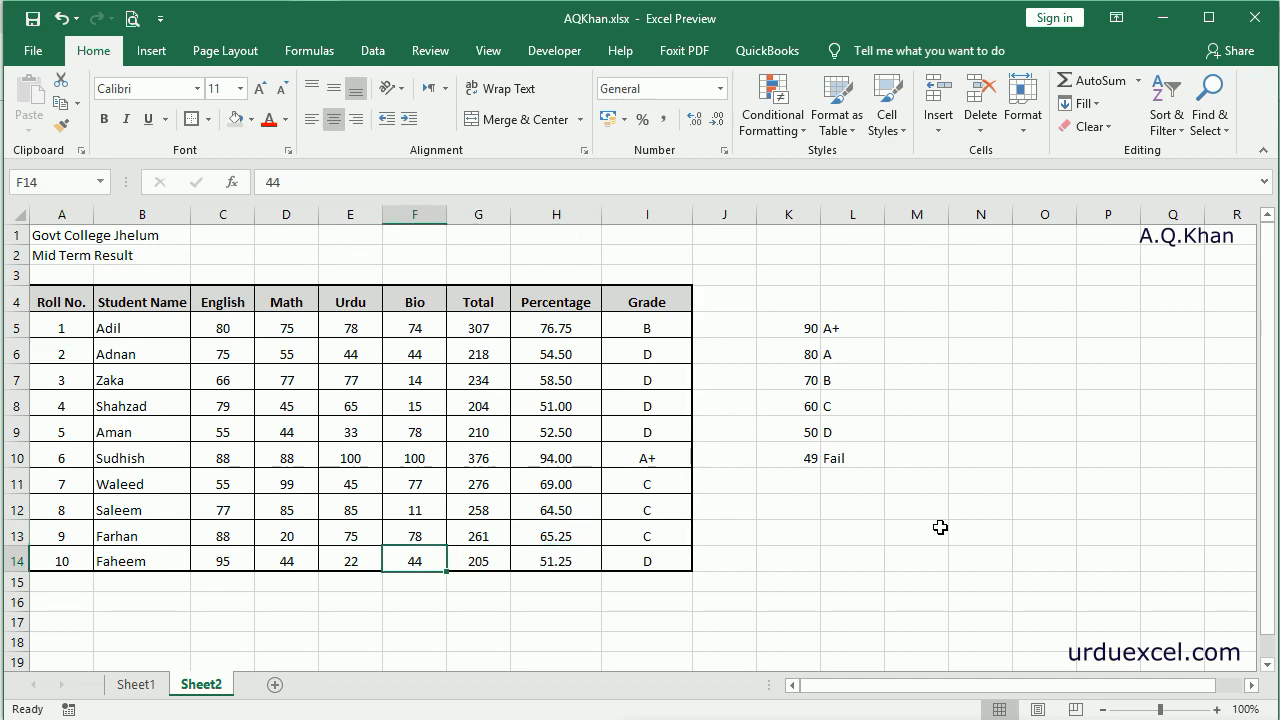
type("5")
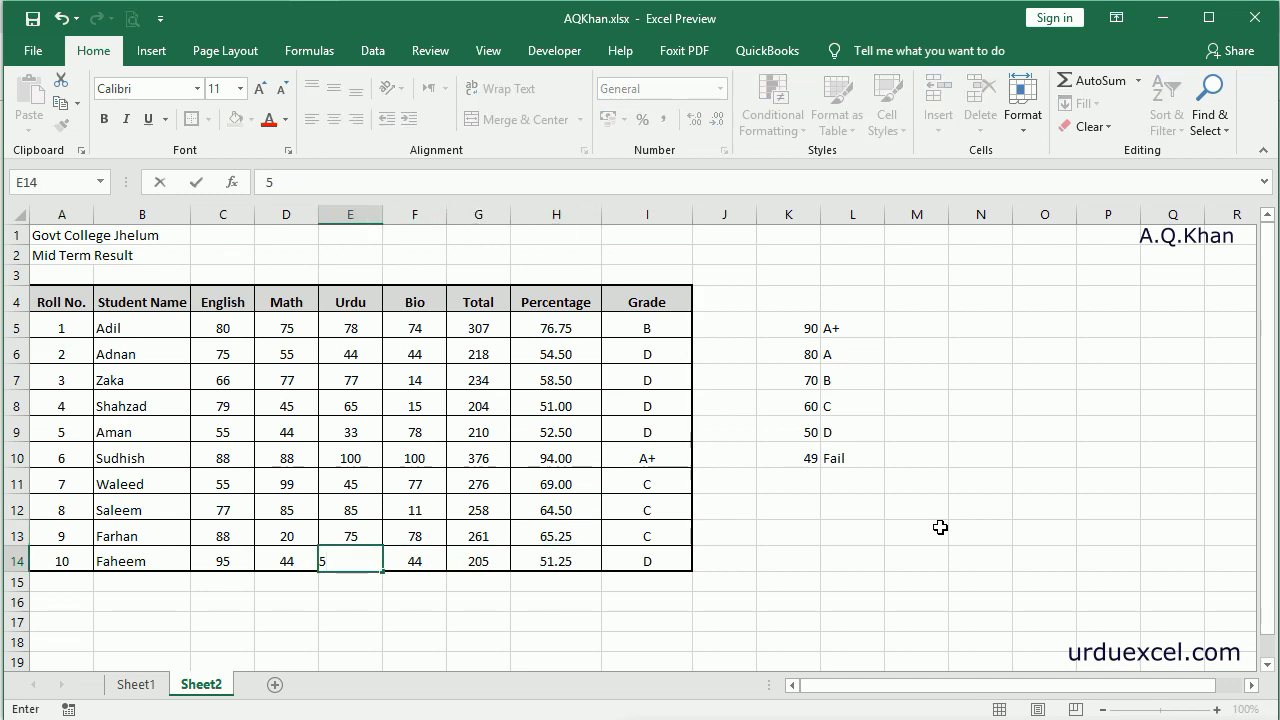
key("Up")
key("Down")
key("Right")
key("Right")
key("Right")
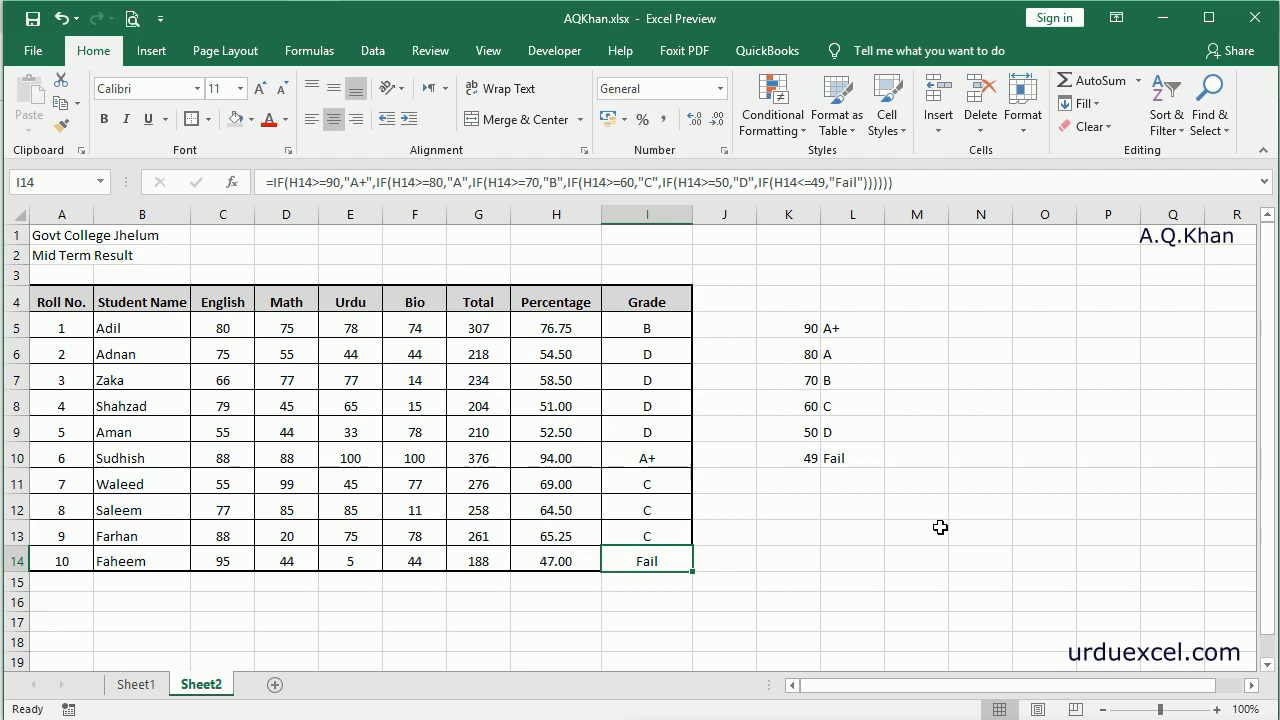
Merge and center the Govt College Jhelum title across A1:I1
left_click(46, 237)
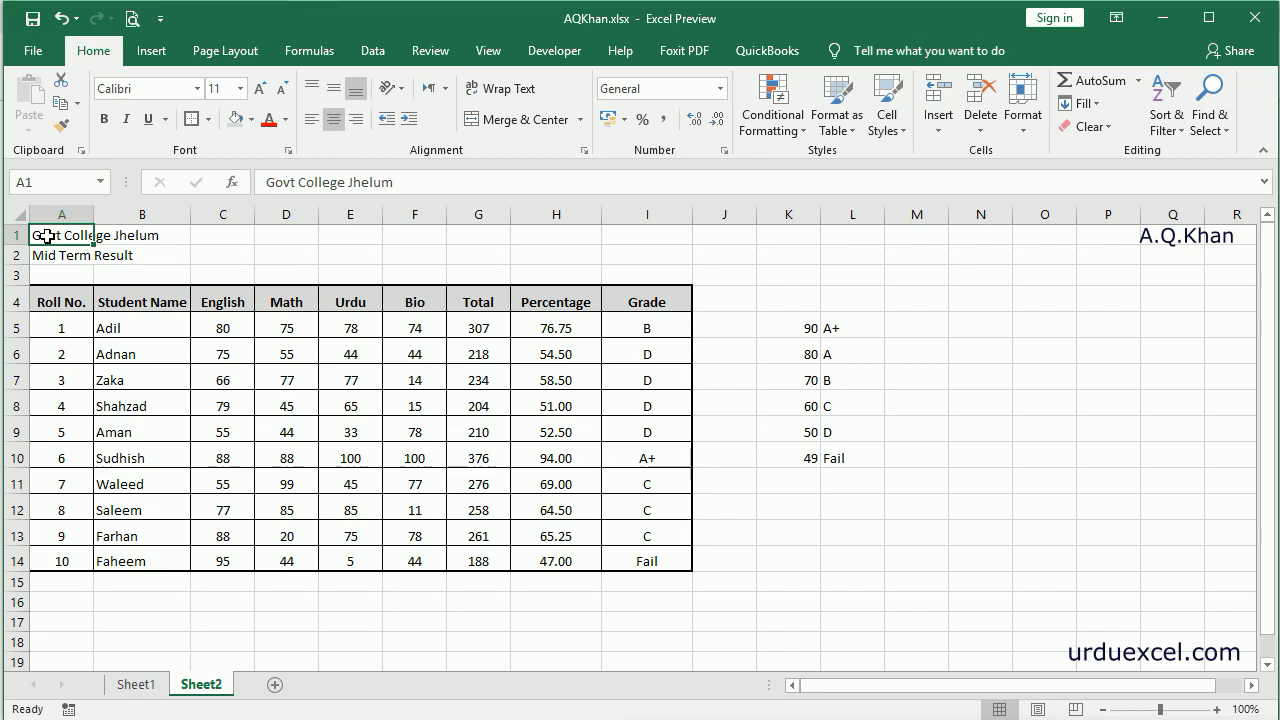
left_click_drag(46, 237, 655, 244)
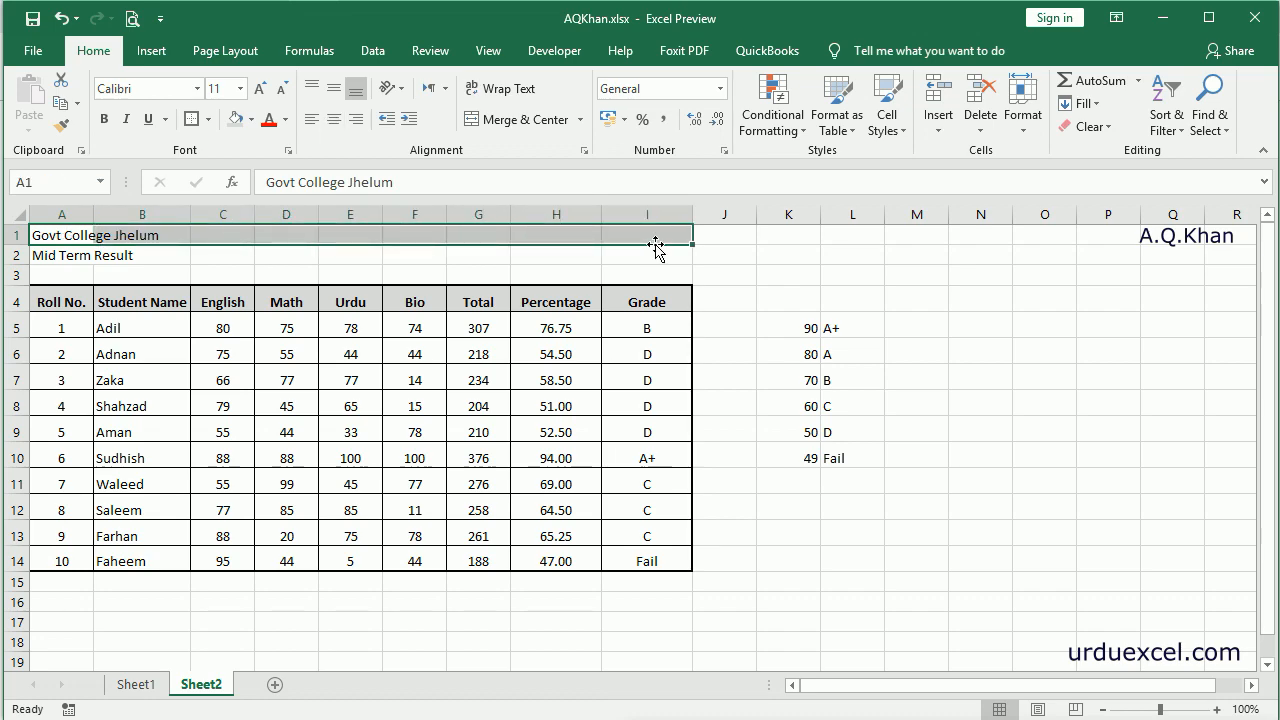
left_click(531, 124)
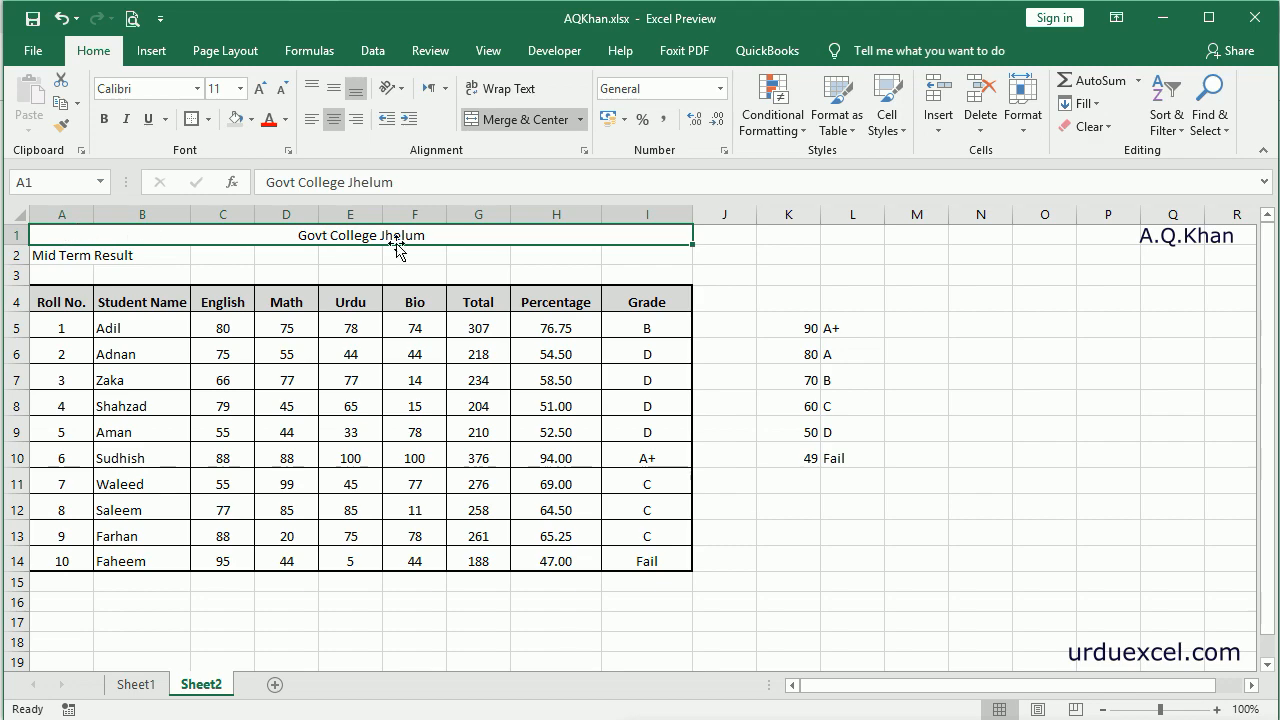
Make the Govt College Jhelum title bold and set its font size to 16
left_click(105, 120)
left_click(216, 88)
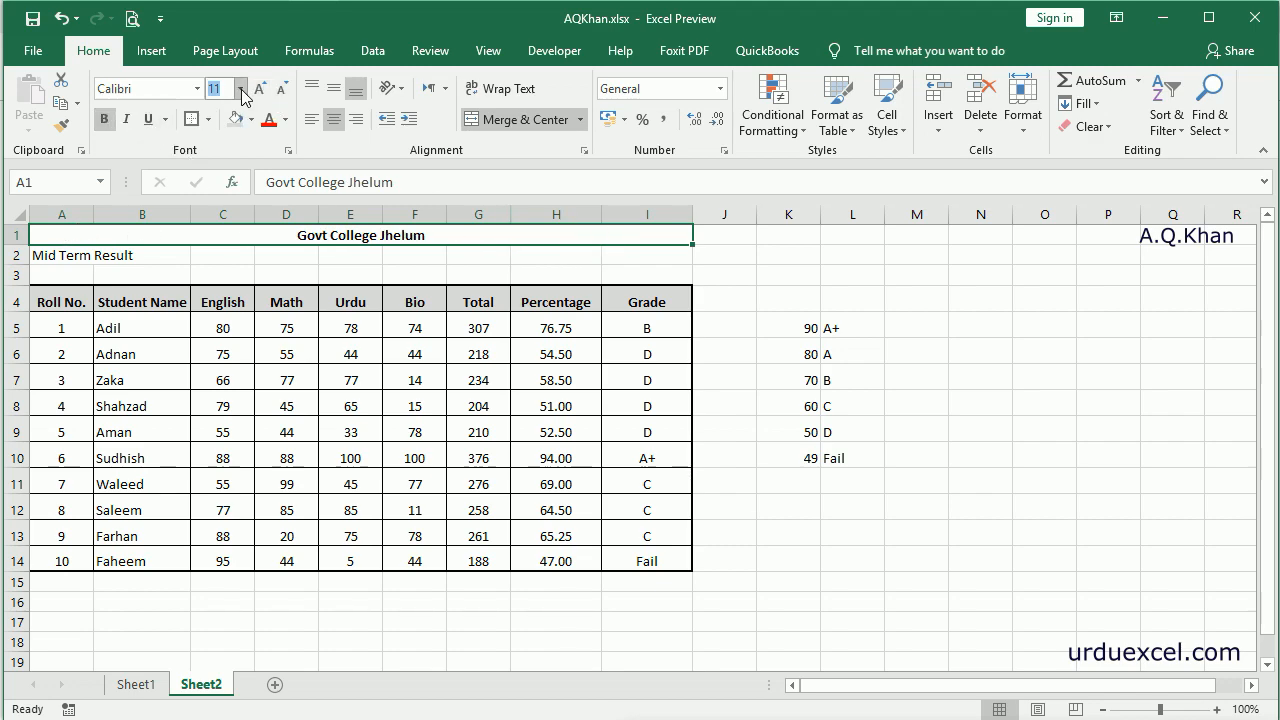
type("16")
key("Return")
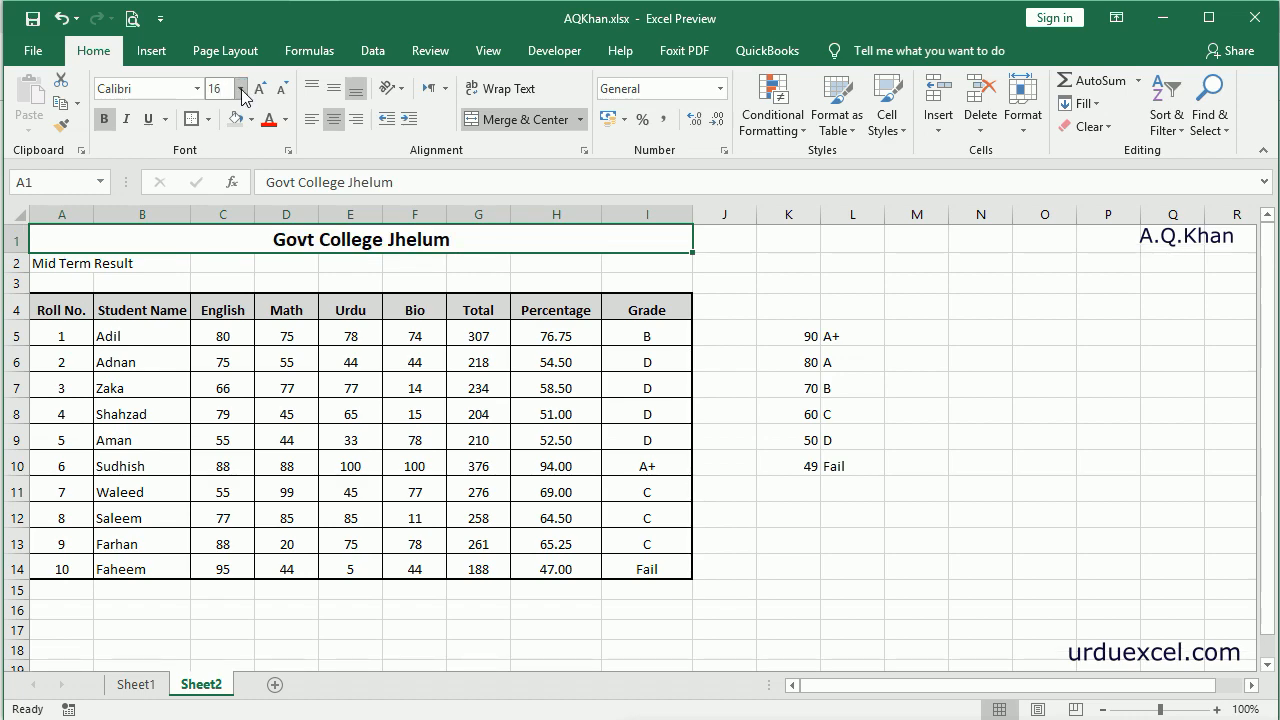
Merge and center the Mid Term Result subtitle across A2:I2 and set its font size to 14
left_click(32, 258)
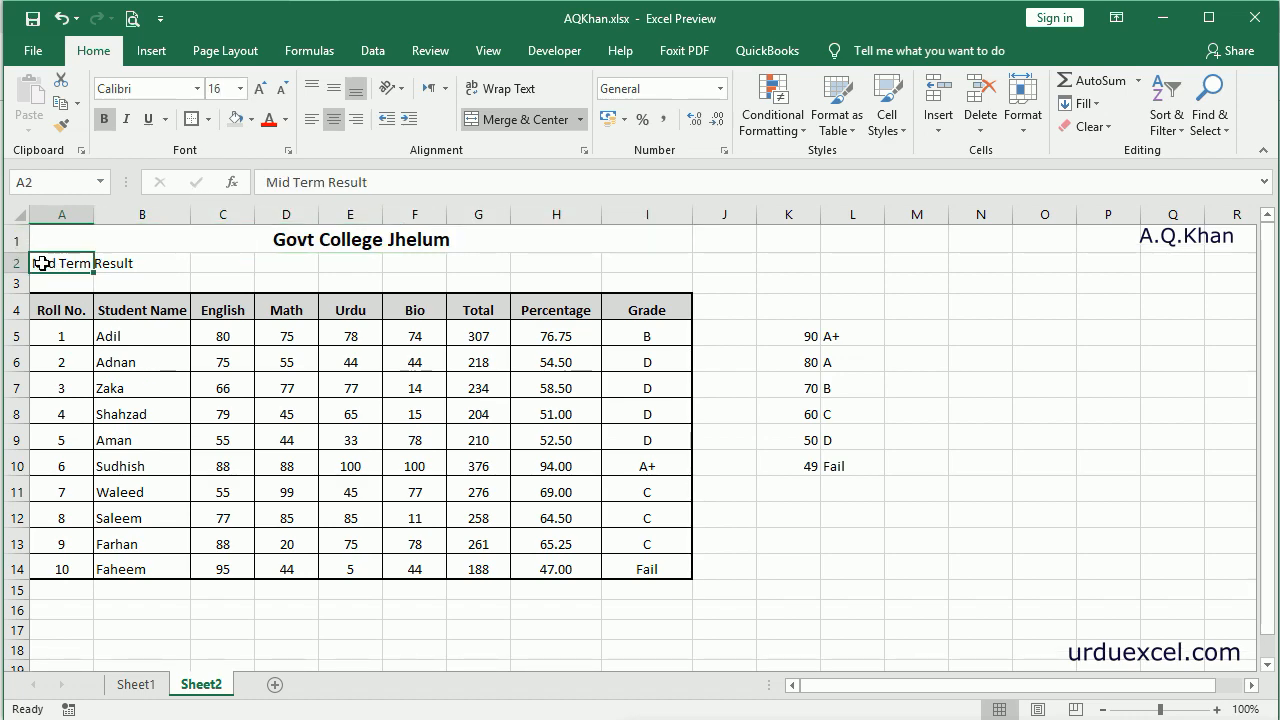
left_click_drag(66, 260, 638, 261)
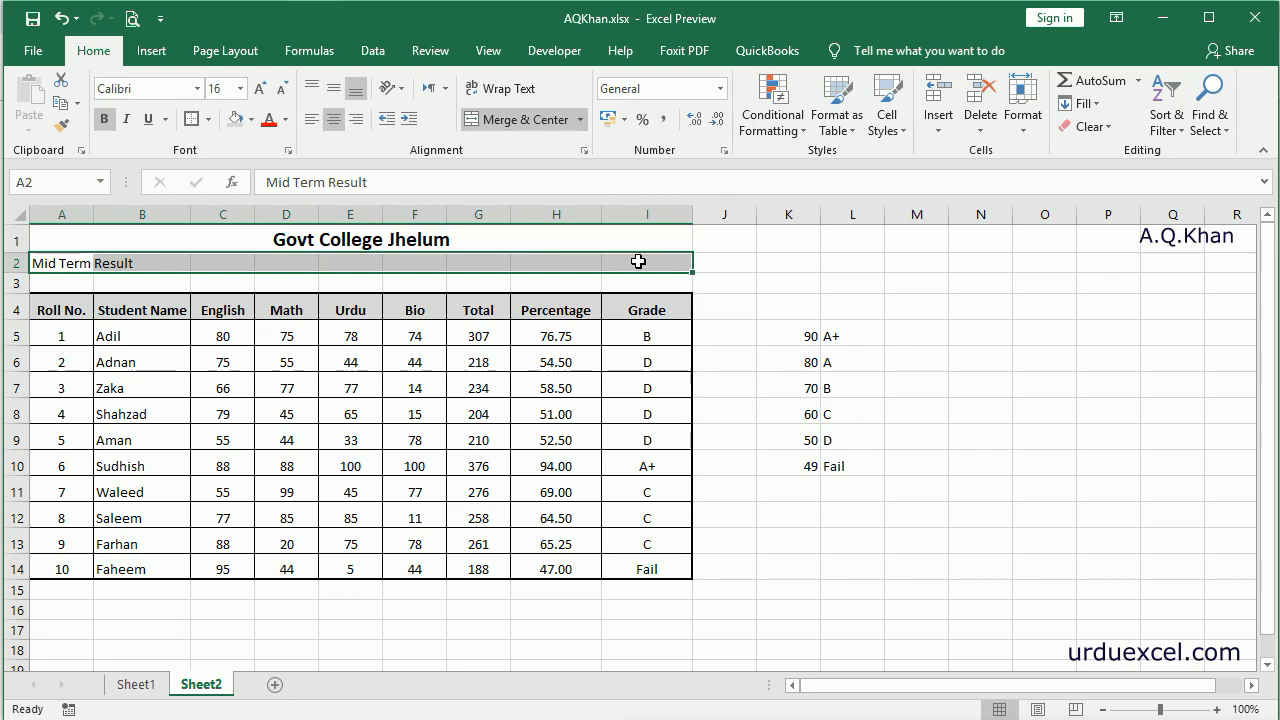
left_click(515, 120)
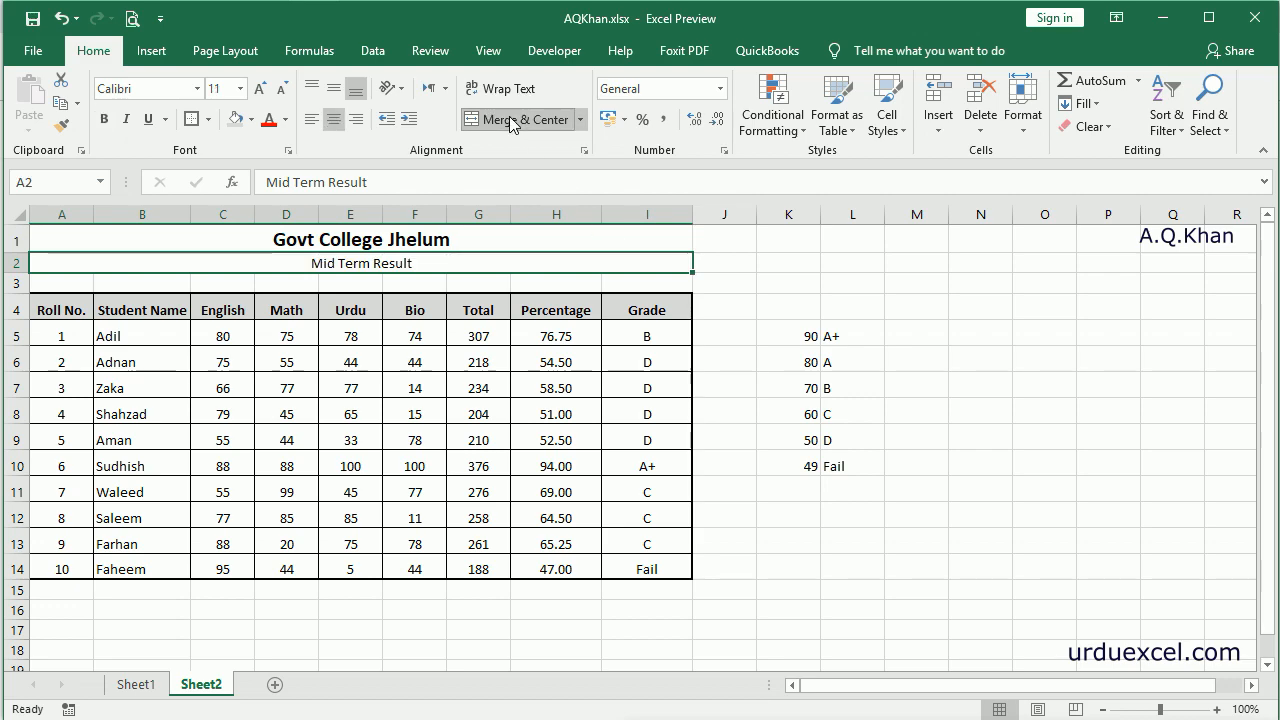
left_click(231, 88)
type("14")
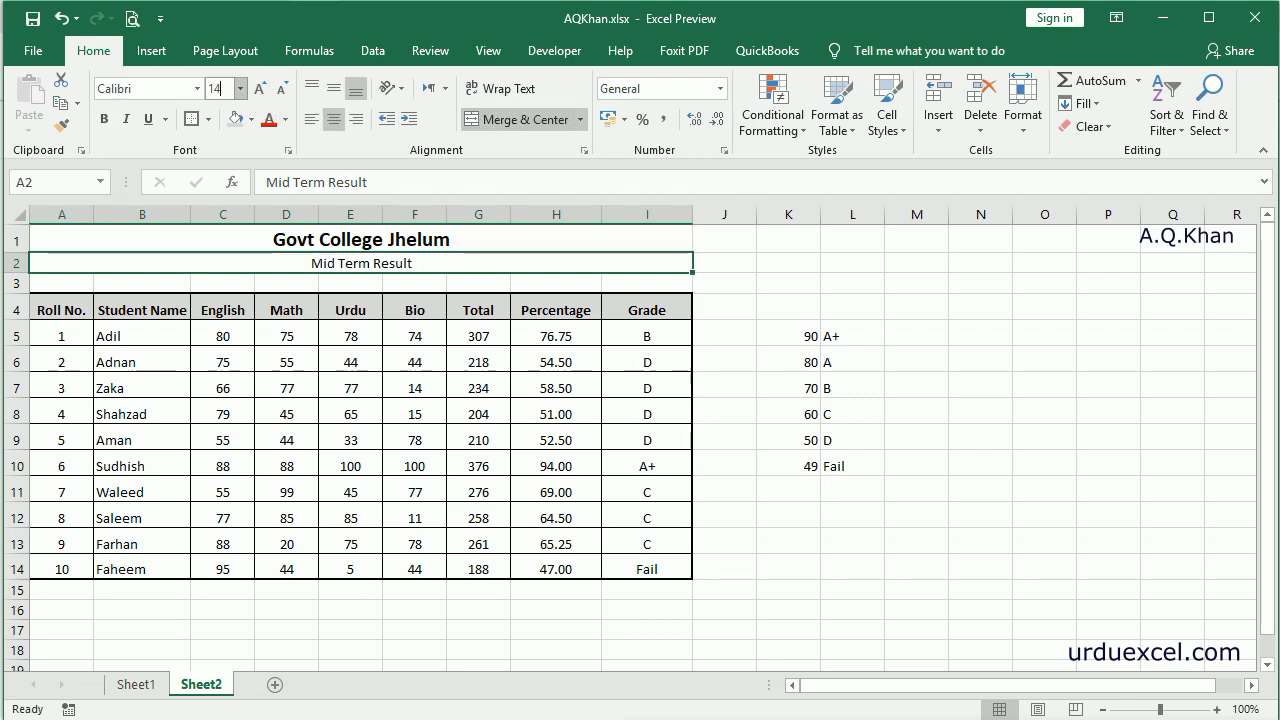
key("Return")
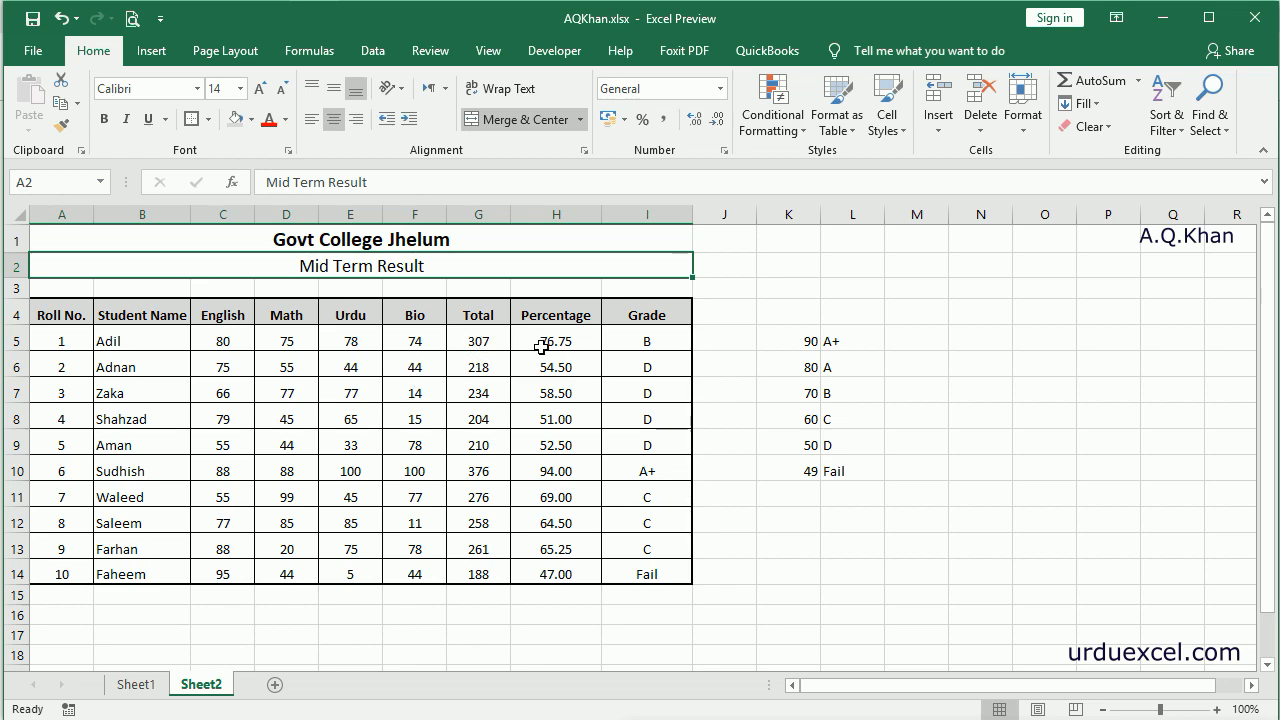
Copy the full text of the nested-IF grade formula in I5, leaving the cell's formula intact
left_click(635, 340)
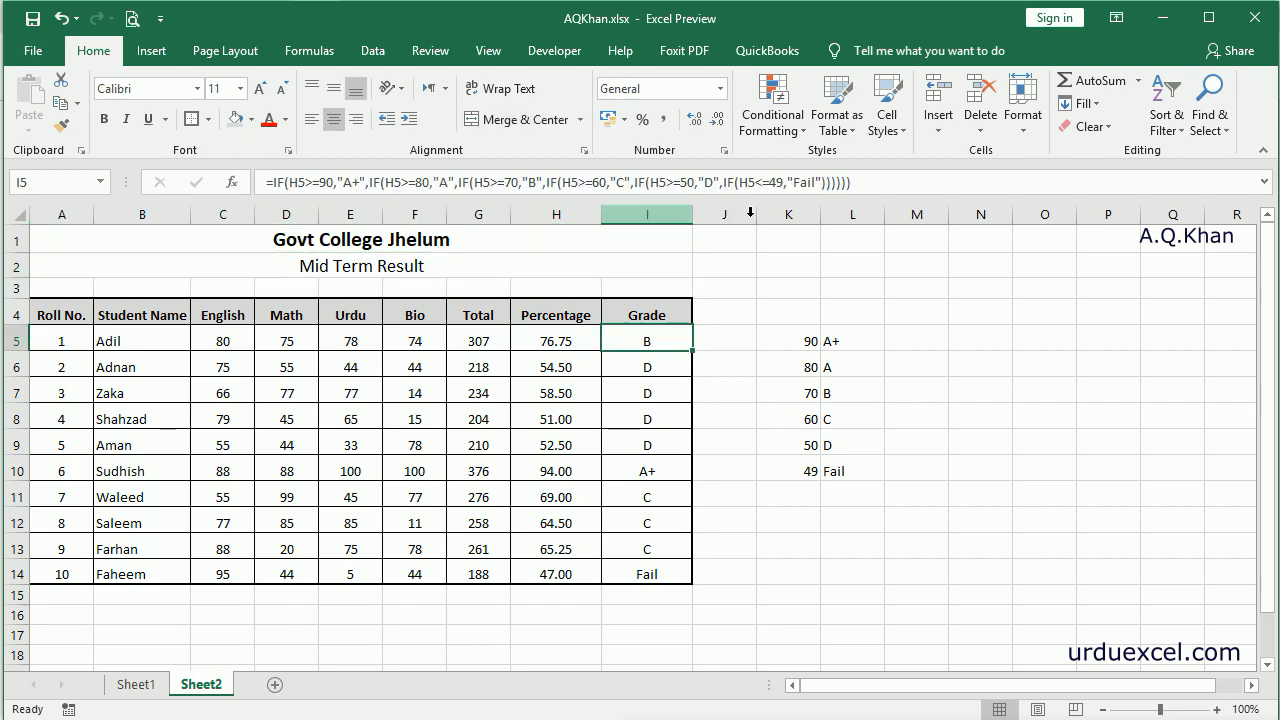
left_click_drag(865, 182, 264, 178)
key("ctrl+c")
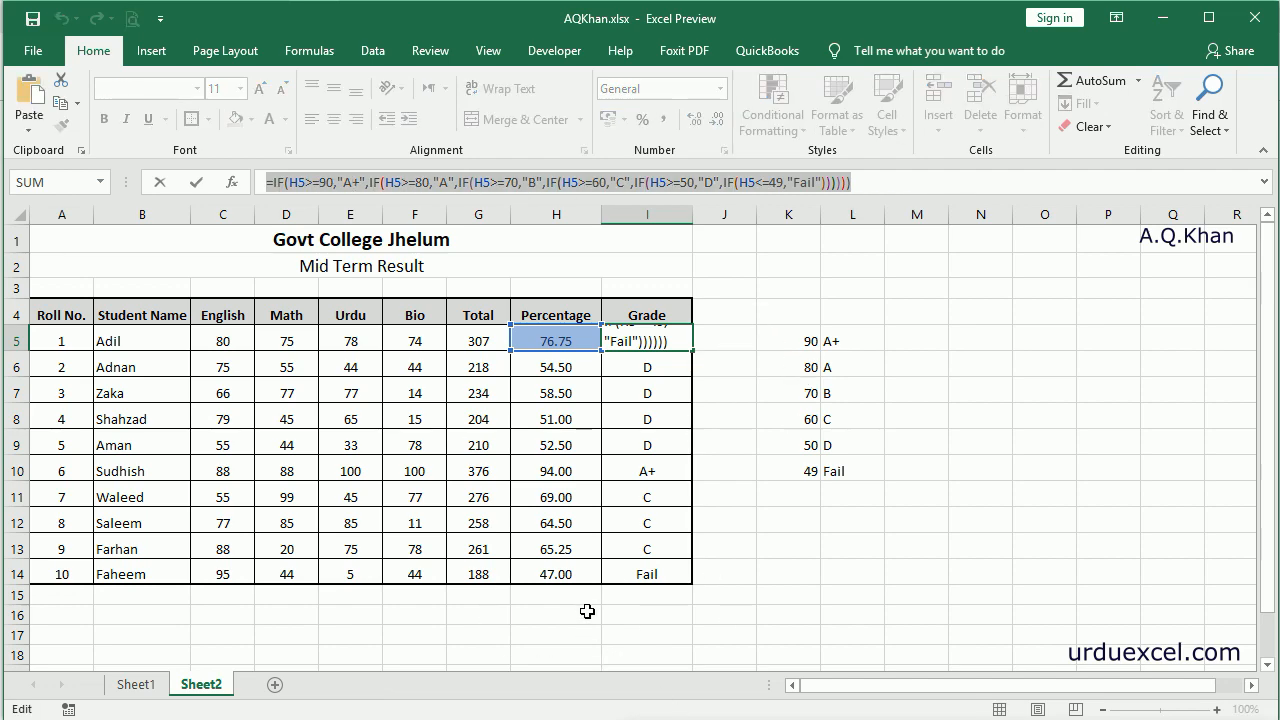
left_click(574, 614)
key("Escape")
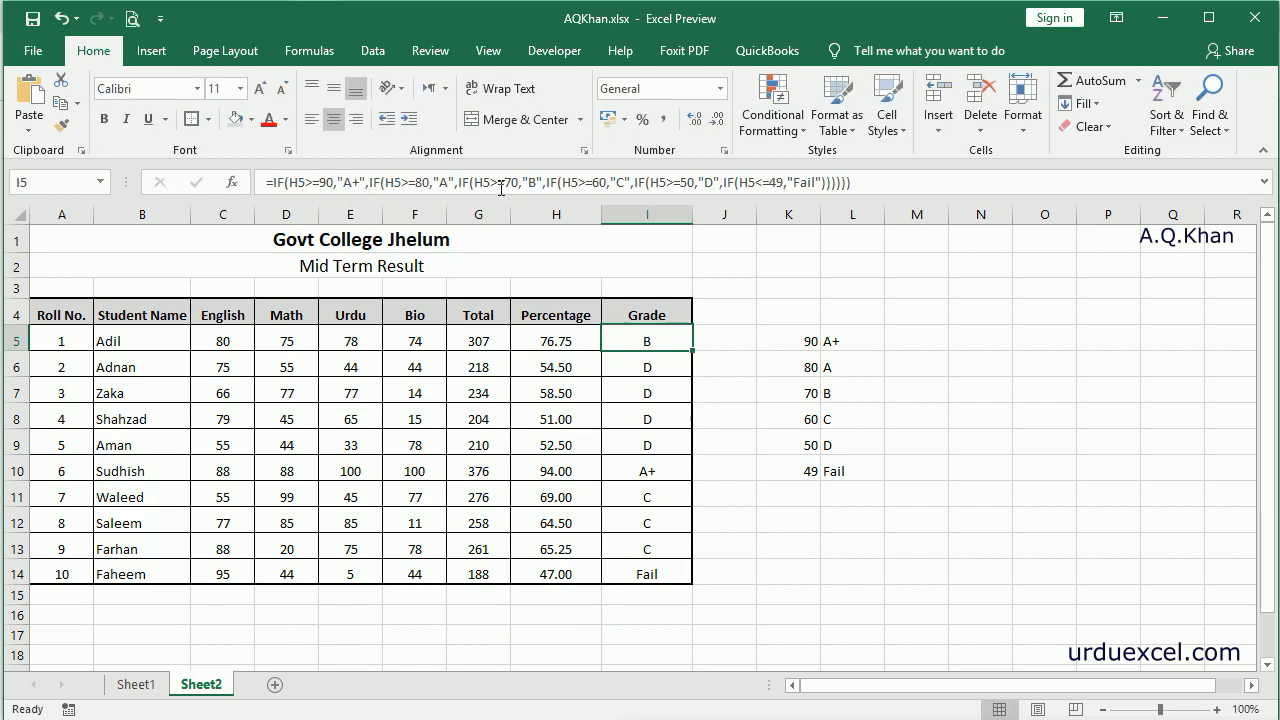
left_click(878, 183)
left_click_drag(700, 196, 215, 200)
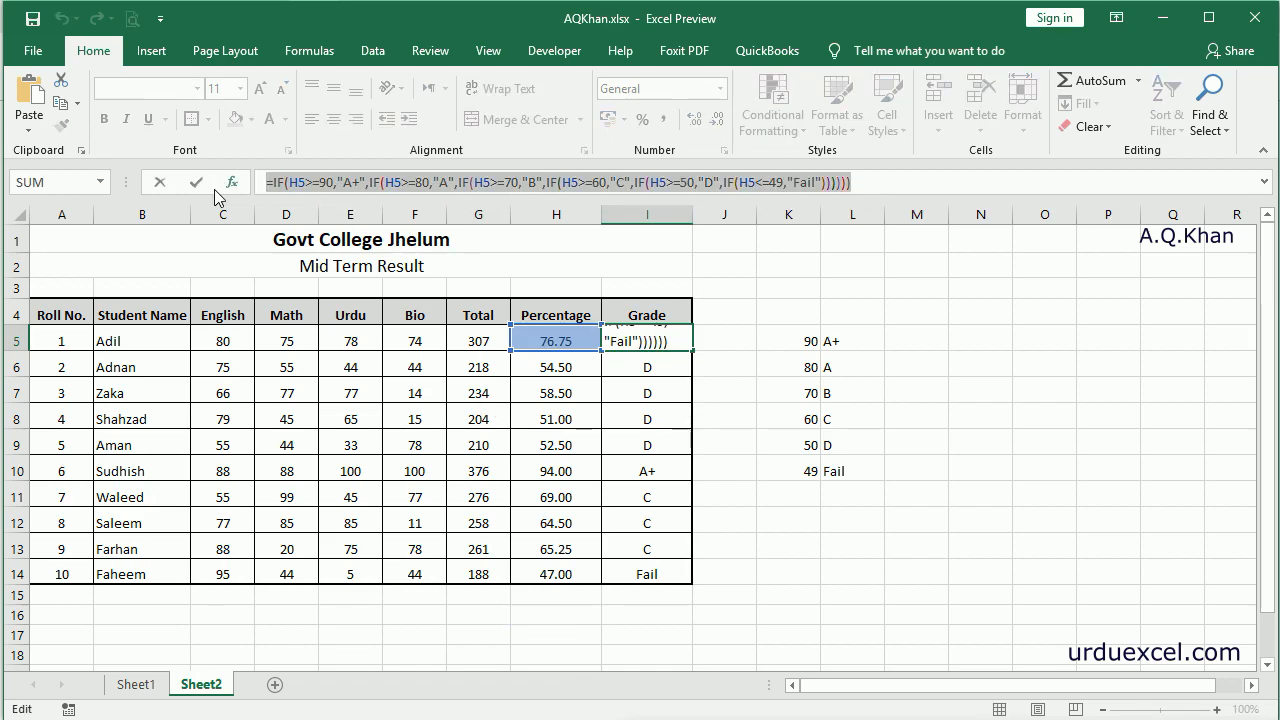
key("Escape")
Paste the copied grade formula into I16 as plain text by putting an apostrophe before it
left_click(638, 614)
type("'")
key("ctrl+v")
key("Return")
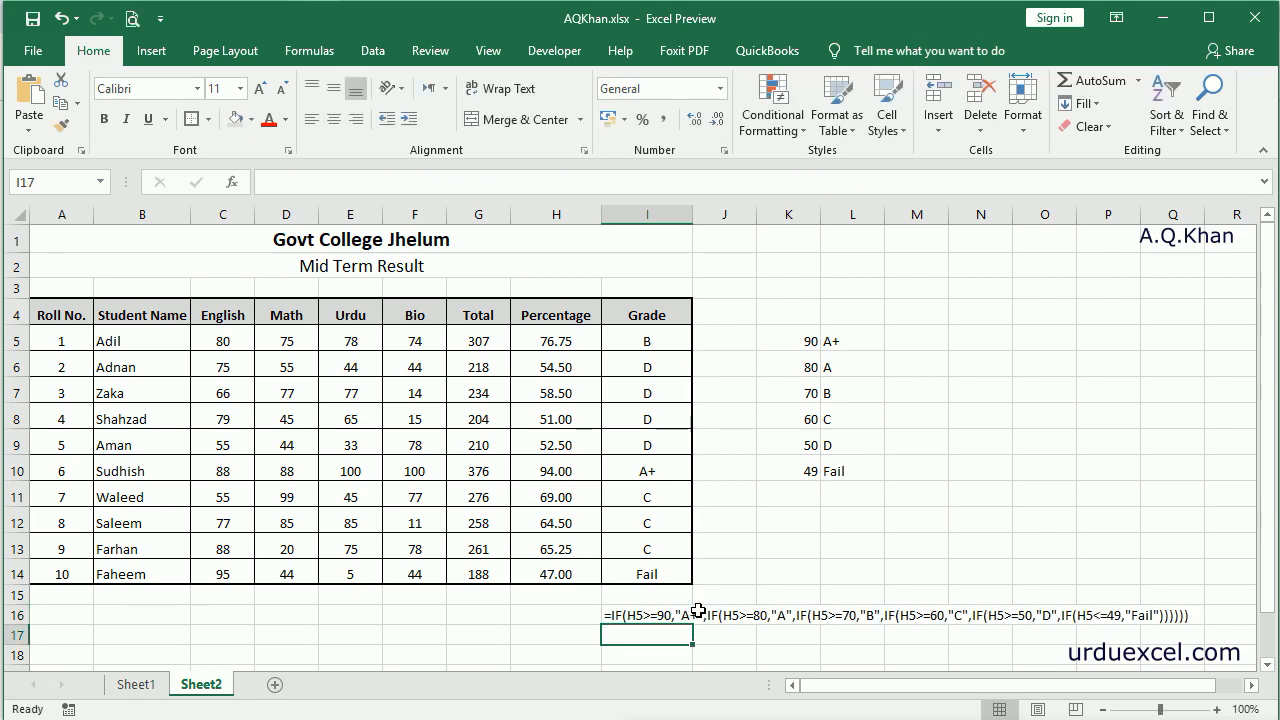